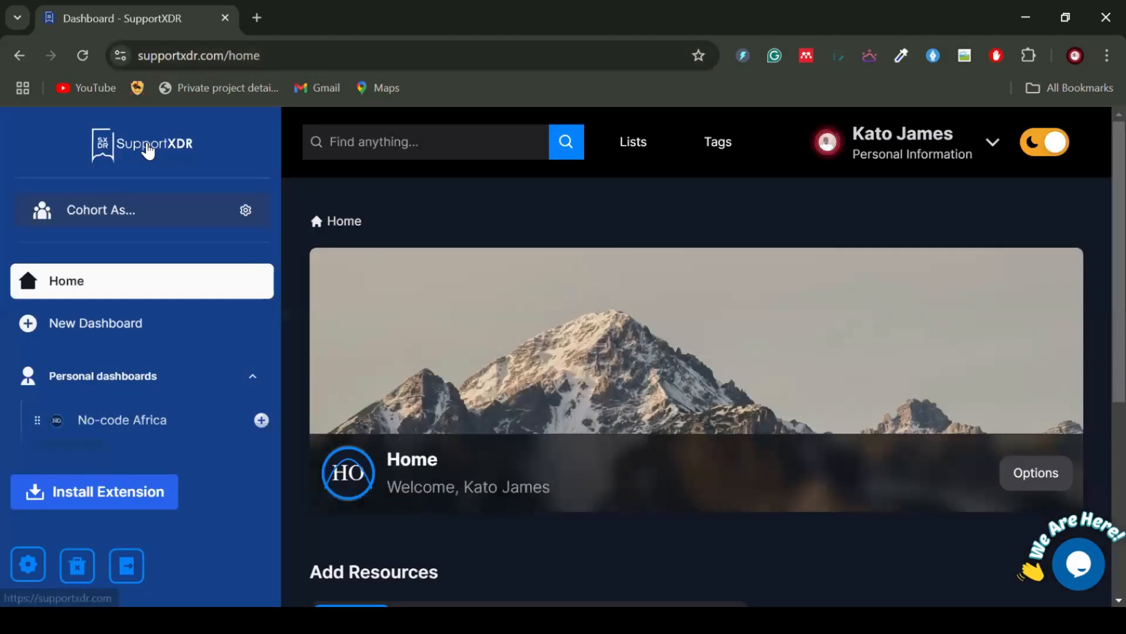
Open the SupportXDR landing page and examine its use cases, features, setup steps, browser downloads and pricing plans
{"action": "left_click", "coordinate": [148, 152]}
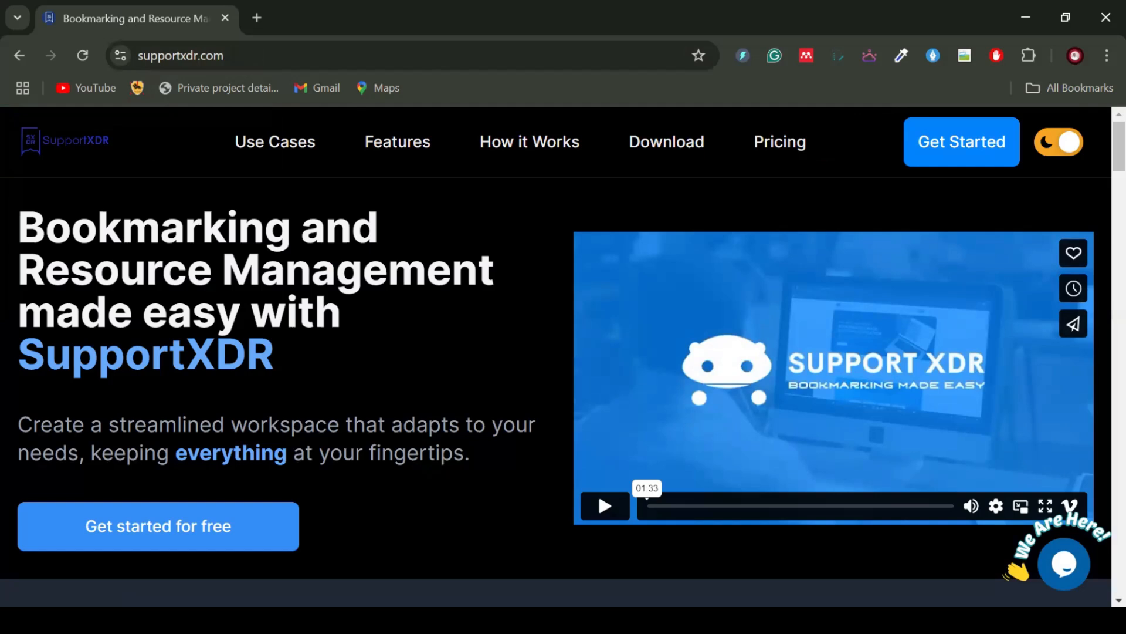
{"action": "scroll", "coordinate": [188, 251], "scroll_direction": "down", "scroll_amount": 5}
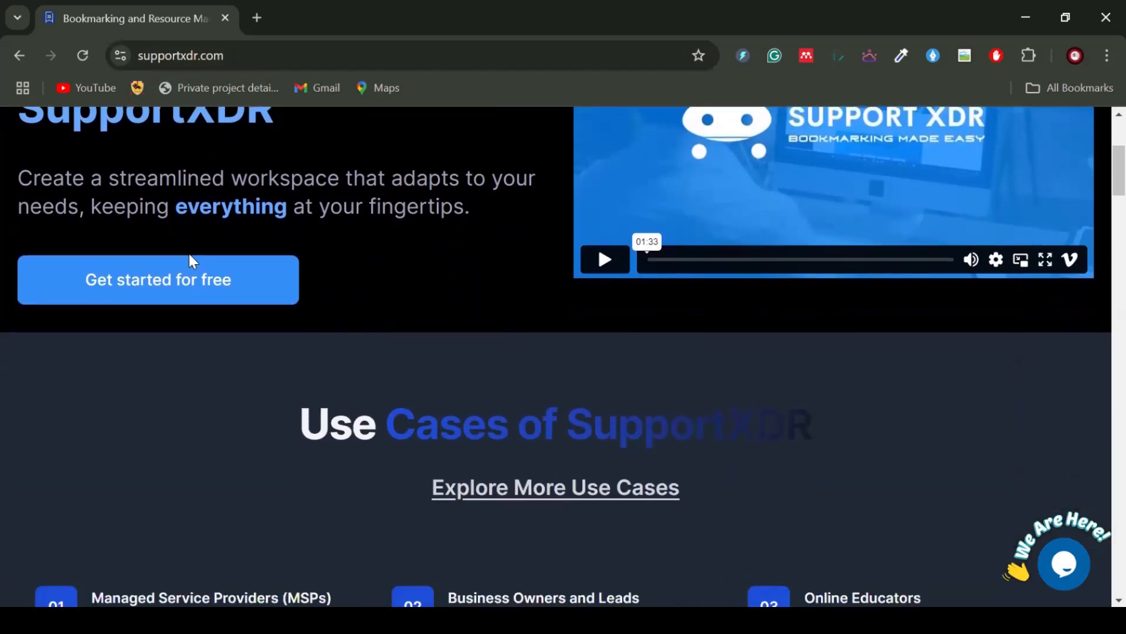
{"action": "scroll", "coordinate": [189, 257], "scroll_direction": "down", "scroll_amount": 5}
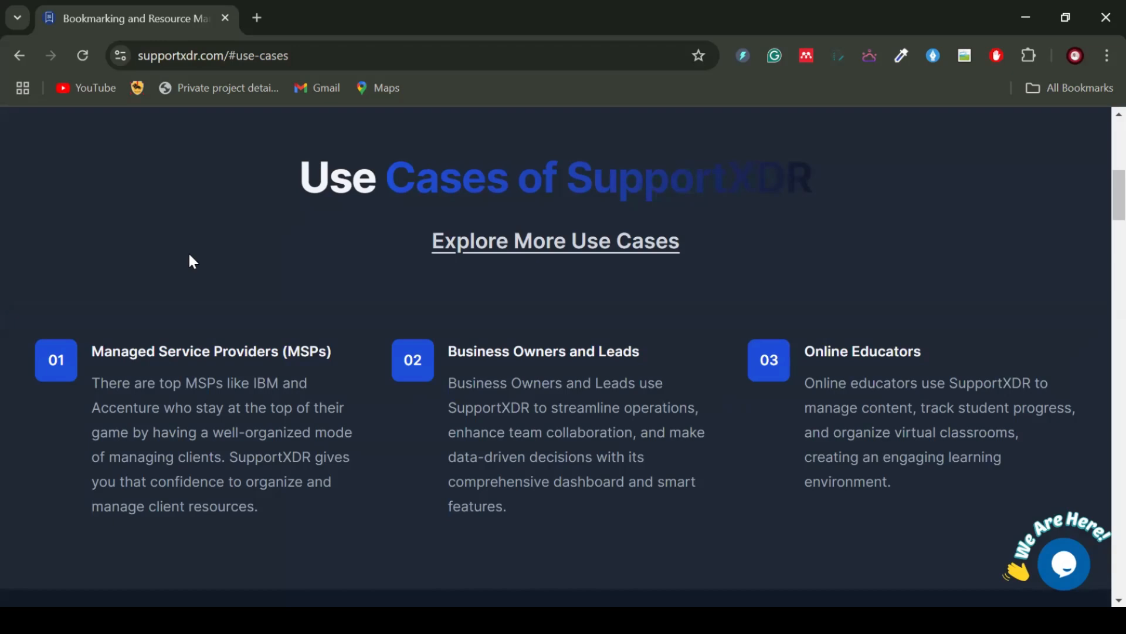
{"action": "scroll", "coordinate": [190, 258], "scroll_direction": "down", "scroll_amount": 5}
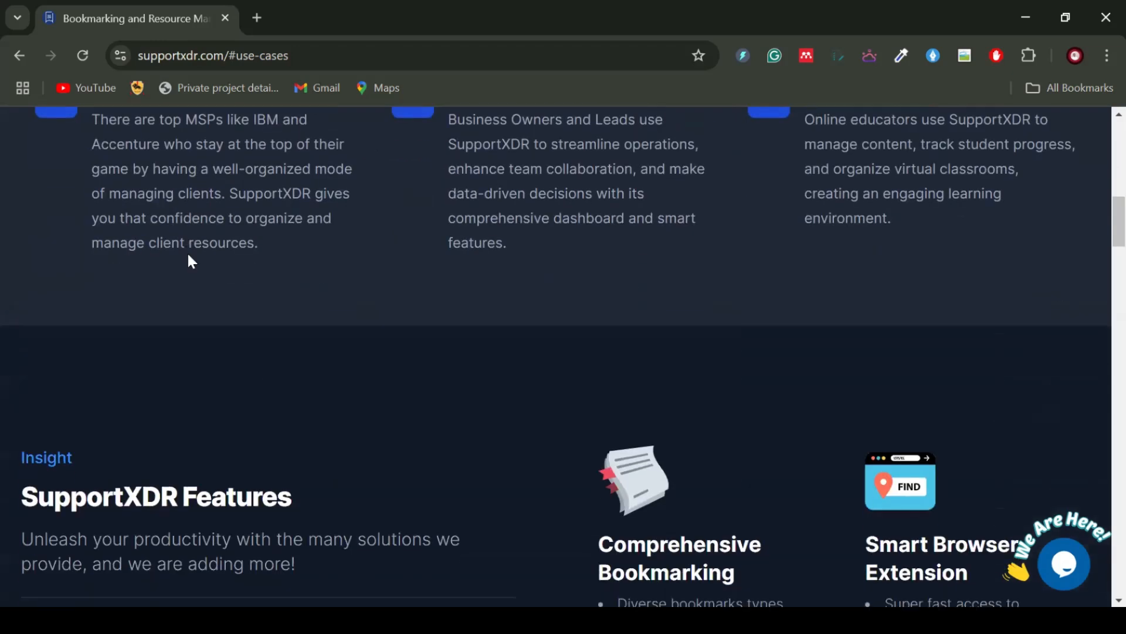
{"action": "scroll", "coordinate": [191, 261], "scroll_direction": "down", "scroll_amount": 6}
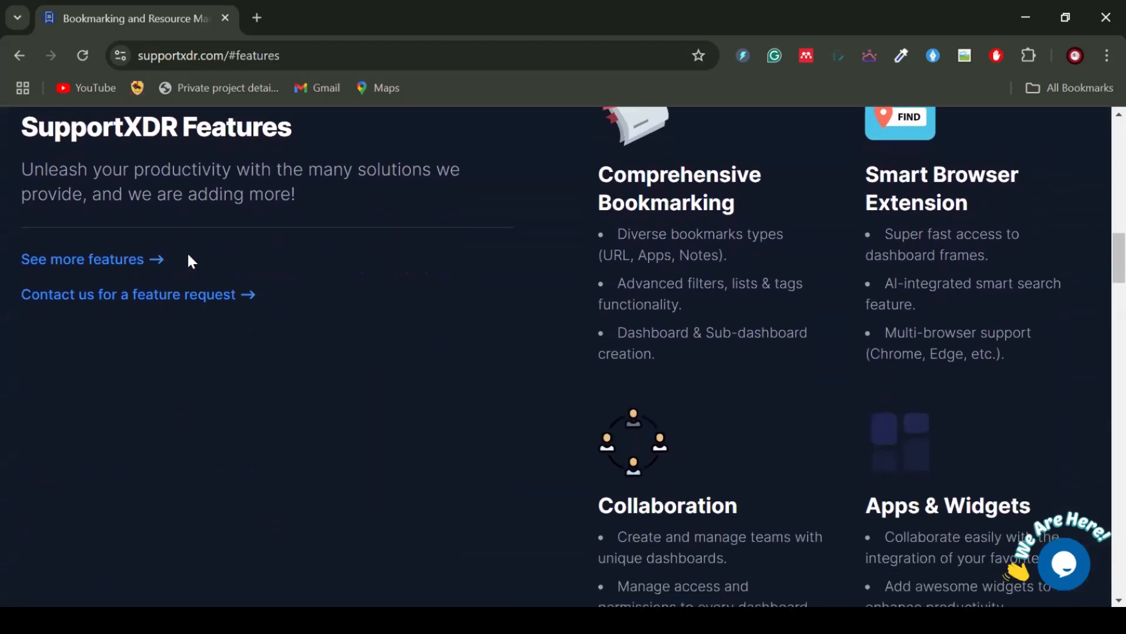
{"action": "scroll", "coordinate": [192, 261], "scroll_direction": "down", "scroll_amount": 10}
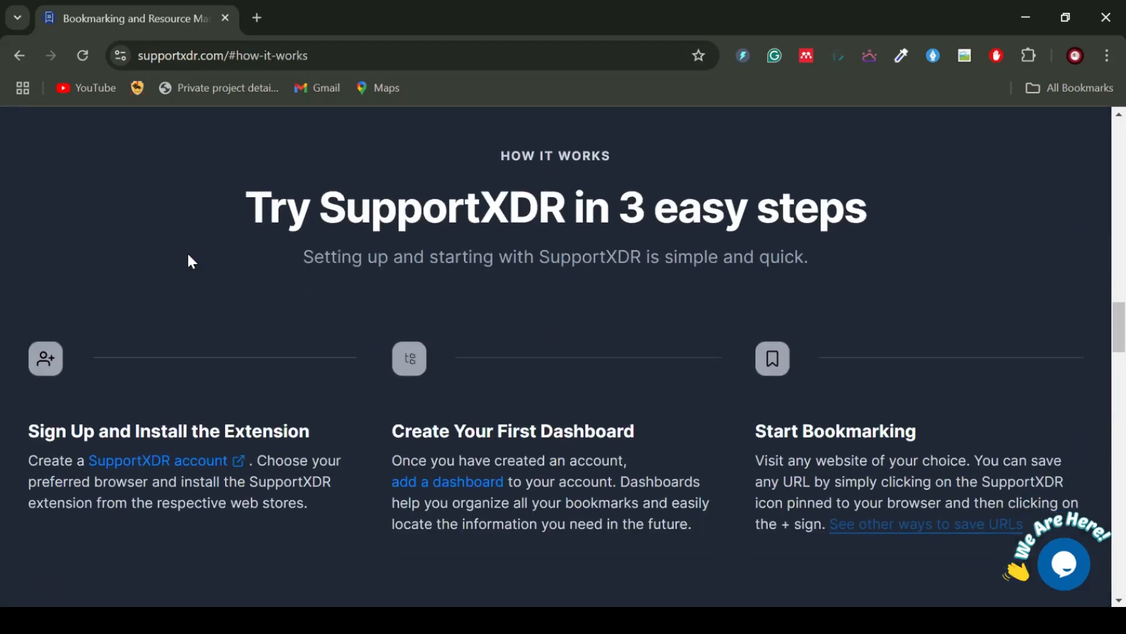
{"action": "scroll", "coordinate": [191, 261], "scroll_direction": "down", "scroll_amount": 8}
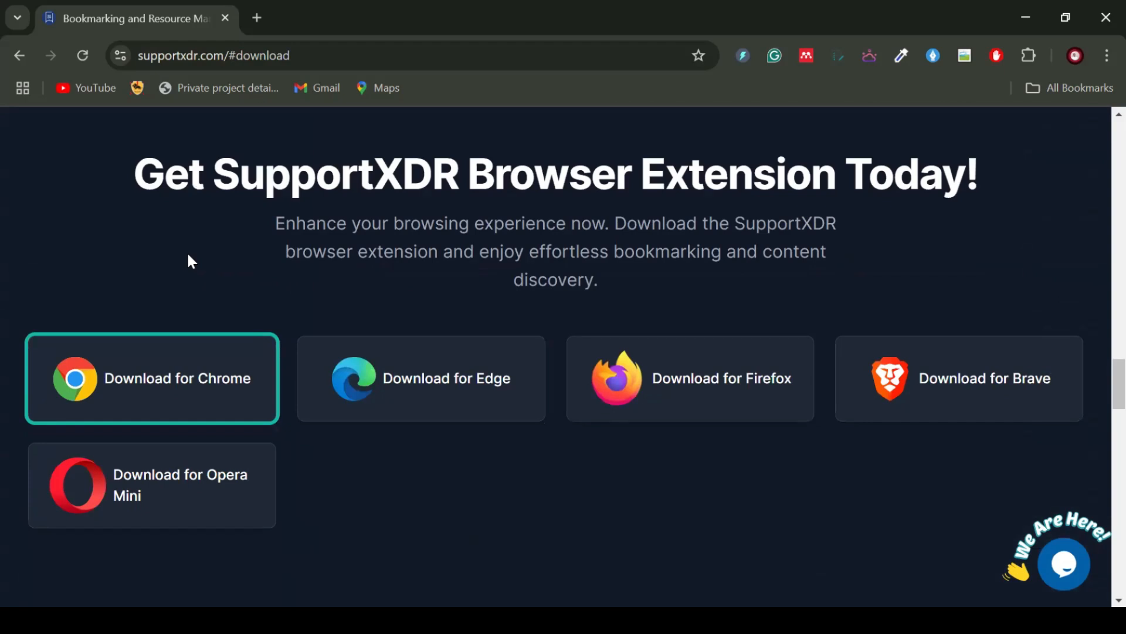
{"action": "scroll", "coordinate": [187, 261], "scroll_direction": "down", "scroll_amount": 12}
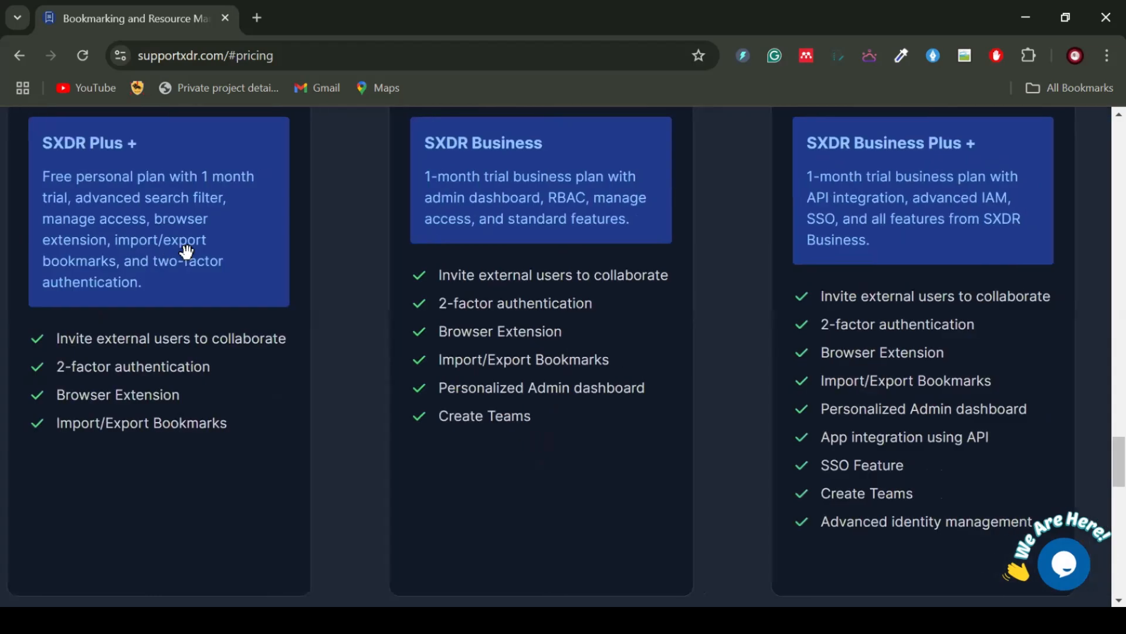
{"action": "scroll", "coordinate": [187, 251], "scroll_direction": "up", "scroll_amount": 8}
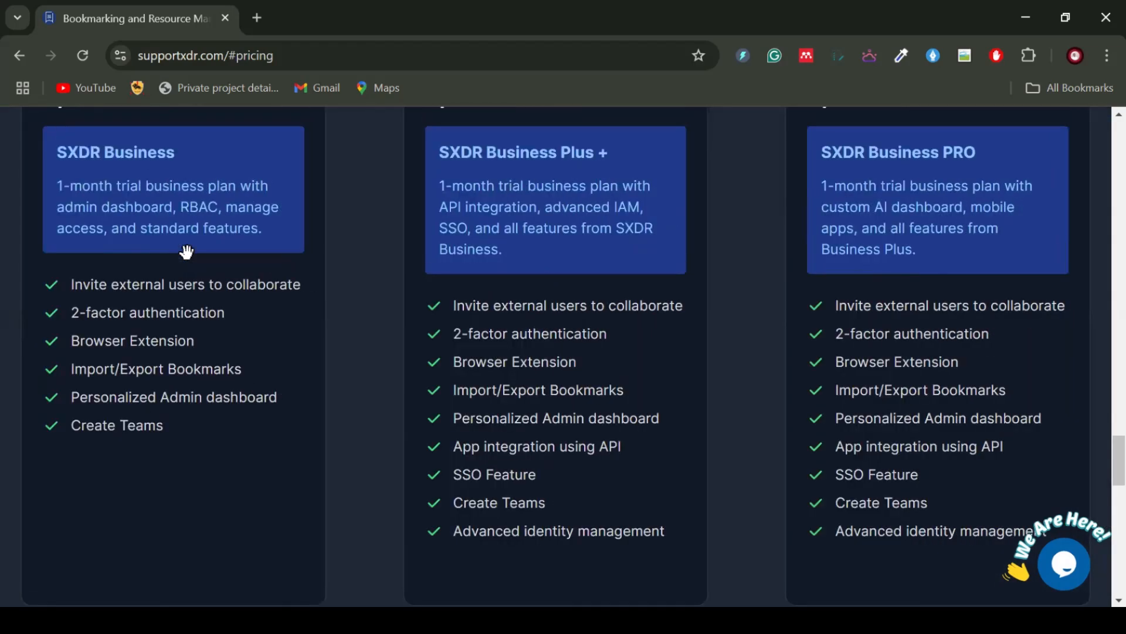
{"action": "scroll", "coordinate": [189, 260], "scroll_direction": "up", "scroll_amount": 10}
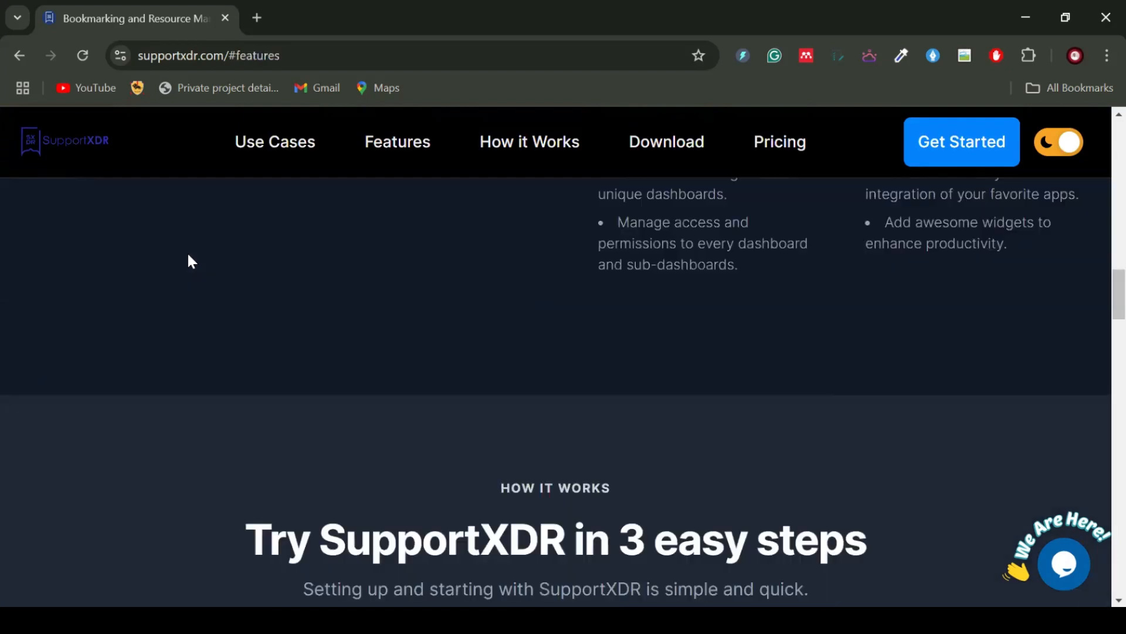
{"action": "scroll", "coordinate": [189, 259], "scroll_direction": "up", "scroll_amount": 10}
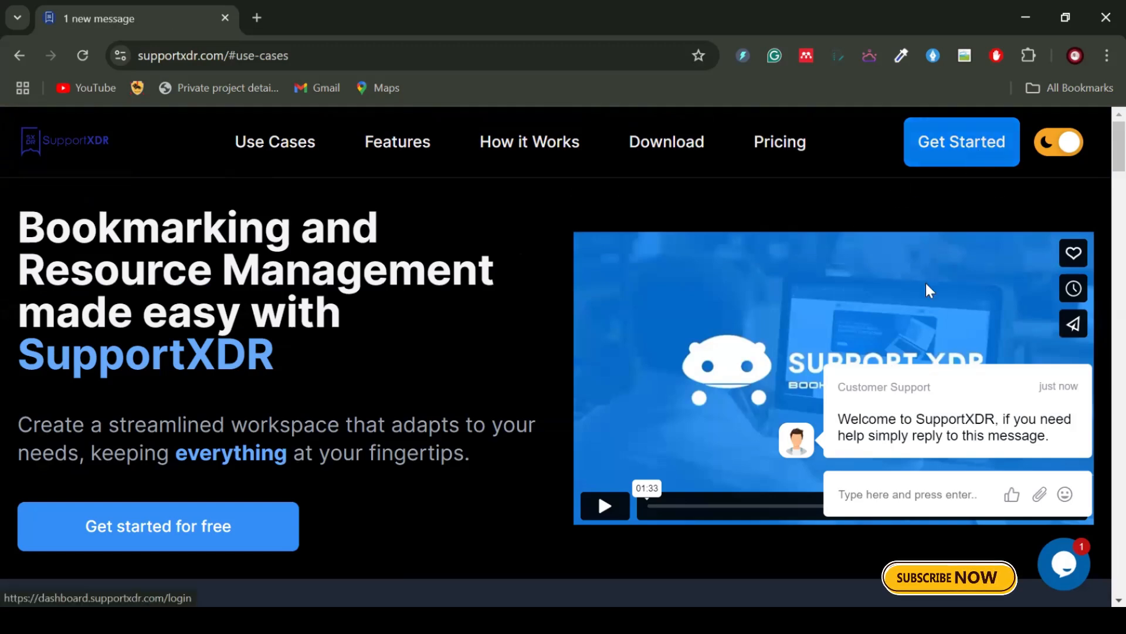
Open the account registration form from the login page and review its sign-up options and required fields
{"action": "left_click", "coordinate": [949, 150]}
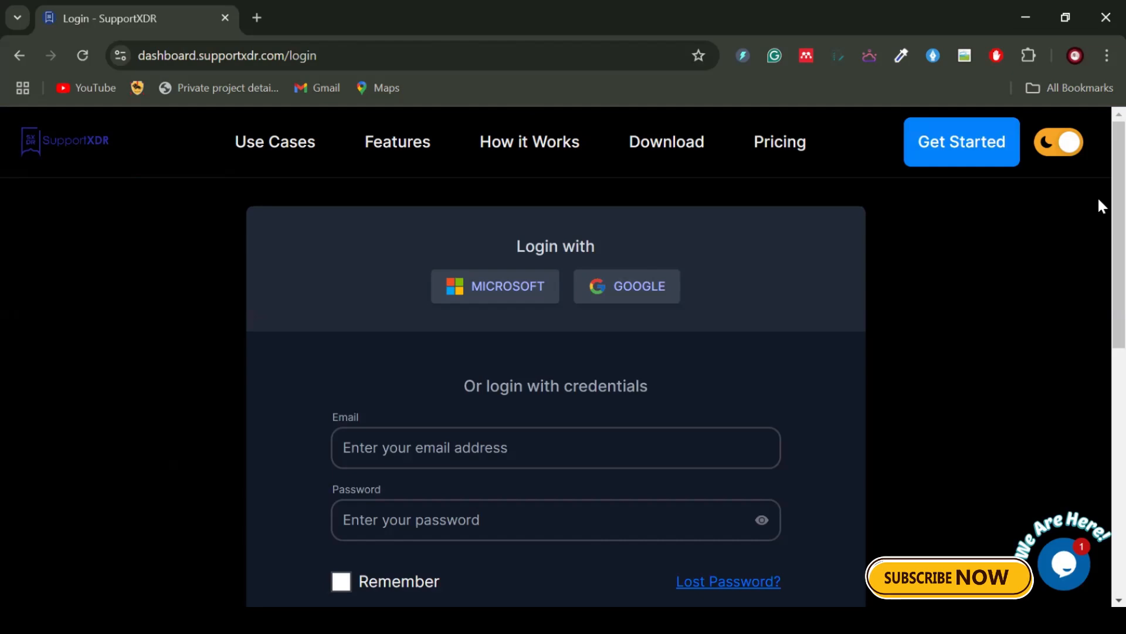
{"action": "left_click_drag", "start_coordinate": [1099, 265], "coordinate": [1099, 424]}
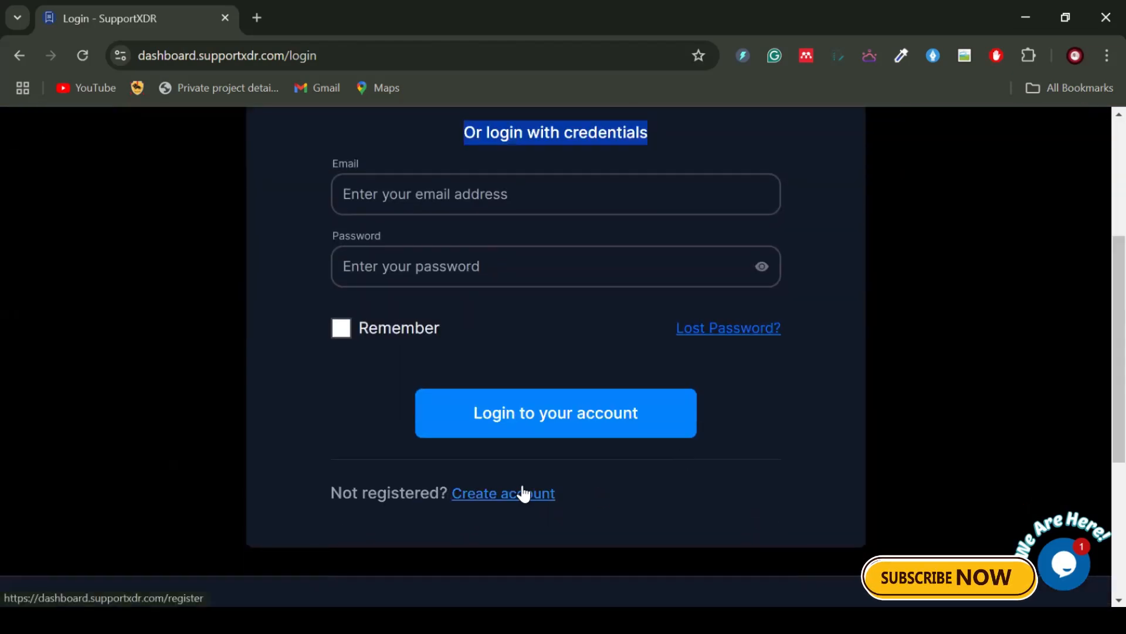
{"action": "left_click", "coordinate": [521, 494]}
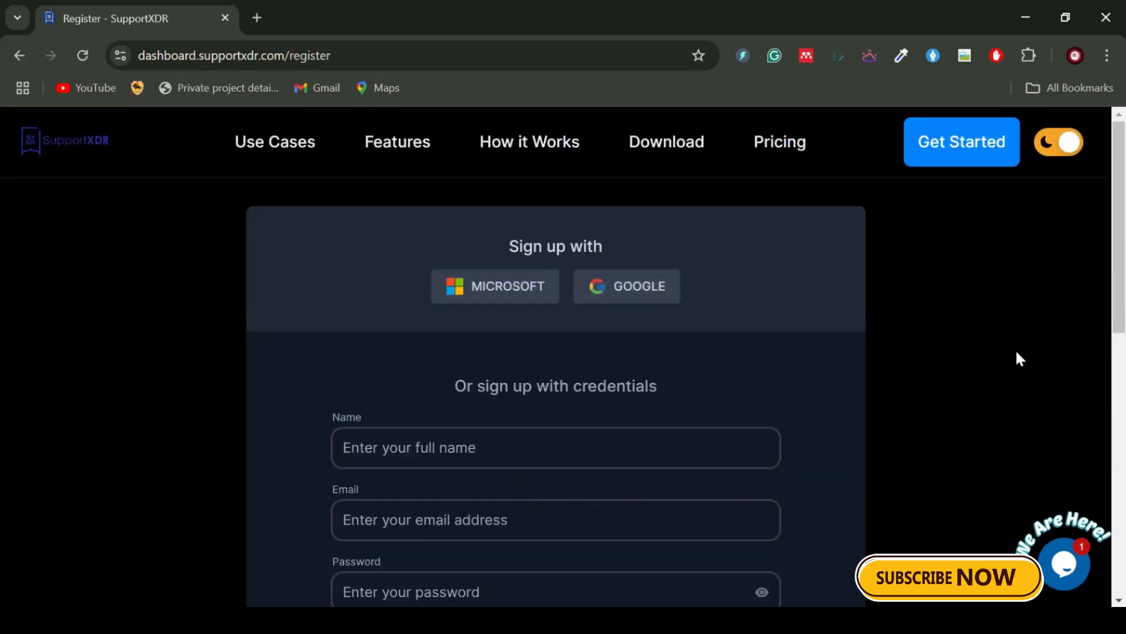
{"action": "scroll", "coordinate": [1100, 226], "scroll_direction": "down", "scroll_amount": 2}
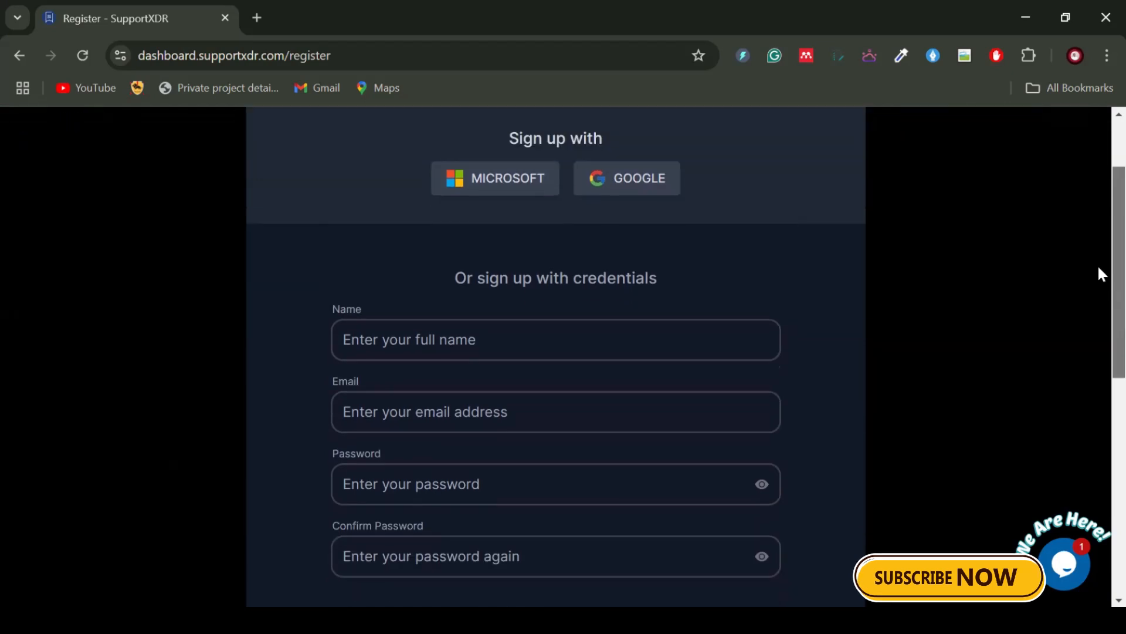
{"action": "scroll", "coordinate": [1100, 296], "scroll_direction": "down", "scroll_amount": 2}
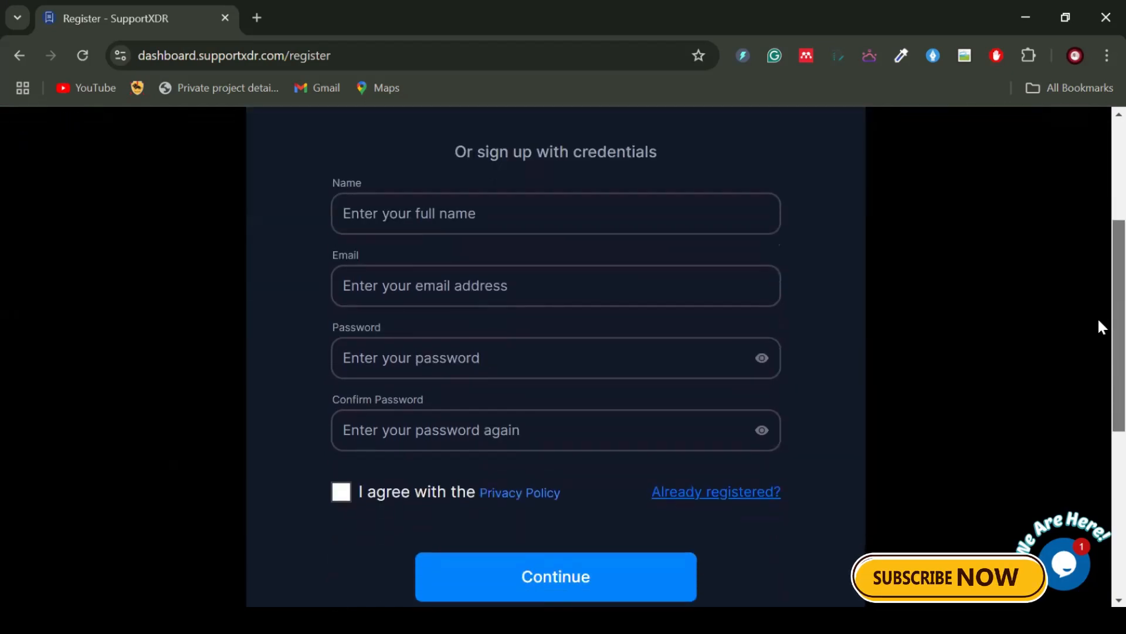
{"action": "left_click_drag", "start_coordinate": [1099, 320], "coordinate": [1099, 319]}
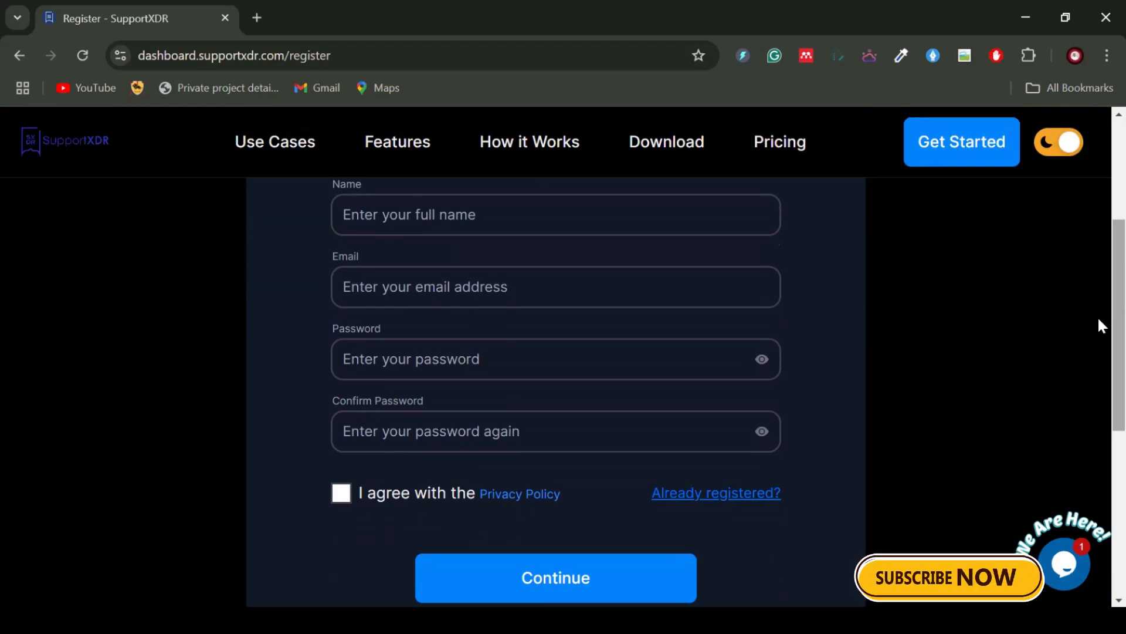
Return to the login form, fill in the account's e-mail and password, and try to log in
{"action": "left_click", "coordinate": [766, 495]}
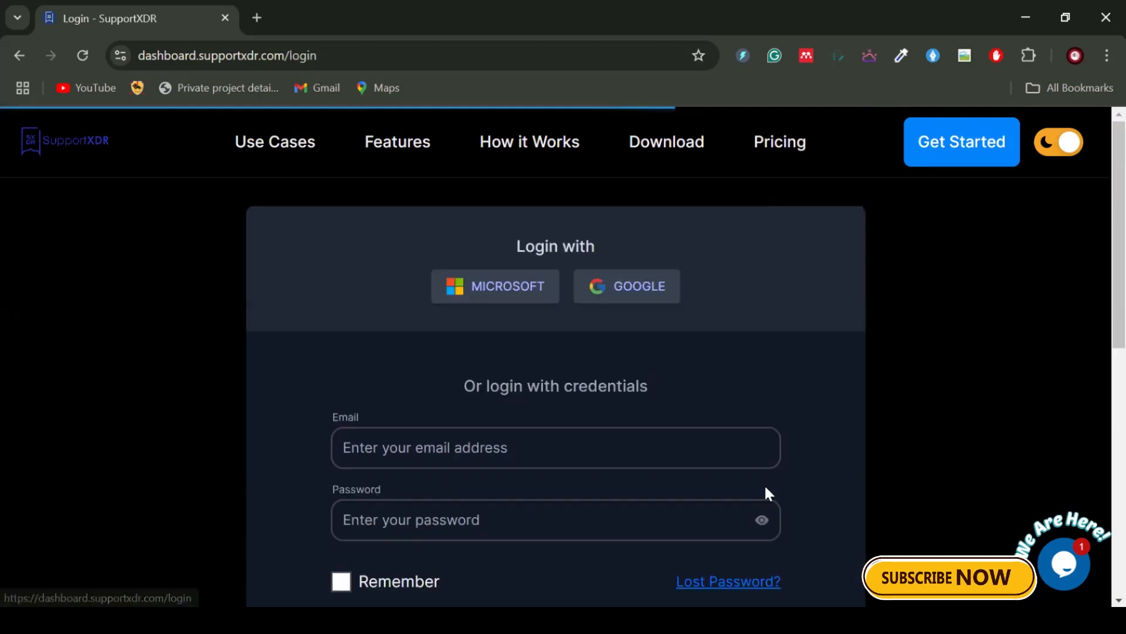
{"action": "left_click", "coordinate": [417, 438]}
{"action": "left_click", "coordinate": [517, 273]}
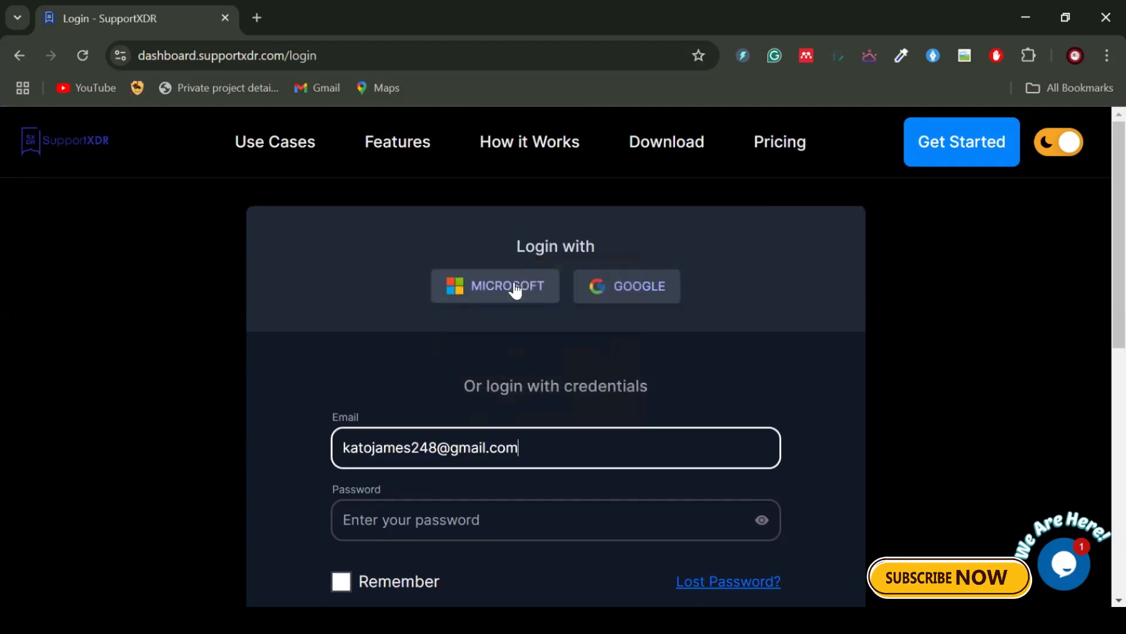
{"action": "left_click", "coordinate": [426, 506]}
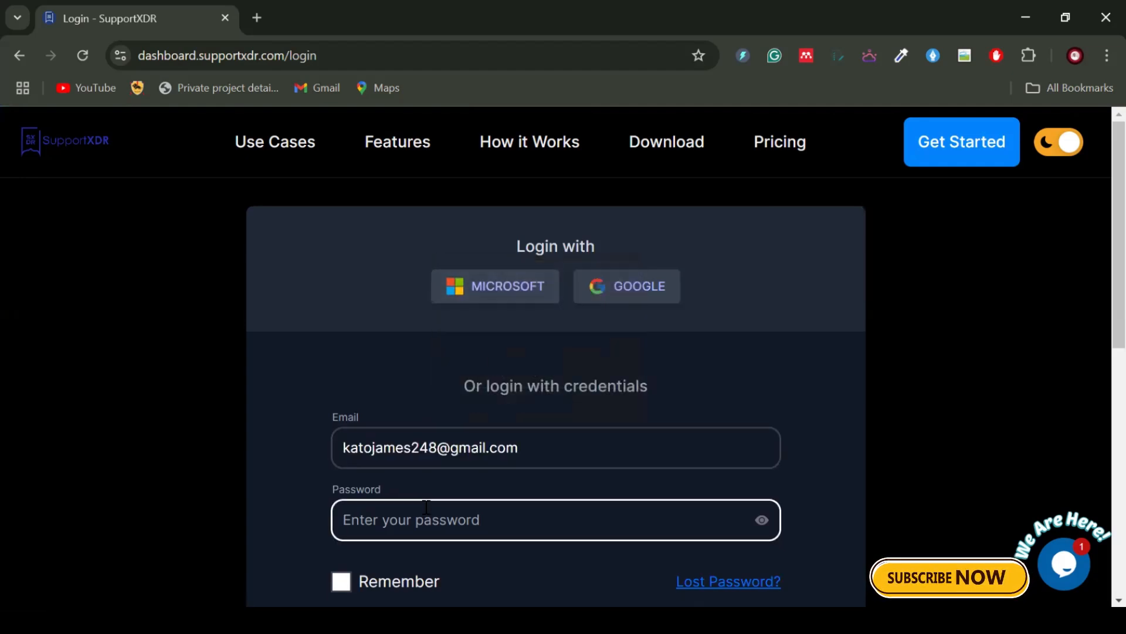
{"action": "type", "text": "••••••••••"}
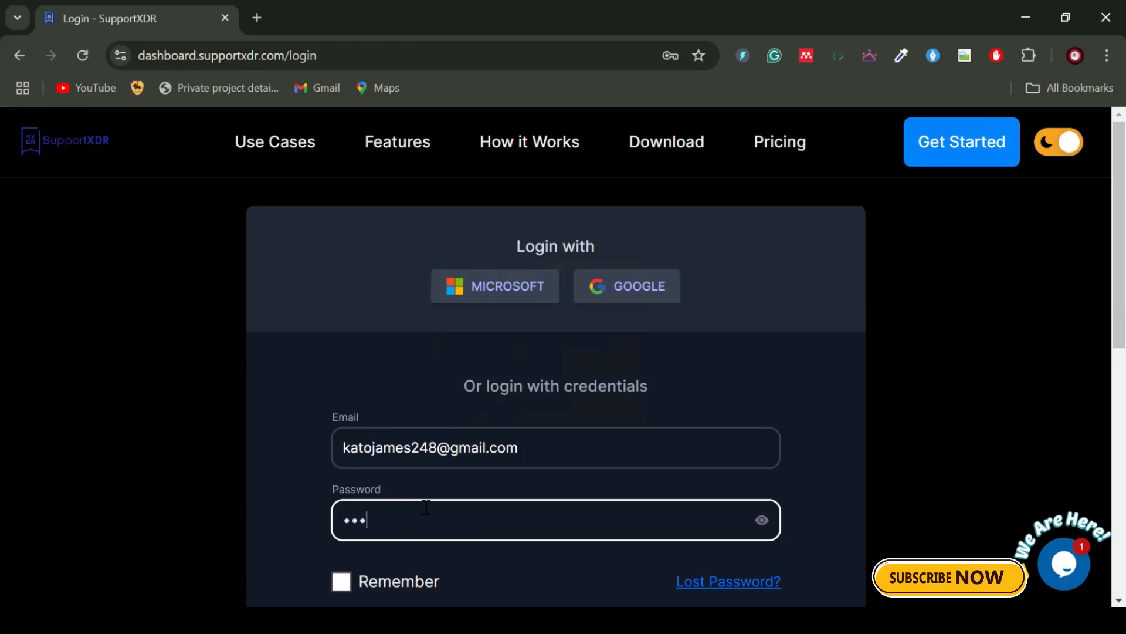
{"action": "type", "text": "••"}
{"action": "key", "text": "Return"}
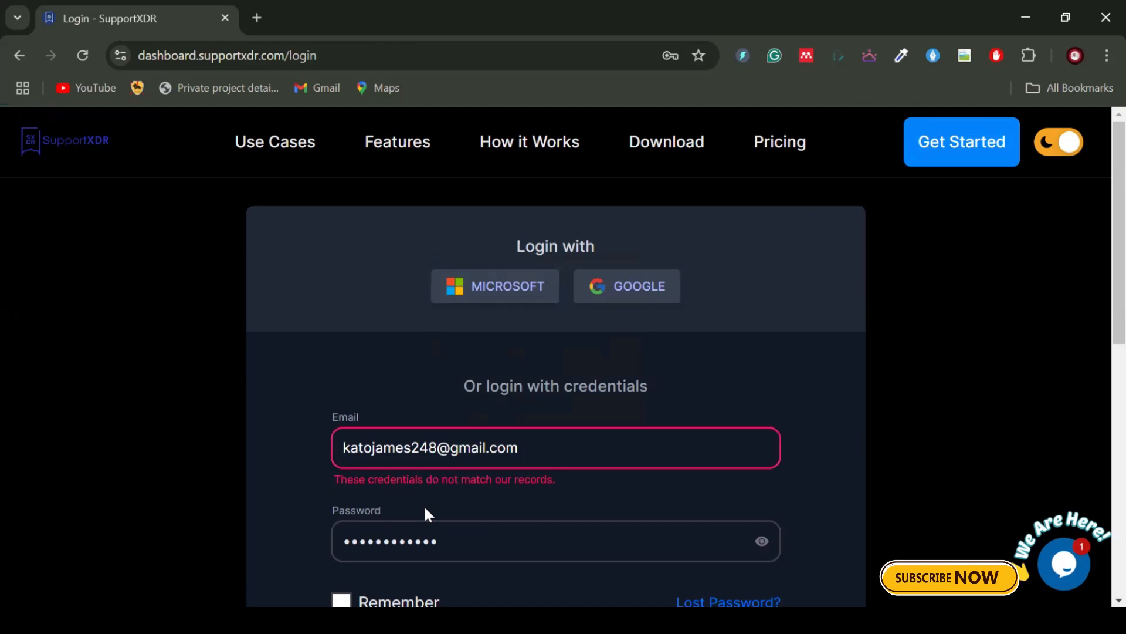
Replace the entry in the password field with the account password and submit the login again
{"action": "scroll", "coordinate": [1097, 246], "scroll_direction": "down", "scroll_amount": 5}
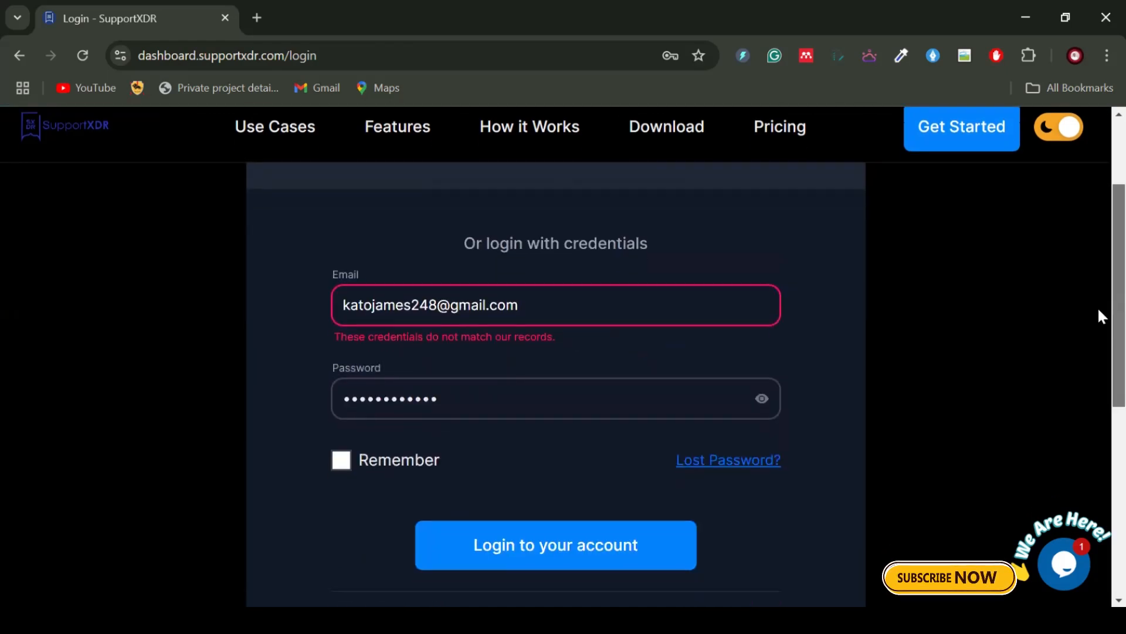
{"action": "scroll", "coordinate": [1097, 379], "scroll_direction": "up", "scroll_amount": 3}
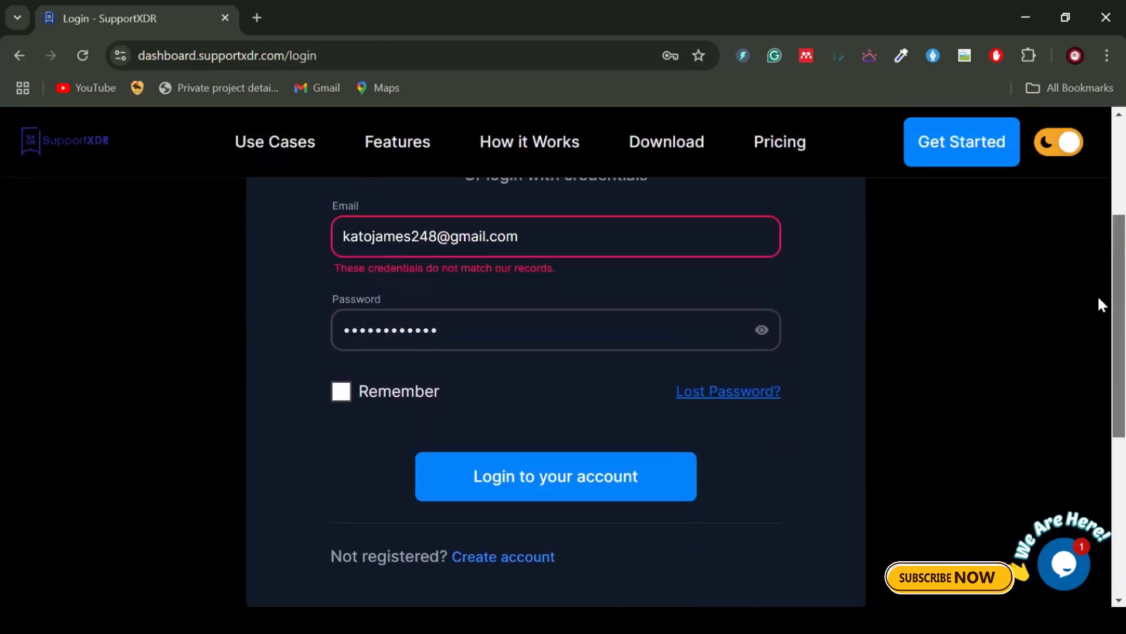
{"action": "left_click", "coordinate": [516, 392]}
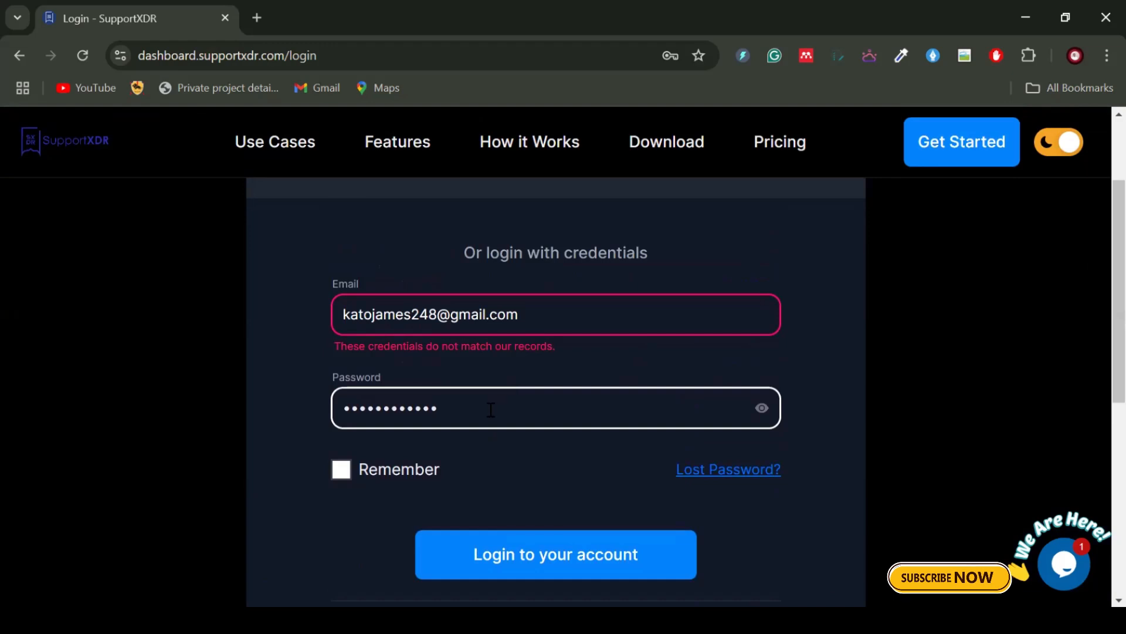
{"action": "double_click", "coordinate": [491, 409]}
{"action": "type", "text": "••••••••"}
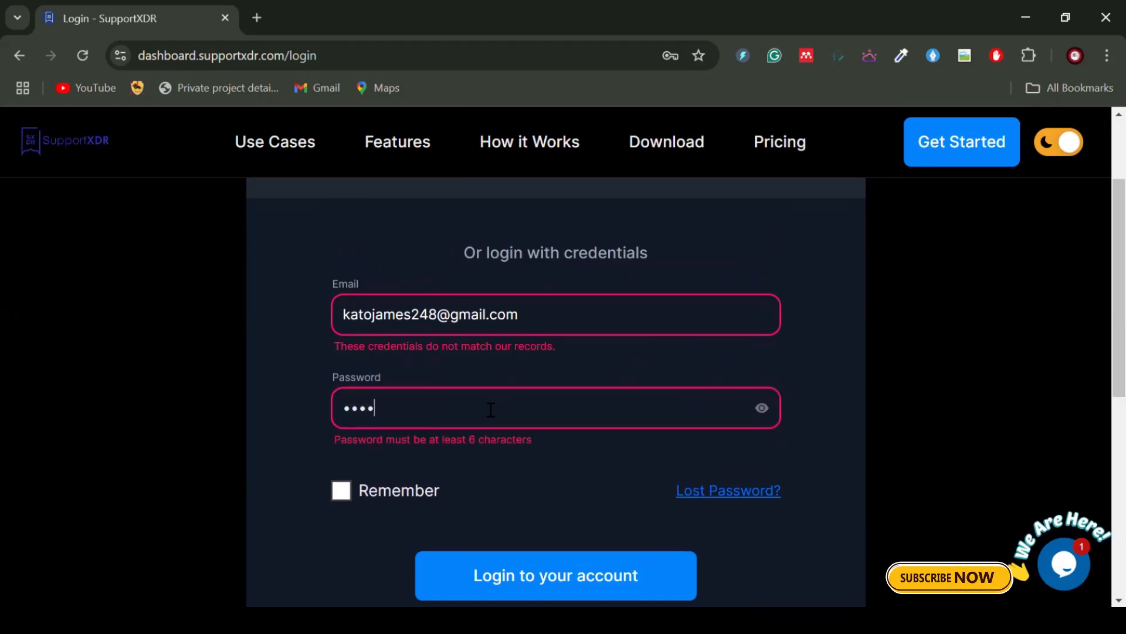
{"action": "type", "text": "••••"}
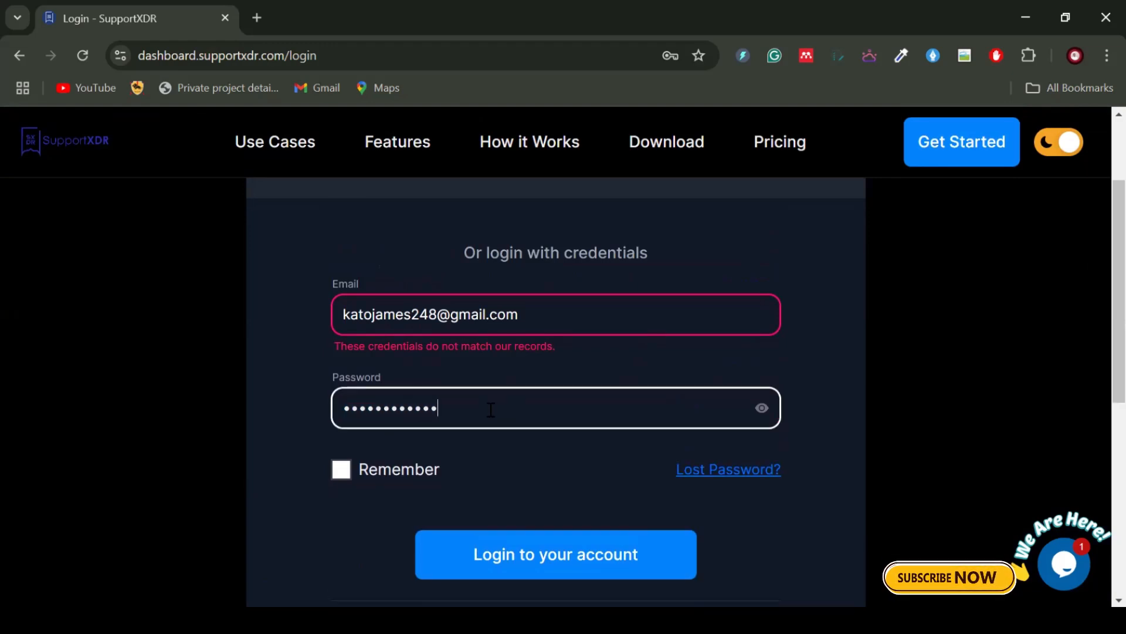
{"action": "key", "text": "Return"}
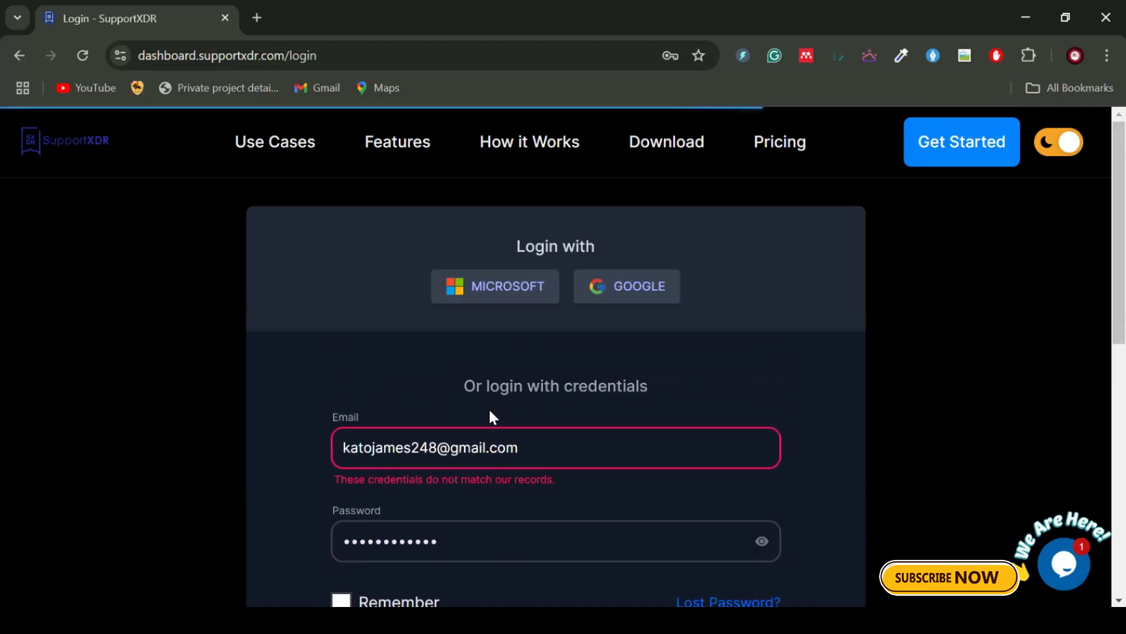
Log in with Google using the first listed account
{"action": "left_click", "coordinate": [635, 293]}
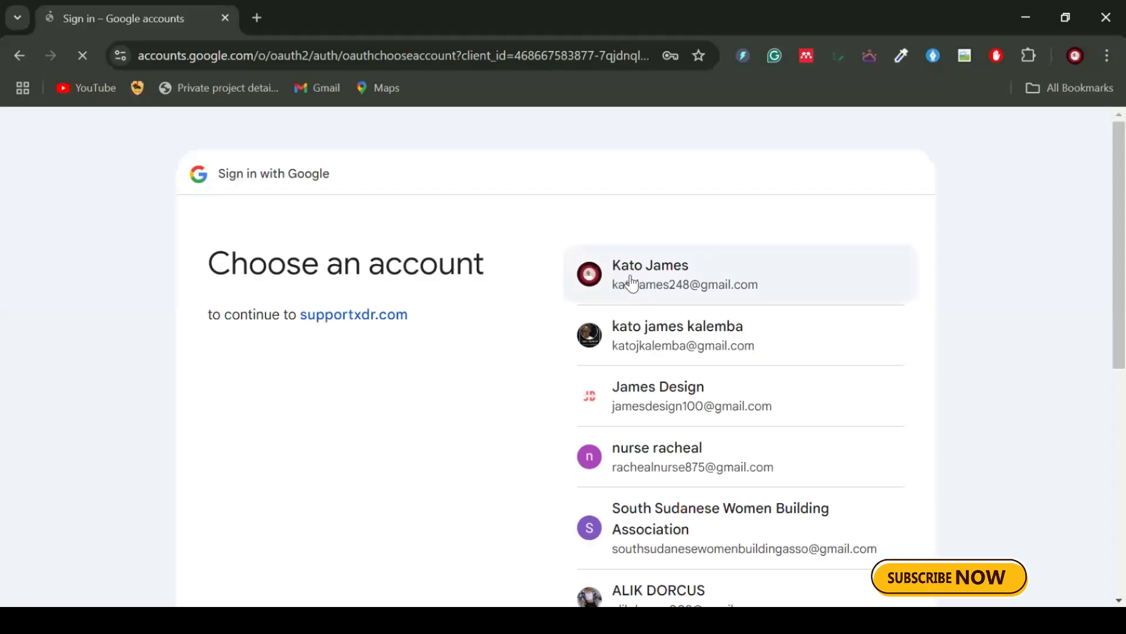
{"action": "left_click", "coordinate": [636, 283]}
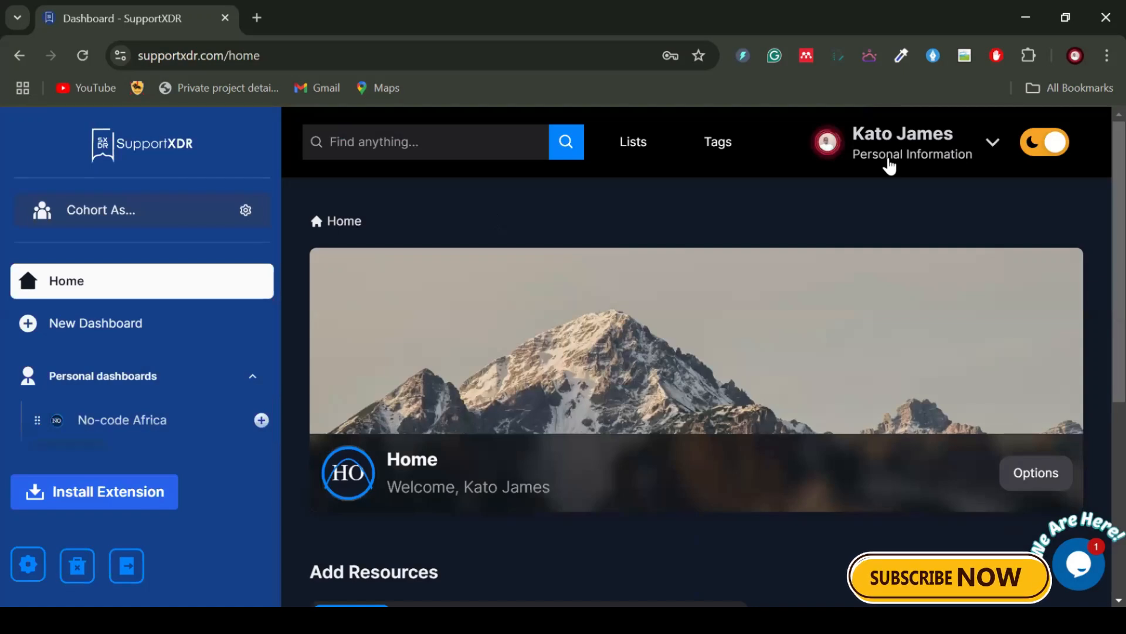
Switch the dashboard to the light theme and back to the dark theme, twice
{"action": "left_click", "coordinate": [1042, 147]}
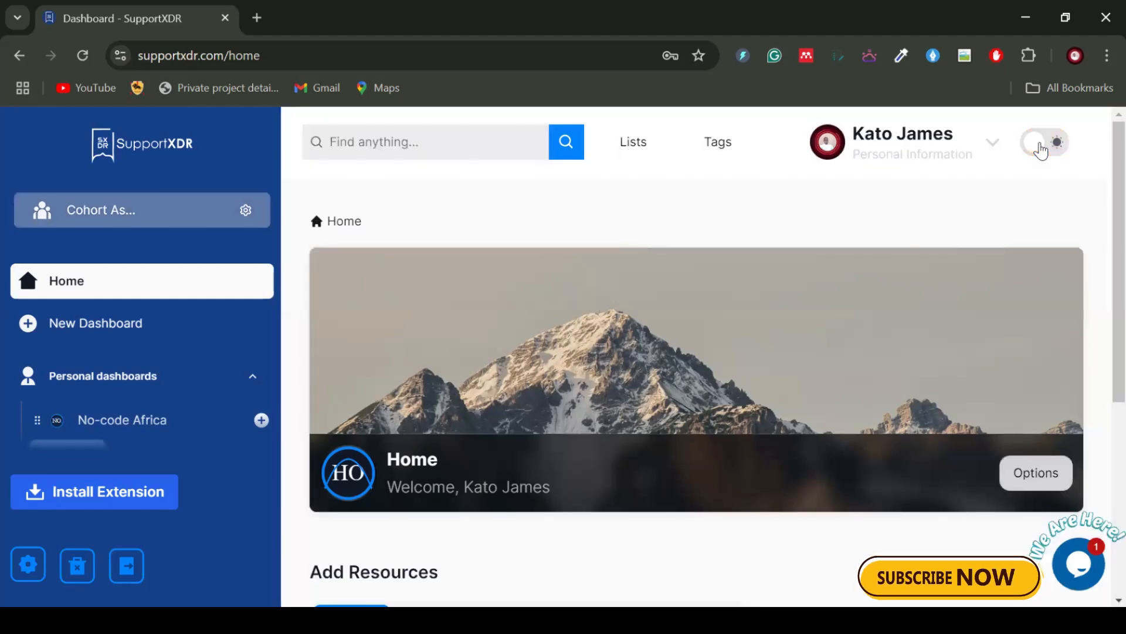
{"action": "left_click", "coordinate": [1042, 147]}
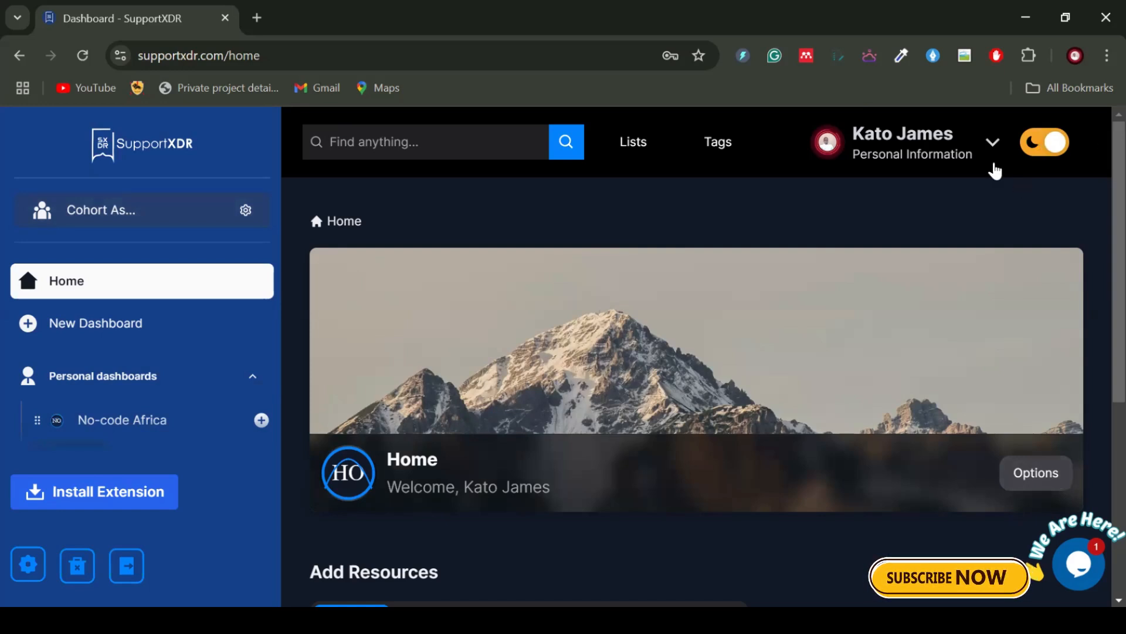
{"action": "left_click", "coordinate": [1041, 147]}
{"action": "left_click", "coordinate": [1044, 154]}
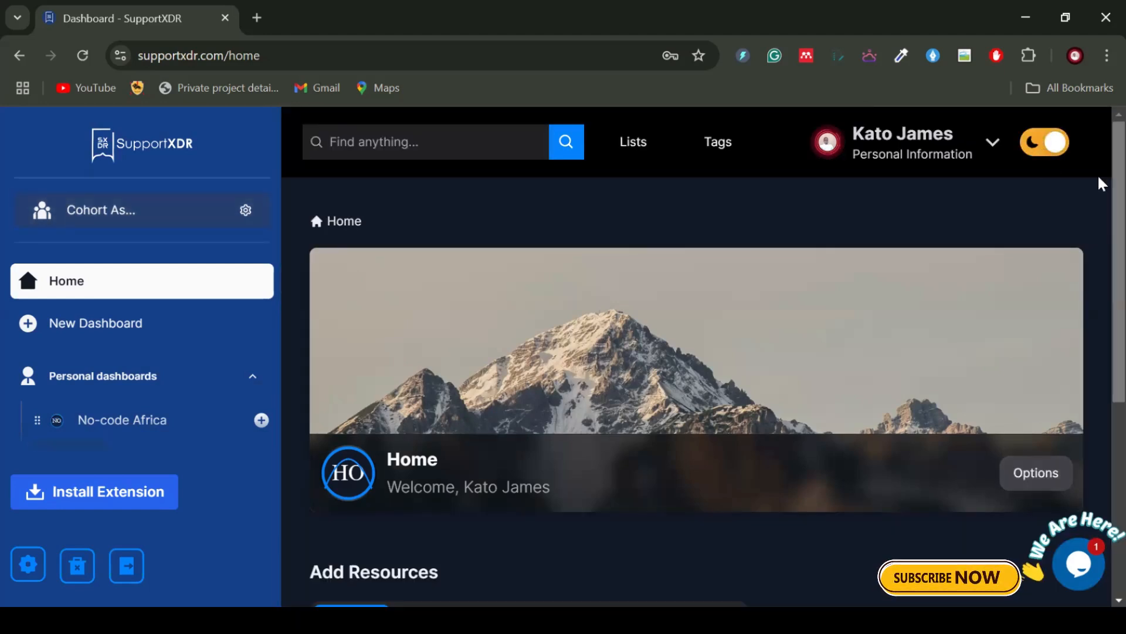
Open the SupportXDR browser extension's Chrome Web Store page from the dashboard's install option
{"action": "left_click_drag", "start_coordinate": [1114, 186], "coordinate": [1114, 189]}
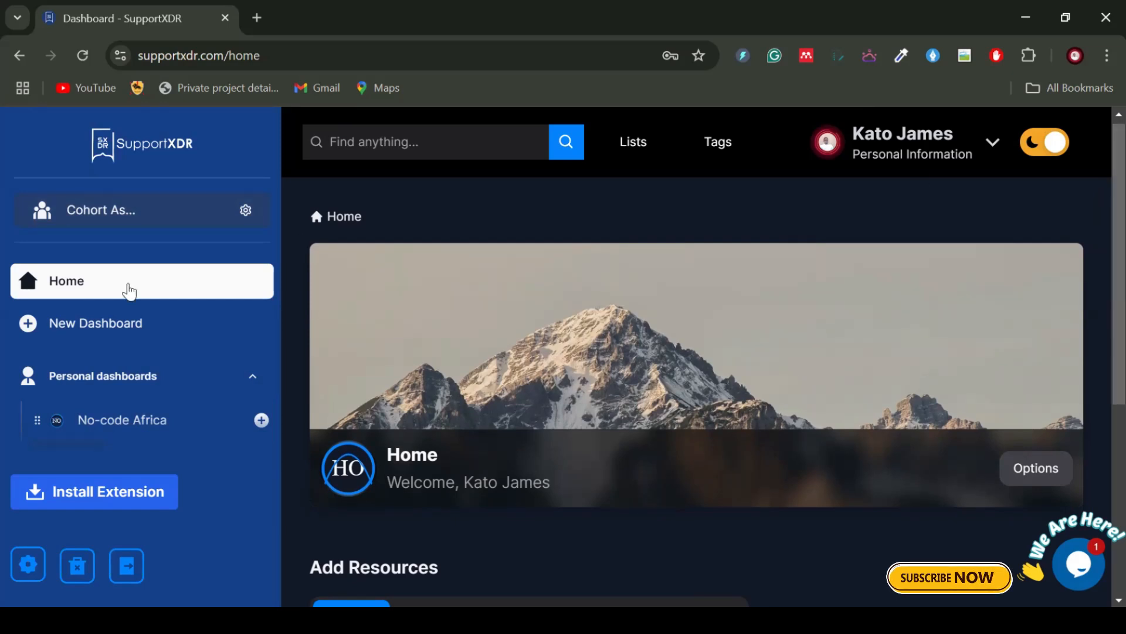
{"action": "left_click", "coordinate": [73, 496]}
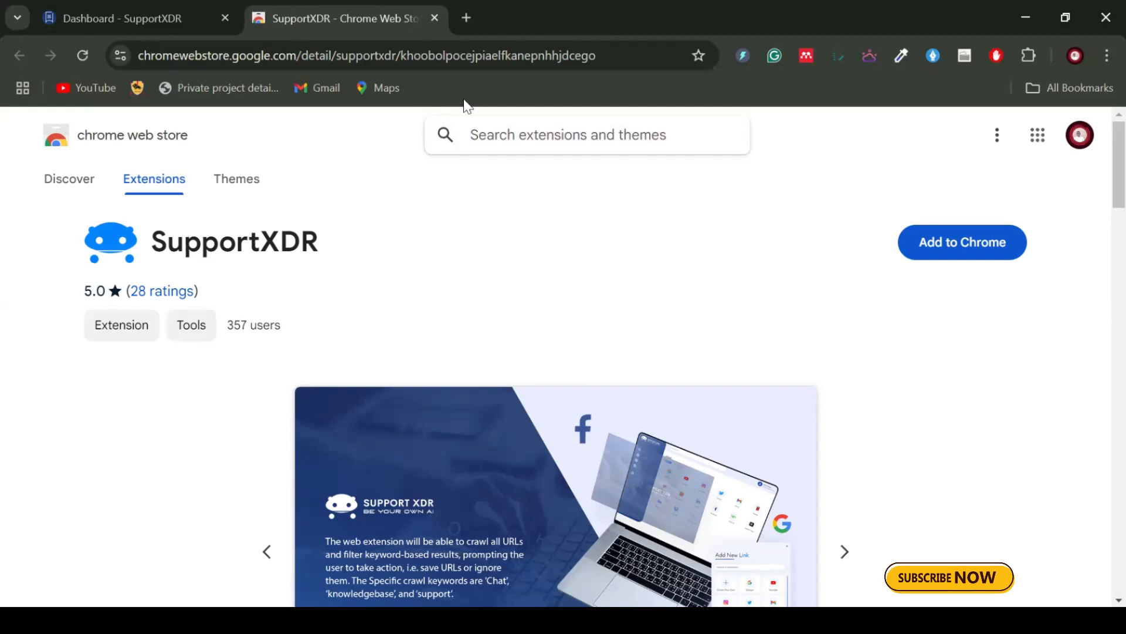
{"action": "left_click", "coordinate": [109, 27]}
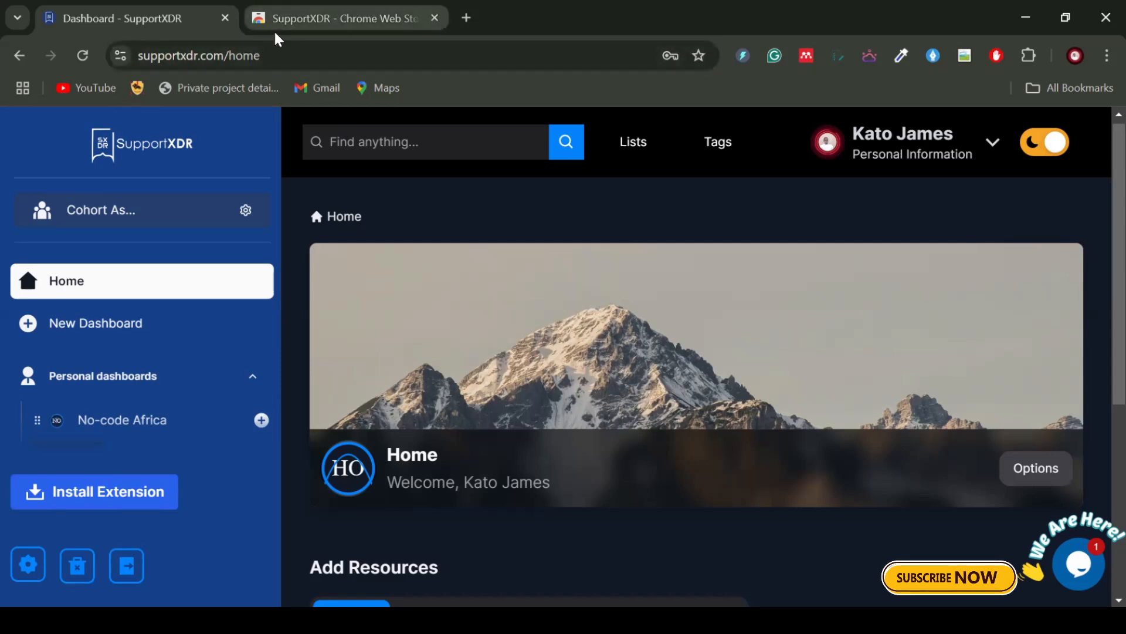
{"action": "mouse_move", "coordinate": [273, 34]}
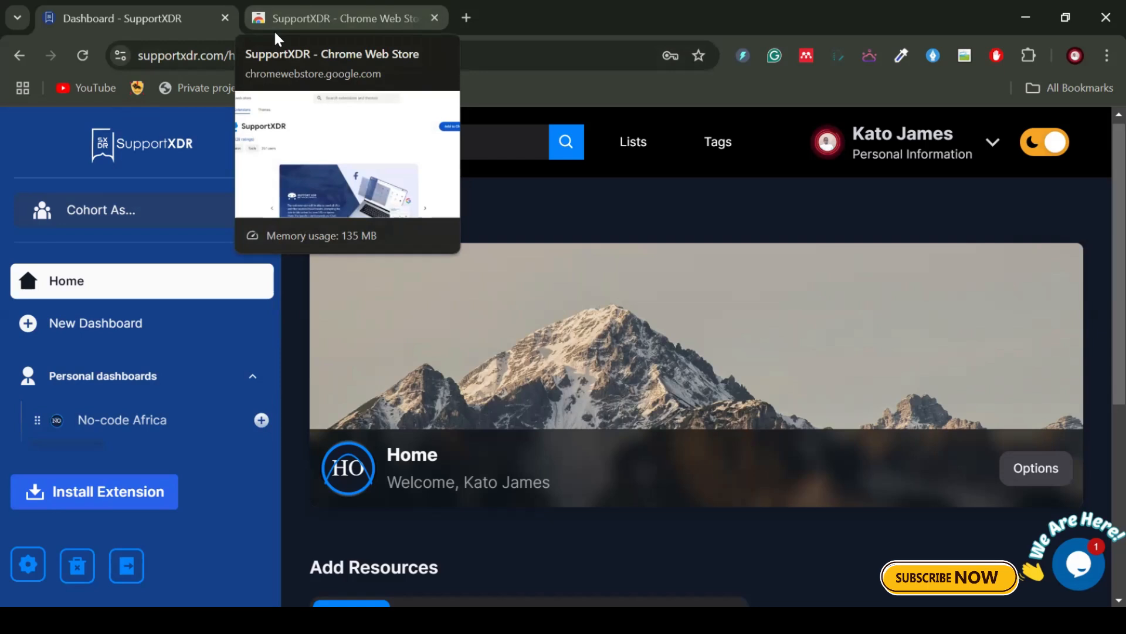
{"action": "left_click", "coordinate": [275, 35]}
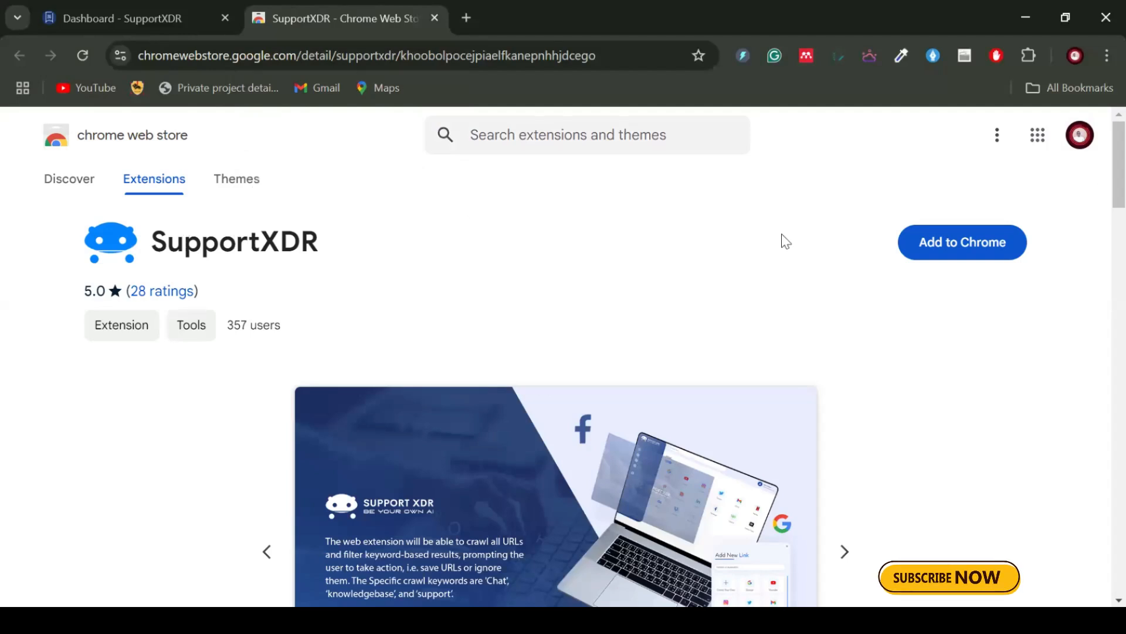
Reopen the SupportXDR extension's store page from the dashboard's install option and add the extension to Chrome
{"action": "left_click", "coordinate": [85, 17]}
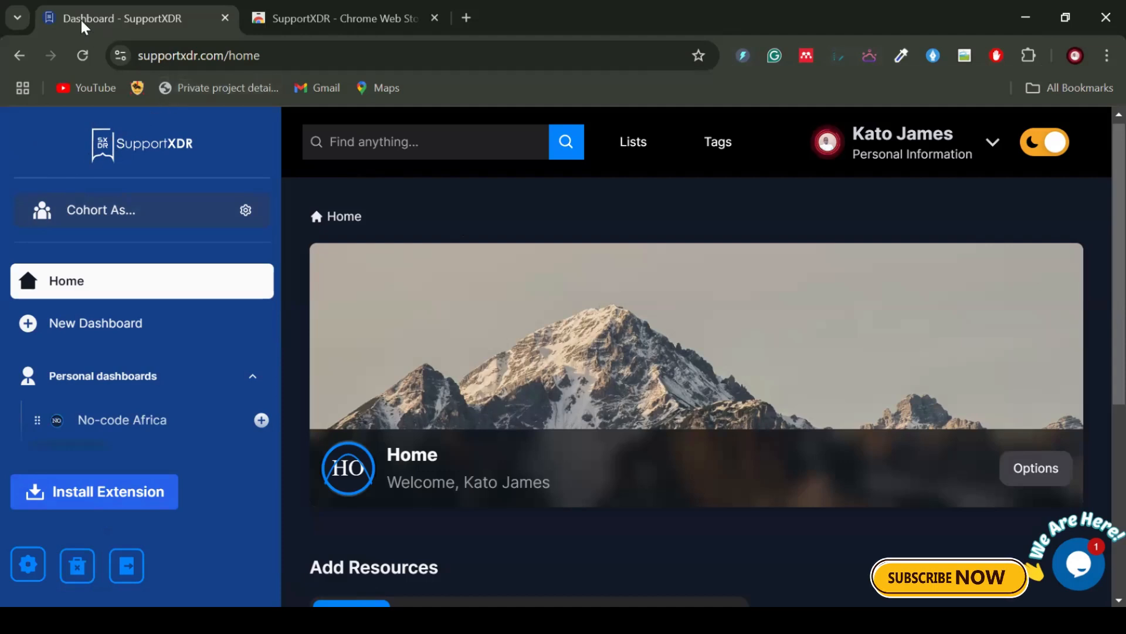
{"action": "left_click", "coordinate": [122, 496]}
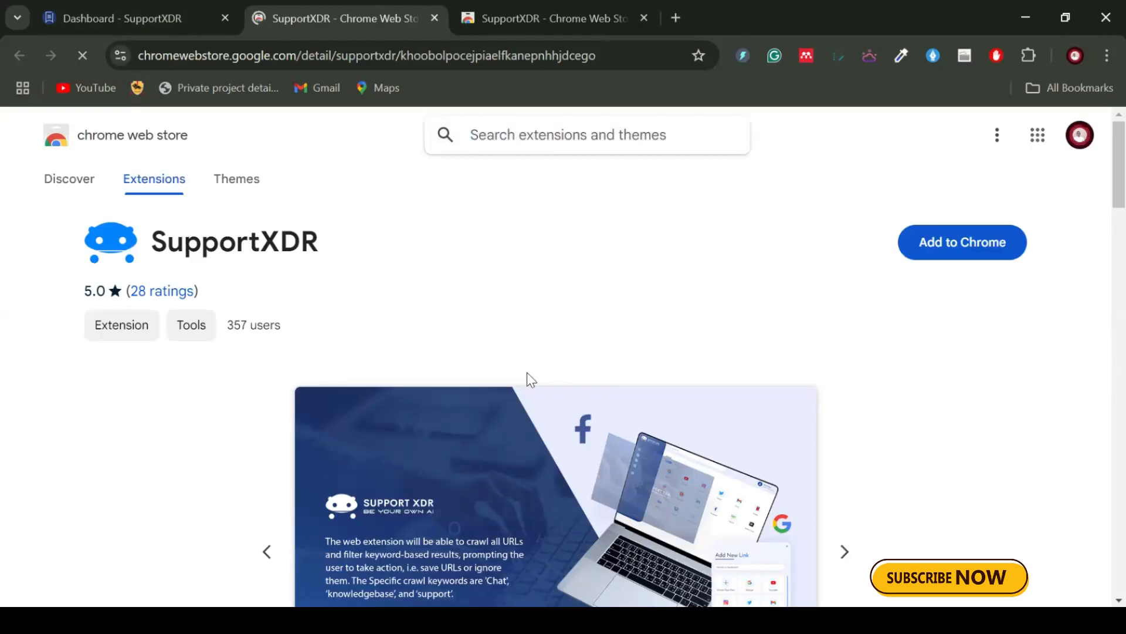
{"action": "left_click", "coordinate": [974, 252]}
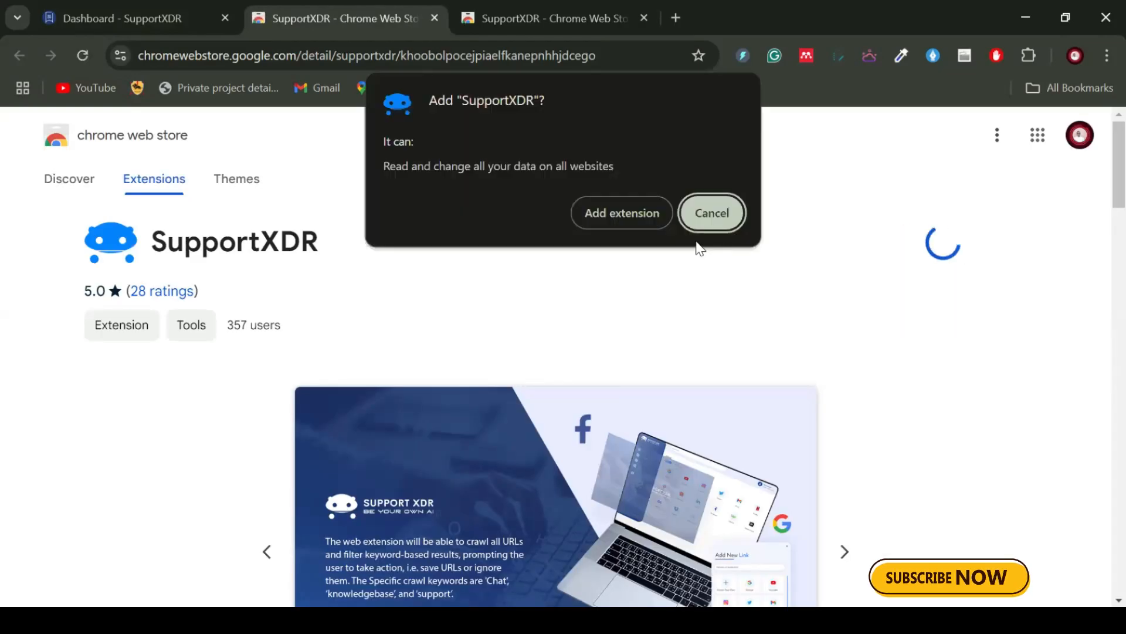
{"action": "left_click", "coordinate": [644, 212]}
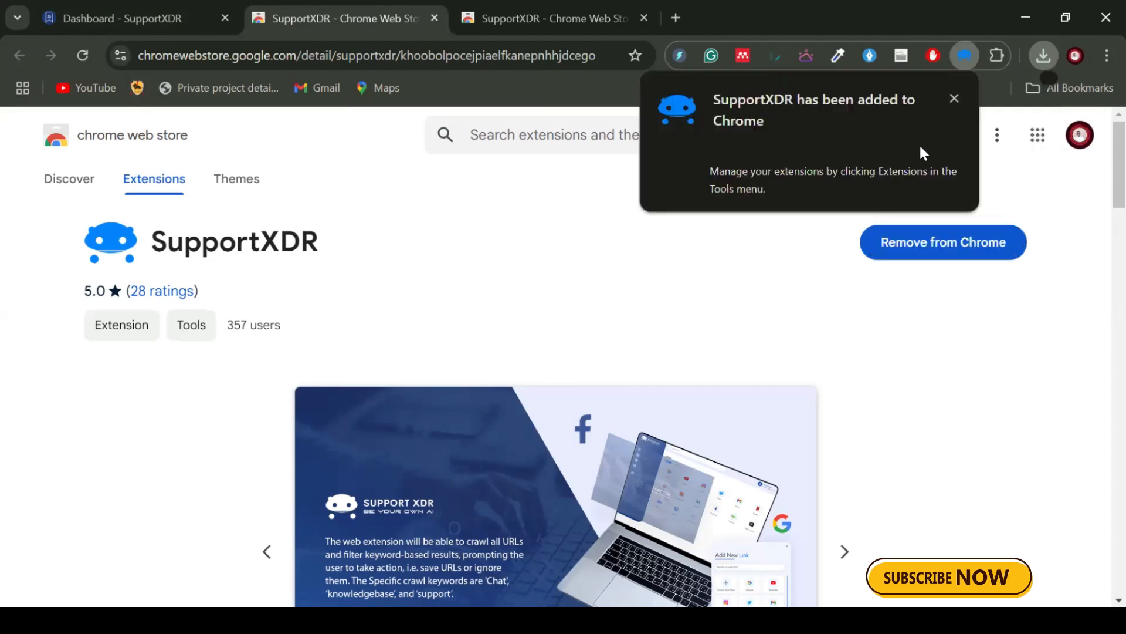
Pin the SupportXDR extension to the browser toolbar
{"action": "left_click", "coordinate": [998, 57]}
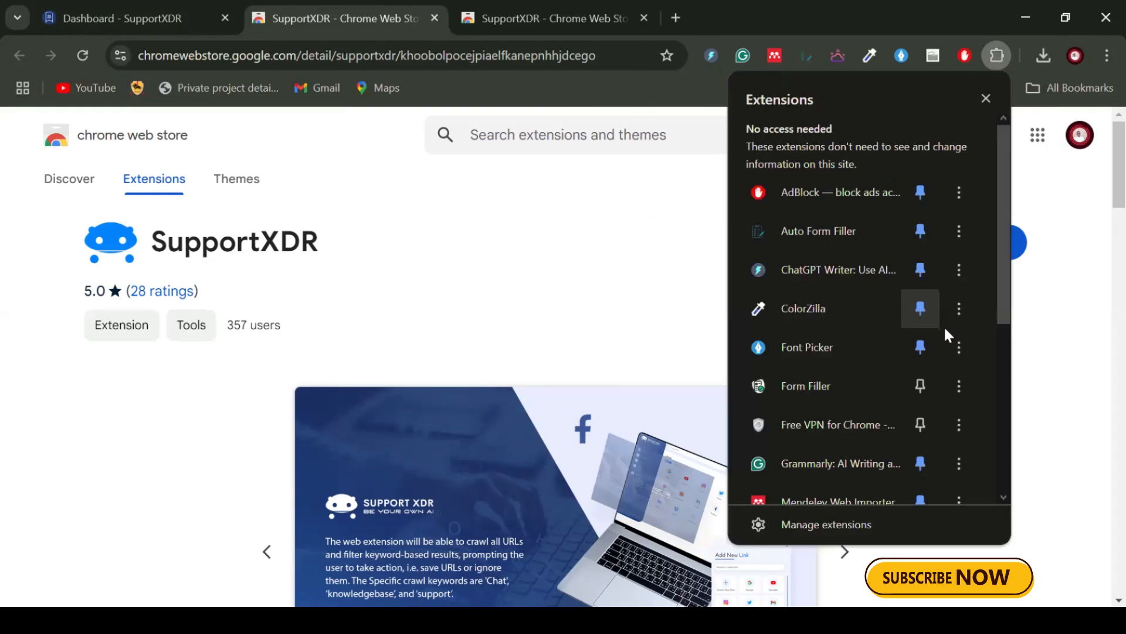
{"action": "left_click_drag", "start_coordinate": [997, 287], "coordinate": [993, 422]}
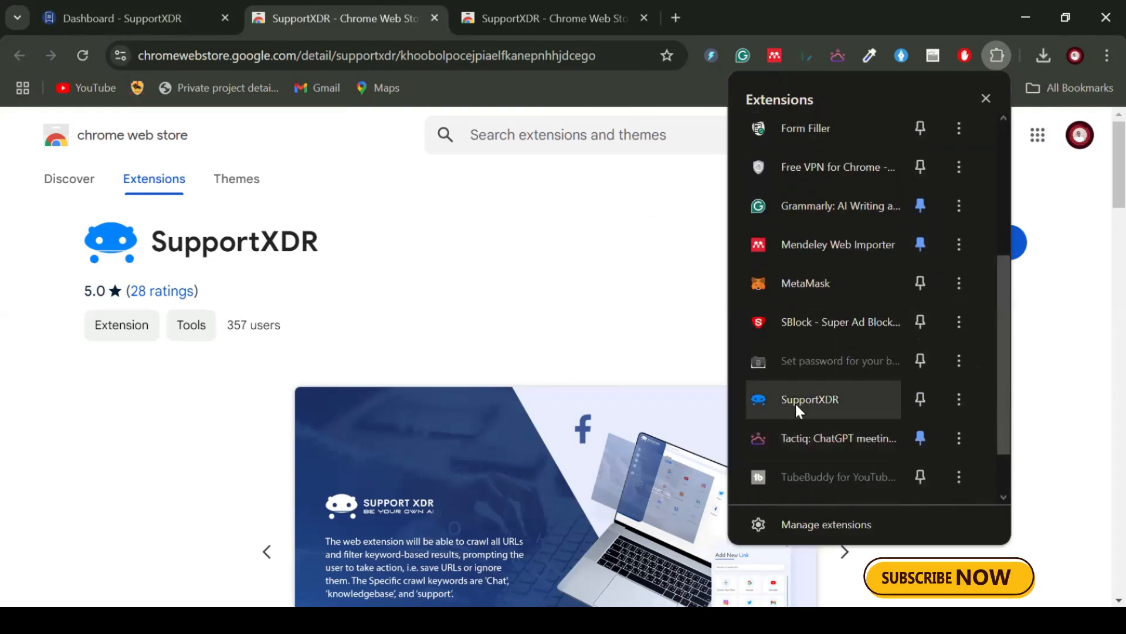
{"action": "left_click", "coordinate": [920, 401]}
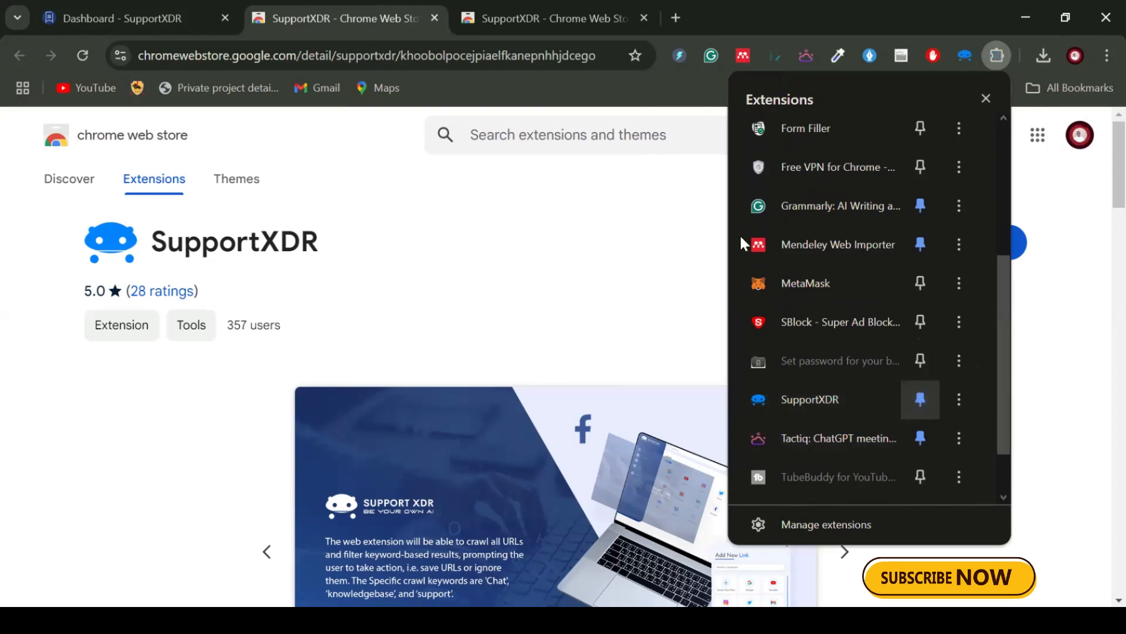
Open the pinned SupportXDR extension to view its popup, and close it again
{"action": "left_click", "coordinate": [962, 55]}
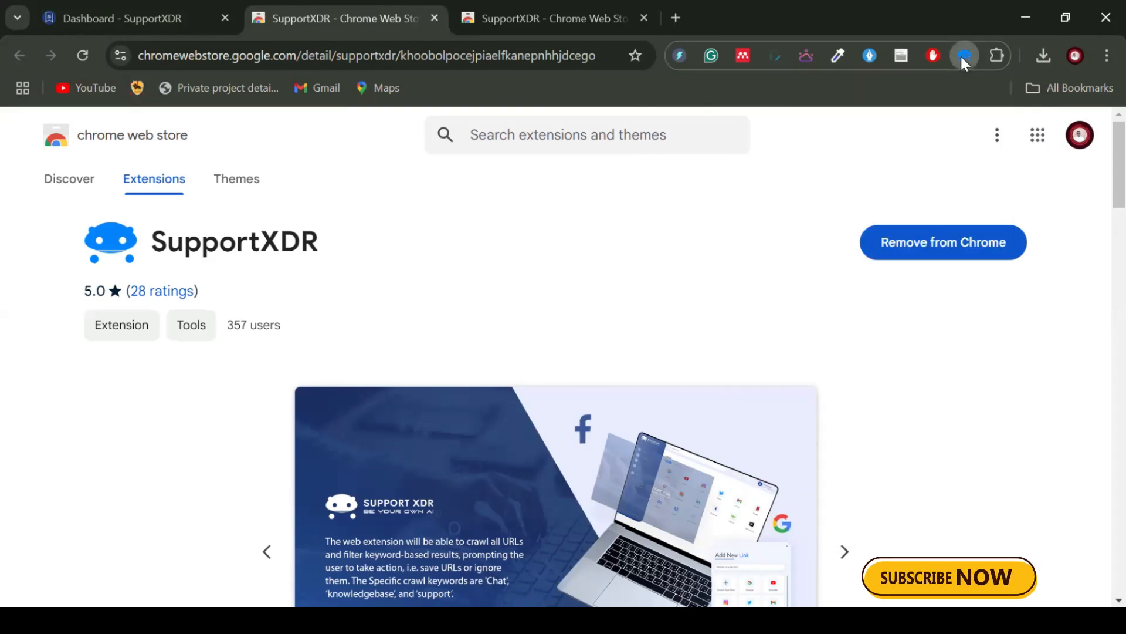
{"action": "left_click", "coordinate": [962, 56]}
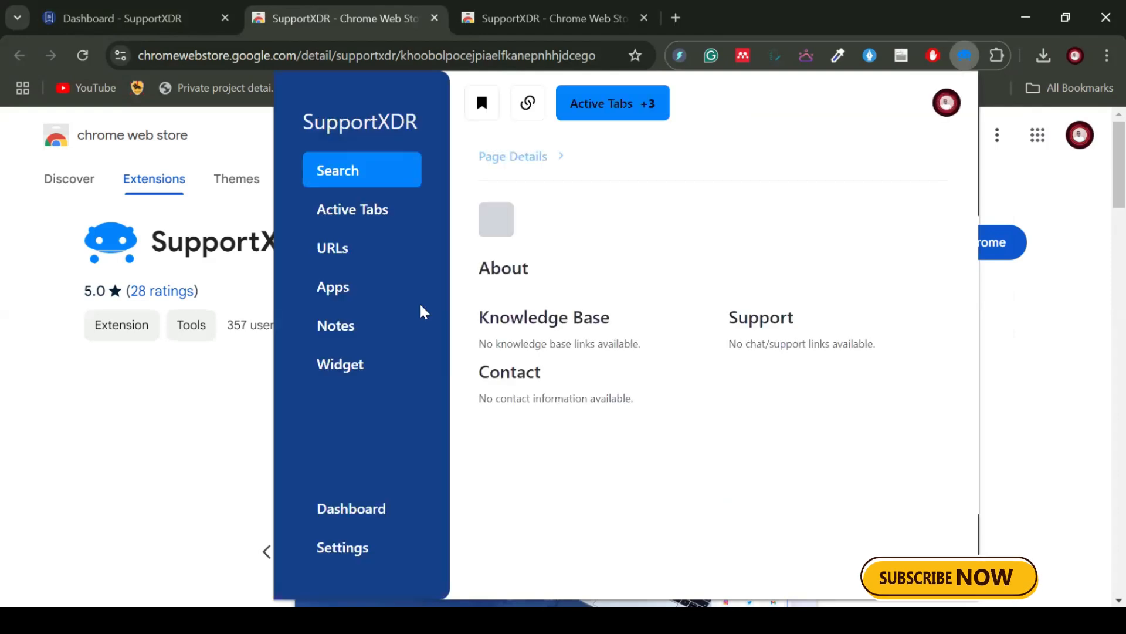
{"action": "left_click", "coordinate": [171, 391]}
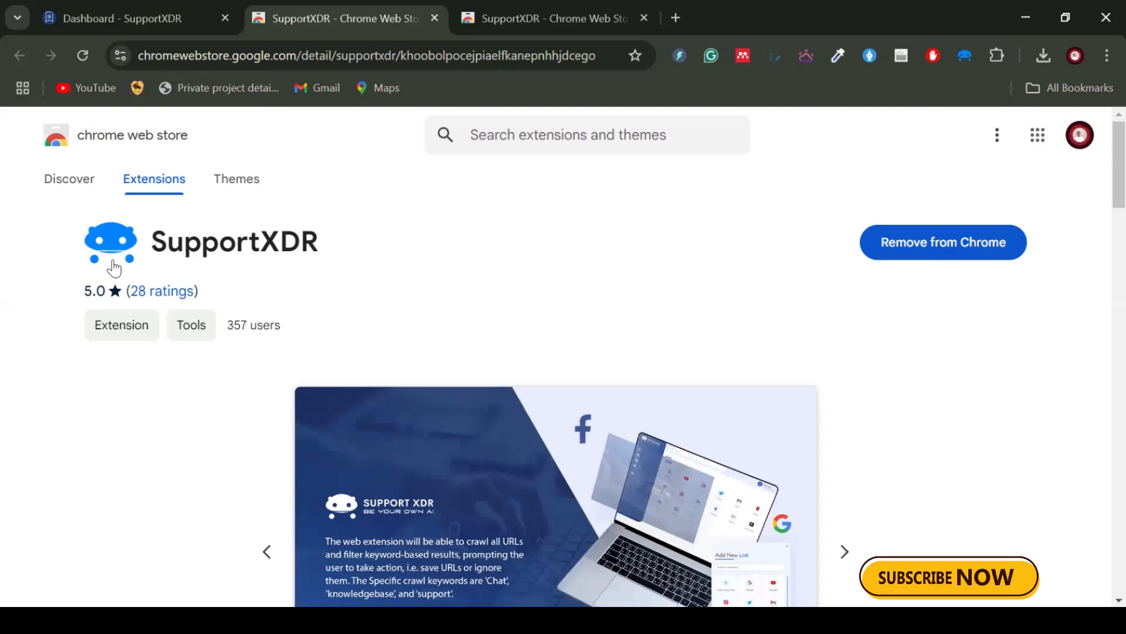
Return to the SupportXDR dashboard page and start a new dashboard of the type Organization
{"action": "left_click", "coordinate": [80, 16]}
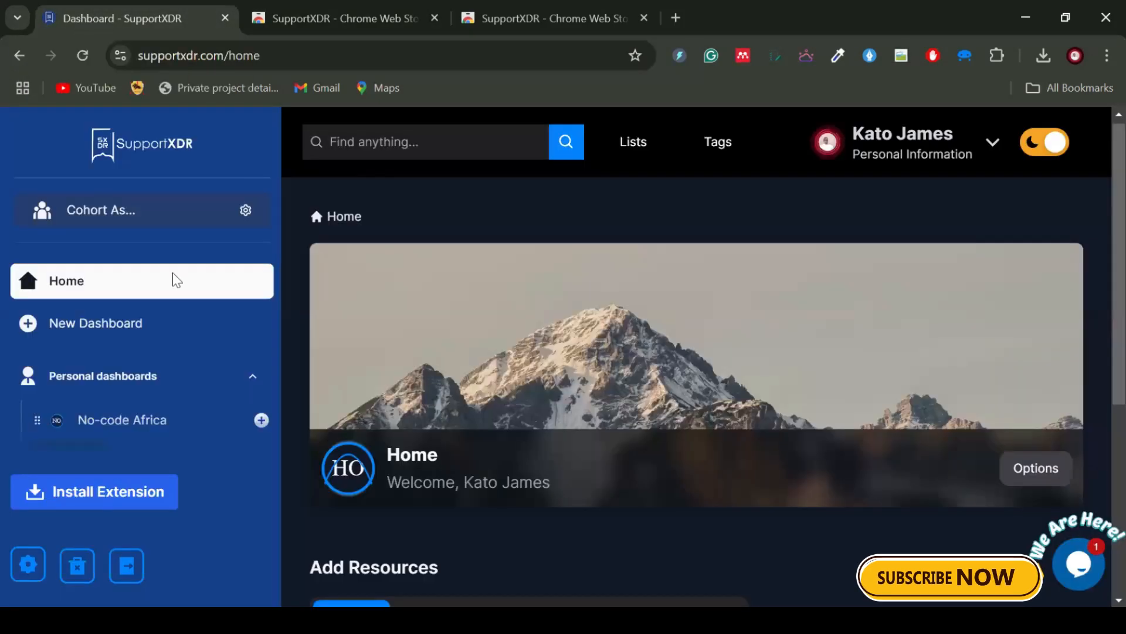
{"action": "left_click", "coordinate": [188, 324]}
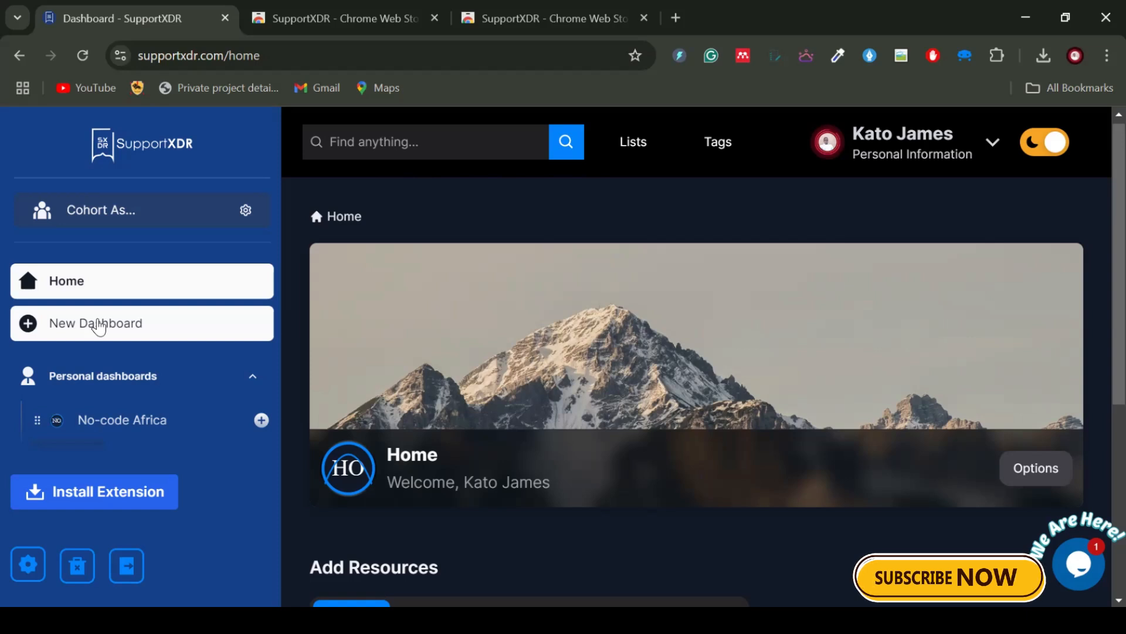
{"action": "left_click", "coordinate": [100, 323]}
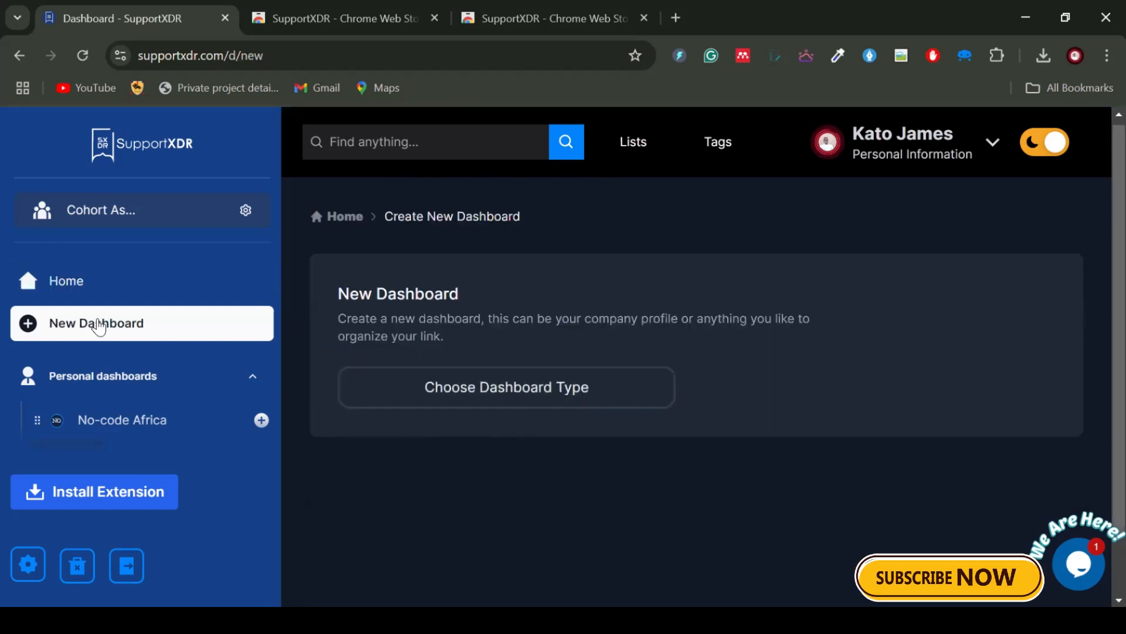
{"action": "left_click", "coordinate": [446, 393]}
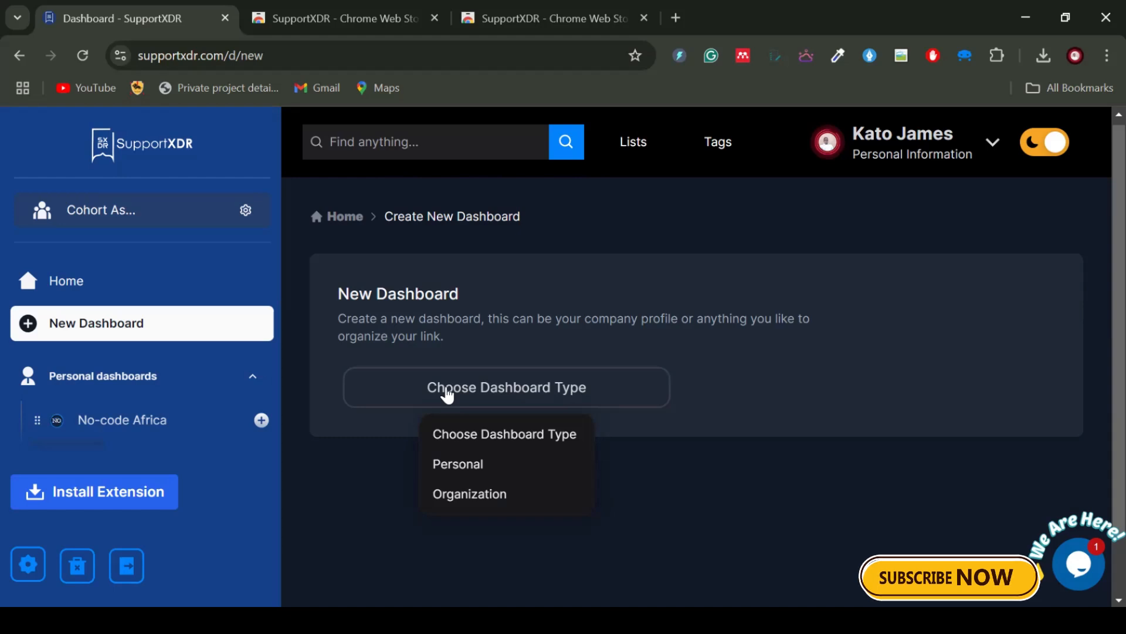
{"action": "left_click", "coordinate": [460, 499]}
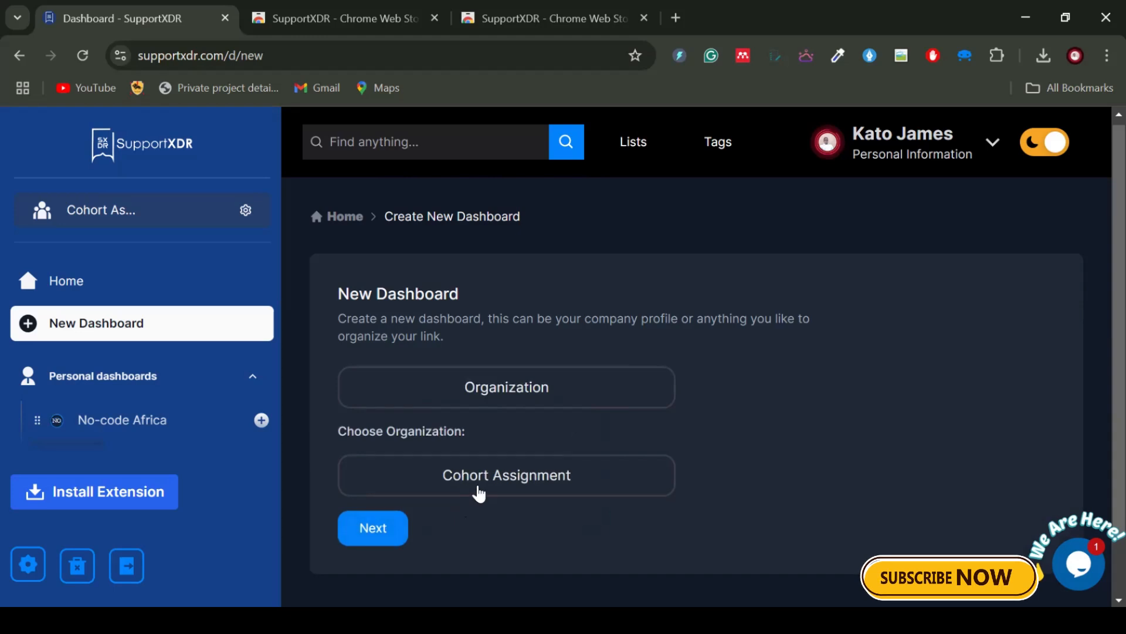
Review the organization and dashboard type choices, keep Organization with Cohort Assignment, and continue to the dashboard's details form
{"action": "left_click", "coordinate": [477, 488]}
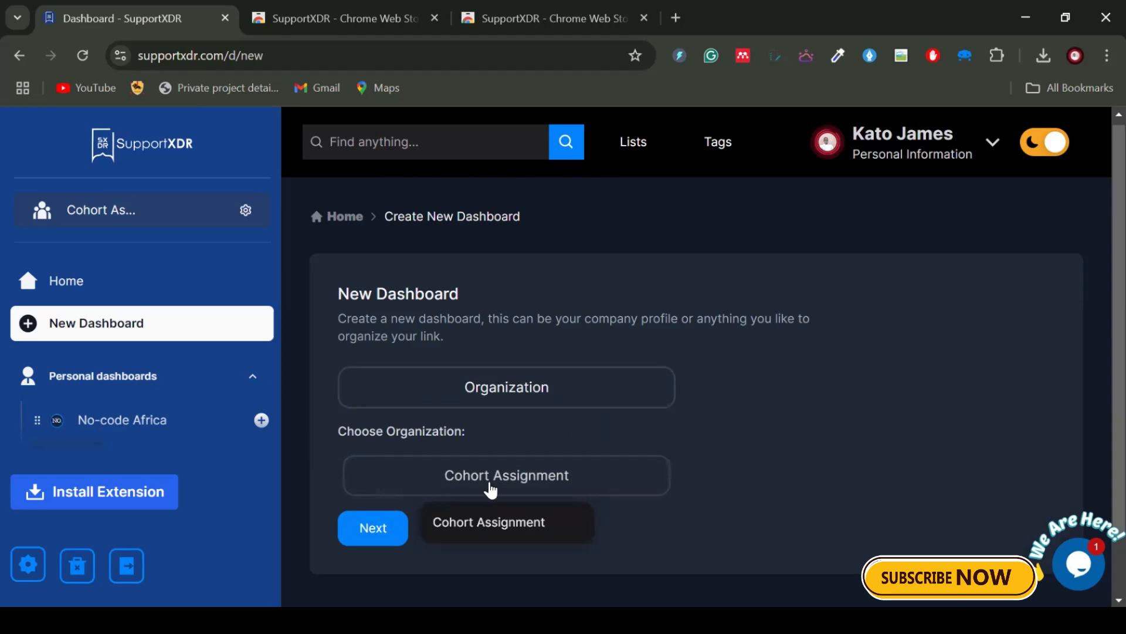
{"action": "left_click", "coordinate": [495, 386]}
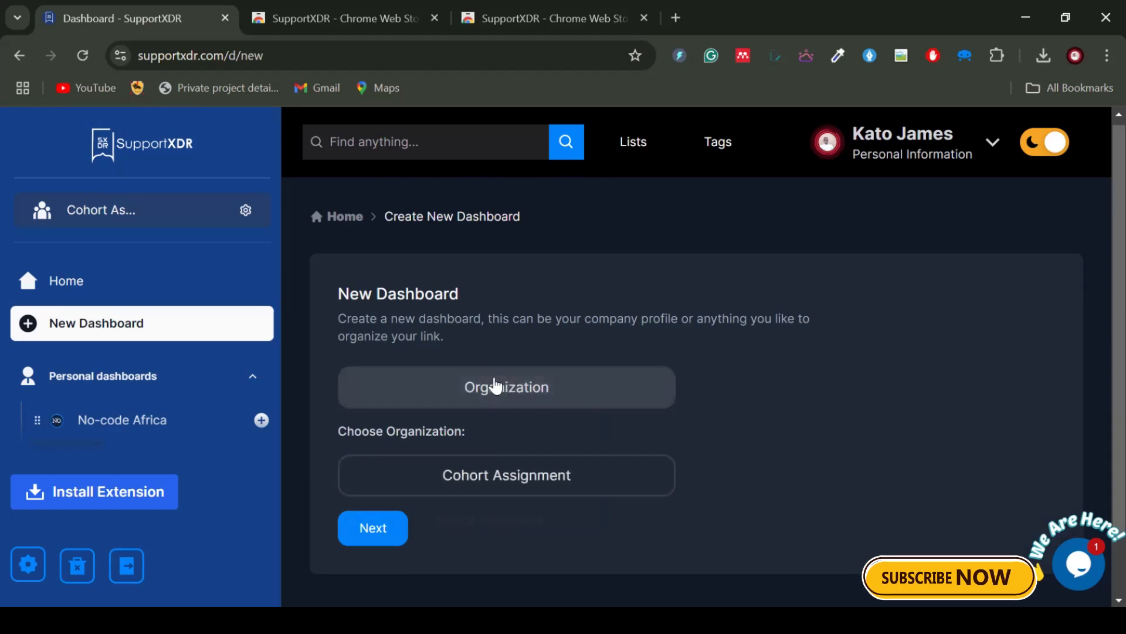
{"action": "left_click", "coordinate": [475, 389]}
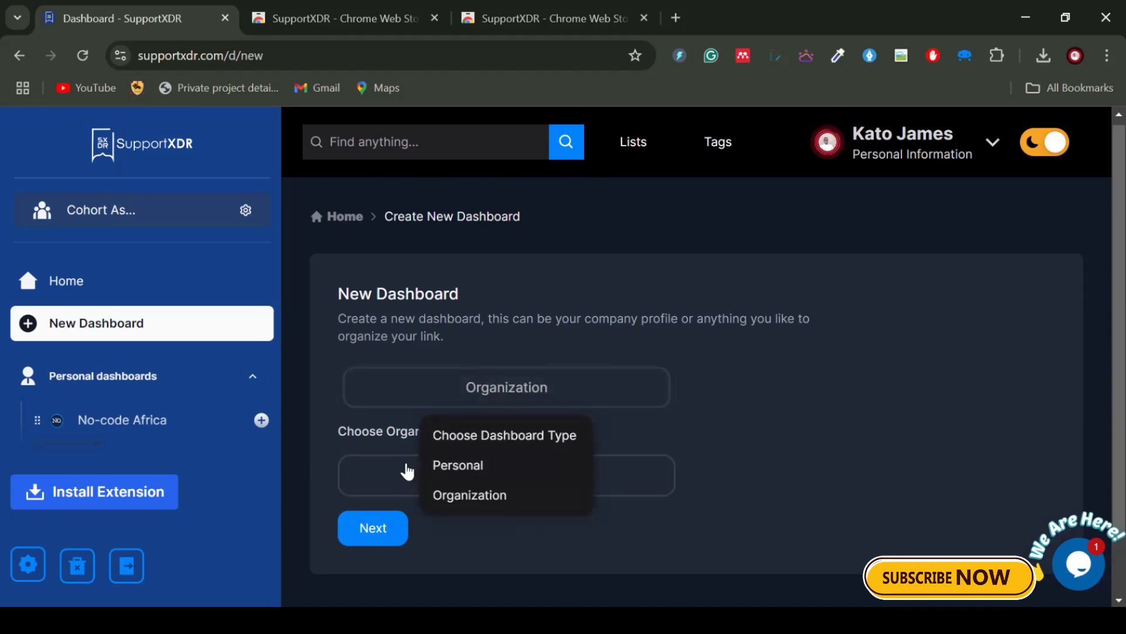
{"action": "left_click", "coordinate": [767, 461]}
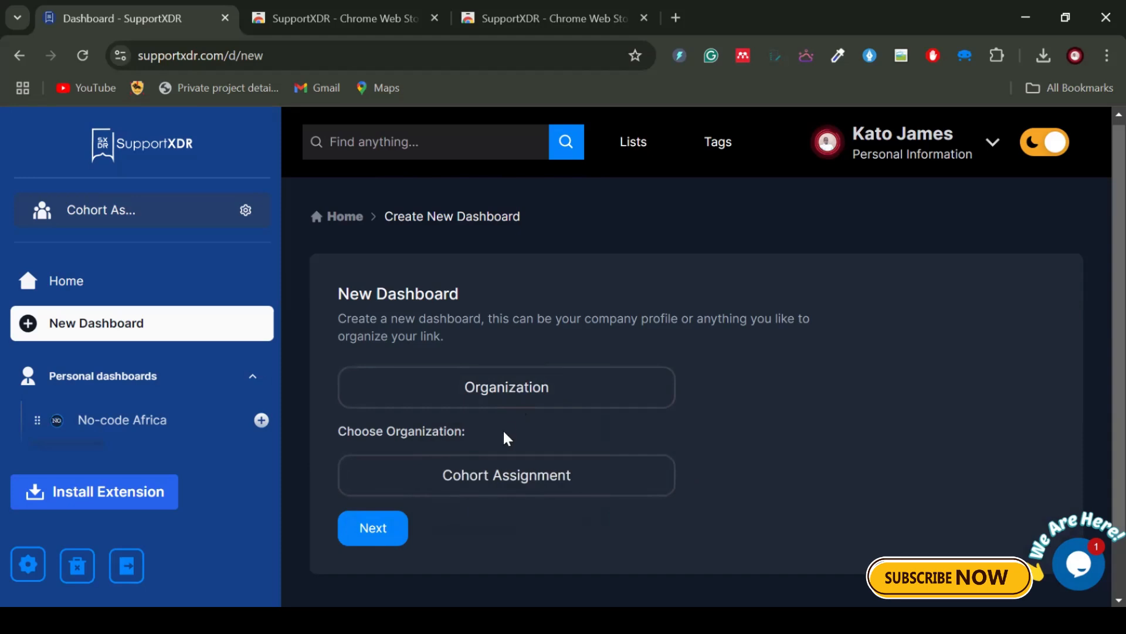
{"action": "left_click", "coordinate": [374, 540]}
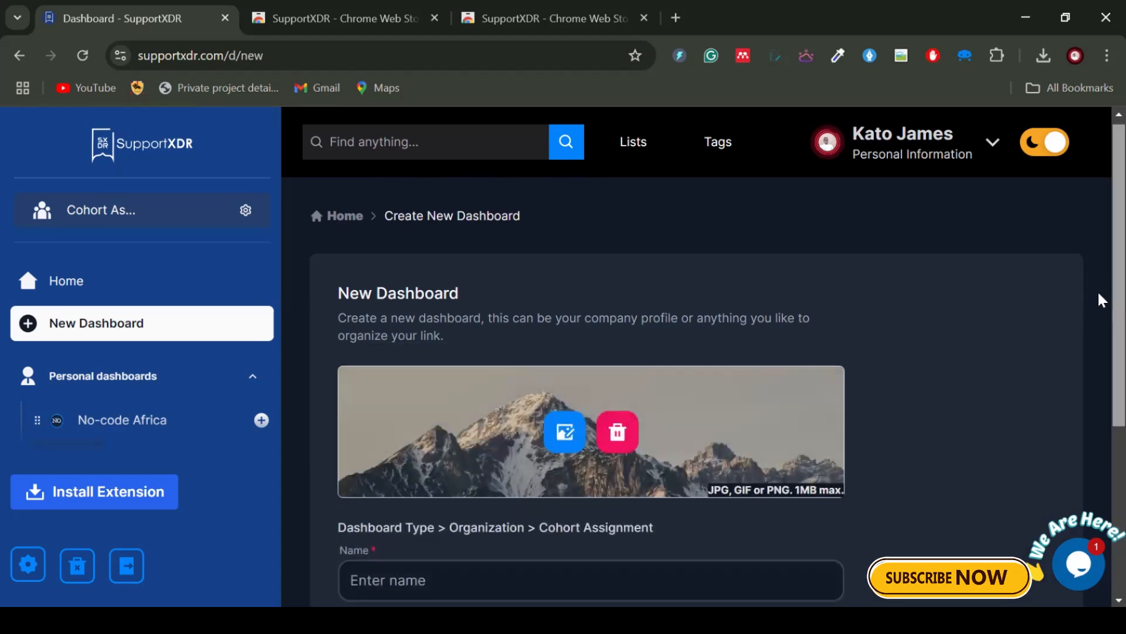
Name the new dashboard "flutterflow", leave its description empty, and create it
{"action": "scroll", "coordinate": [1098, 293], "scroll_direction": "down", "scroll_amount": 3}
{"action": "left_click", "coordinate": [512, 424]}
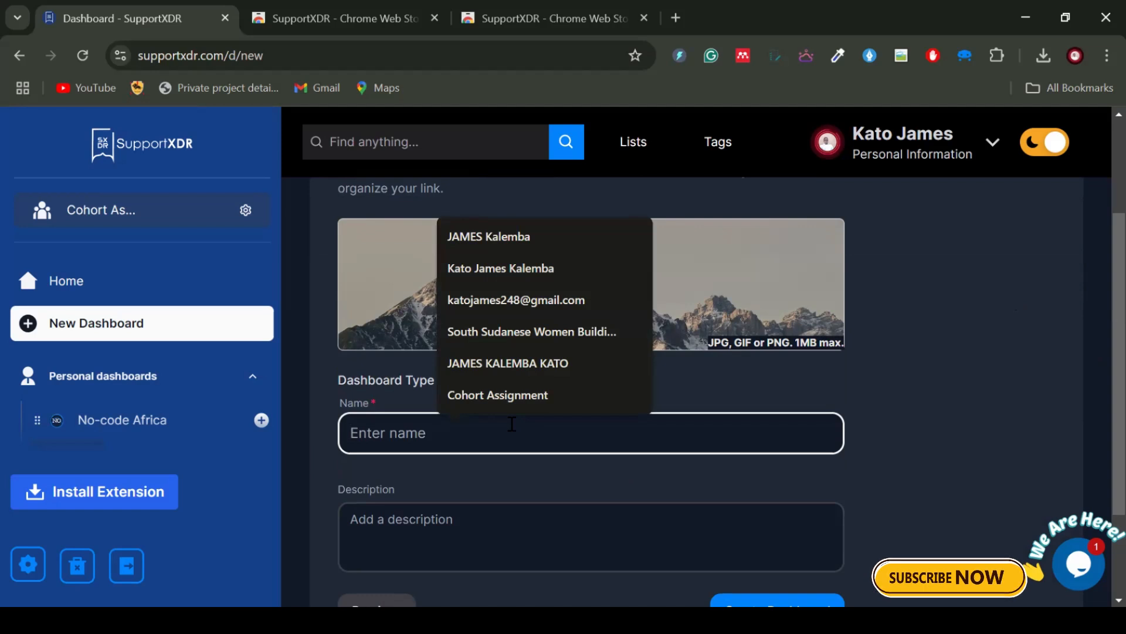
{"action": "type", "text": "flut"}
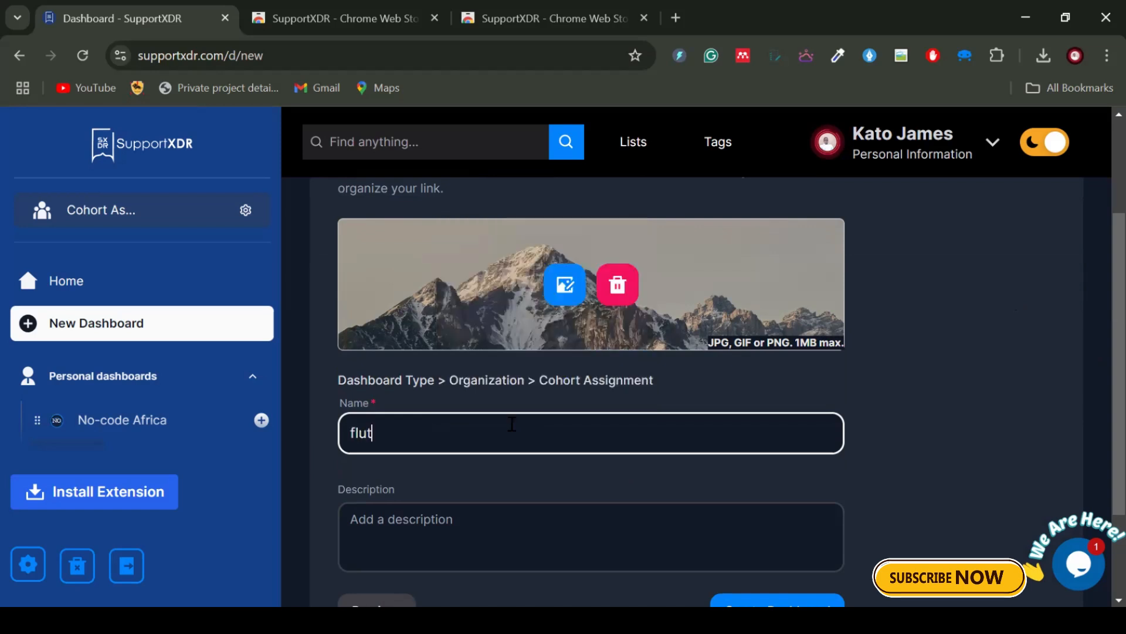
{"action": "type", "text": "terflow"}
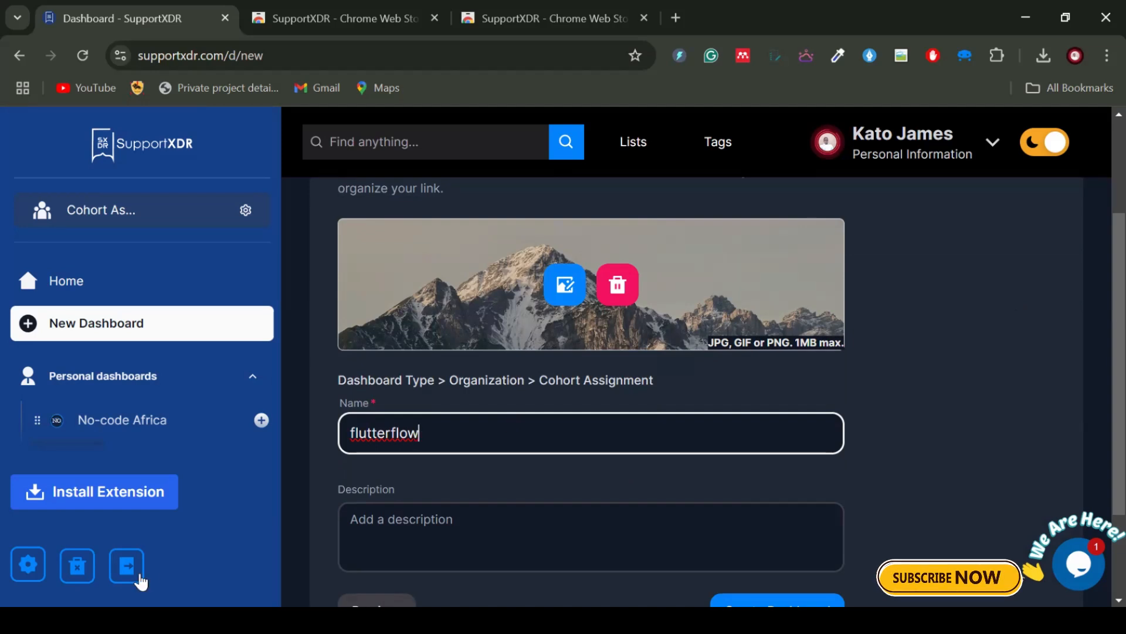
{"action": "left_click", "coordinate": [373, 535]}
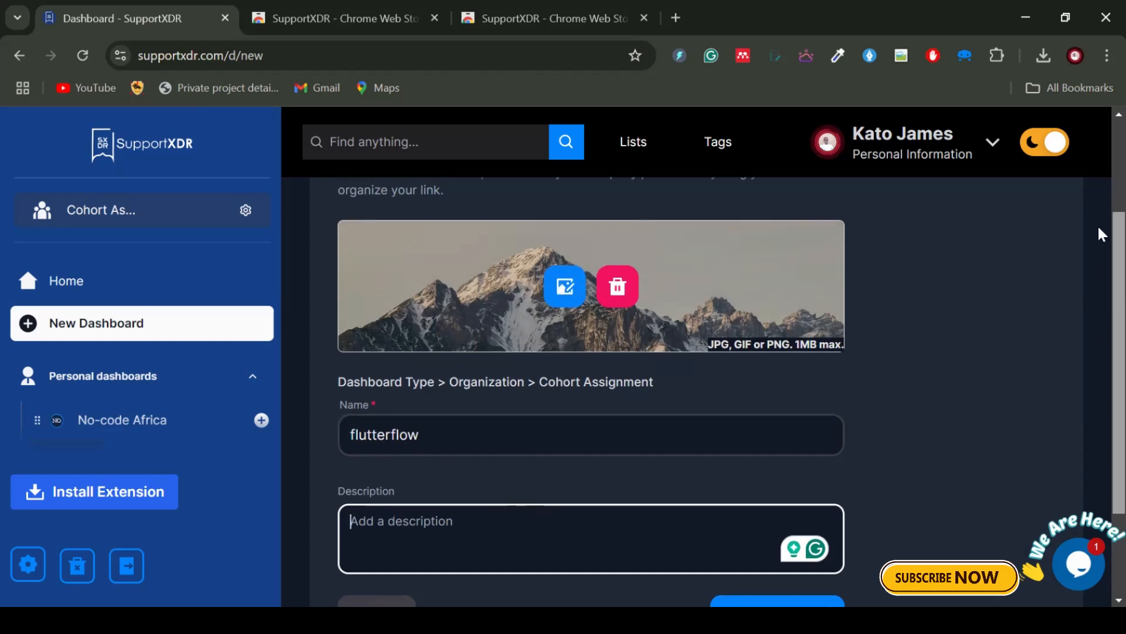
{"action": "scroll", "coordinate": [1097, 224], "scroll_direction": "up", "scroll_amount": 1}
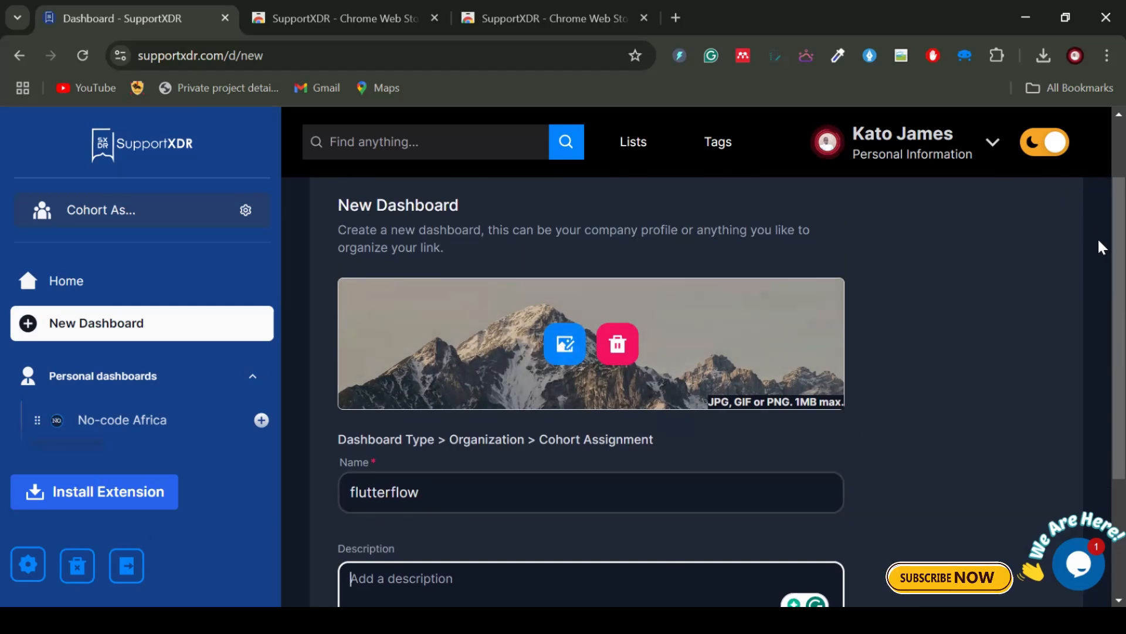
{"action": "scroll", "coordinate": [1100, 246], "scroll_direction": "down", "scroll_amount": 3}
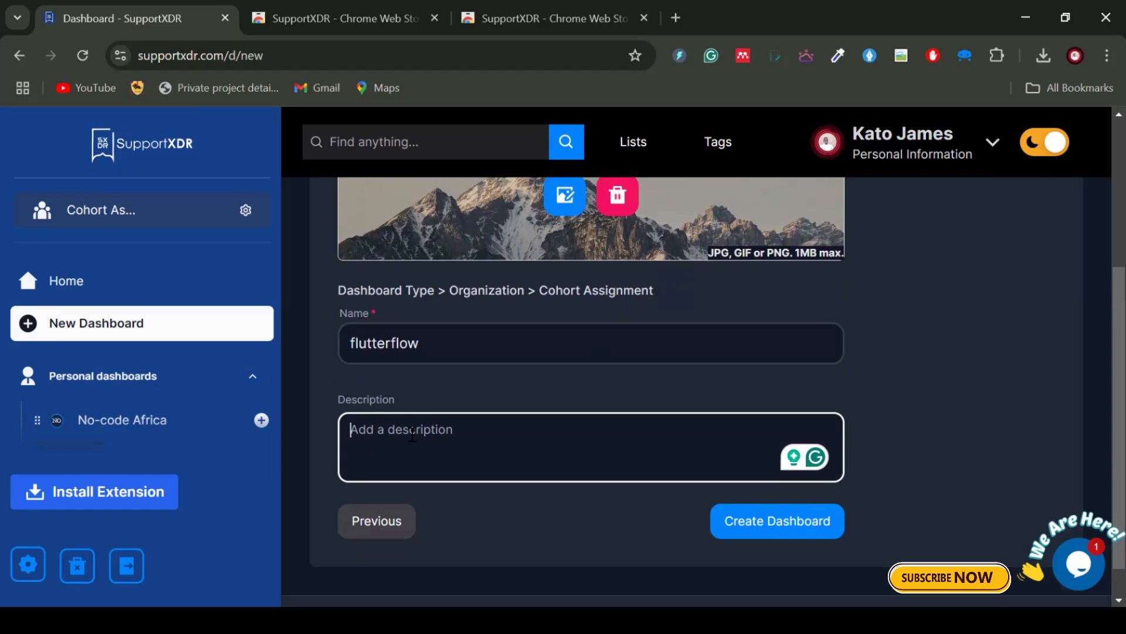
{"action": "left_click", "coordinate": [751, 530]}
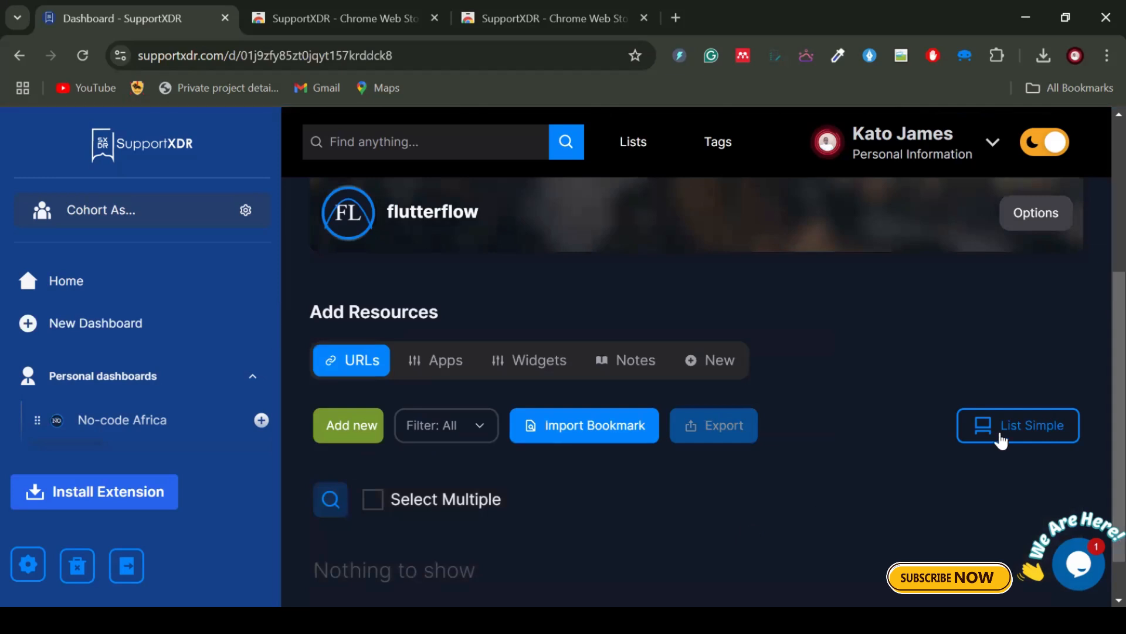
Look over the flutterflow dashboard page, open its sharing settings and show the share link options
{"action": "scroll", "coordinate": [1098, 281], "scroll_direction": "up", "scroll_amount": 4}
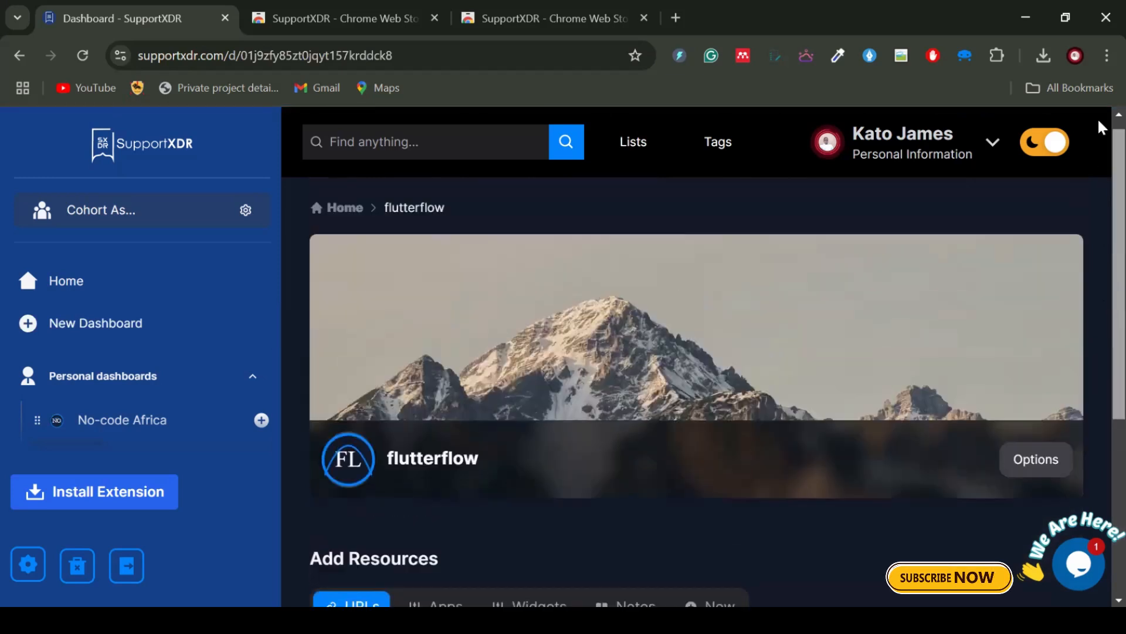
{"action": "scroll", "coordinate": [1099, 154], "scroll_direction": "down", "scroll_amount": 4}
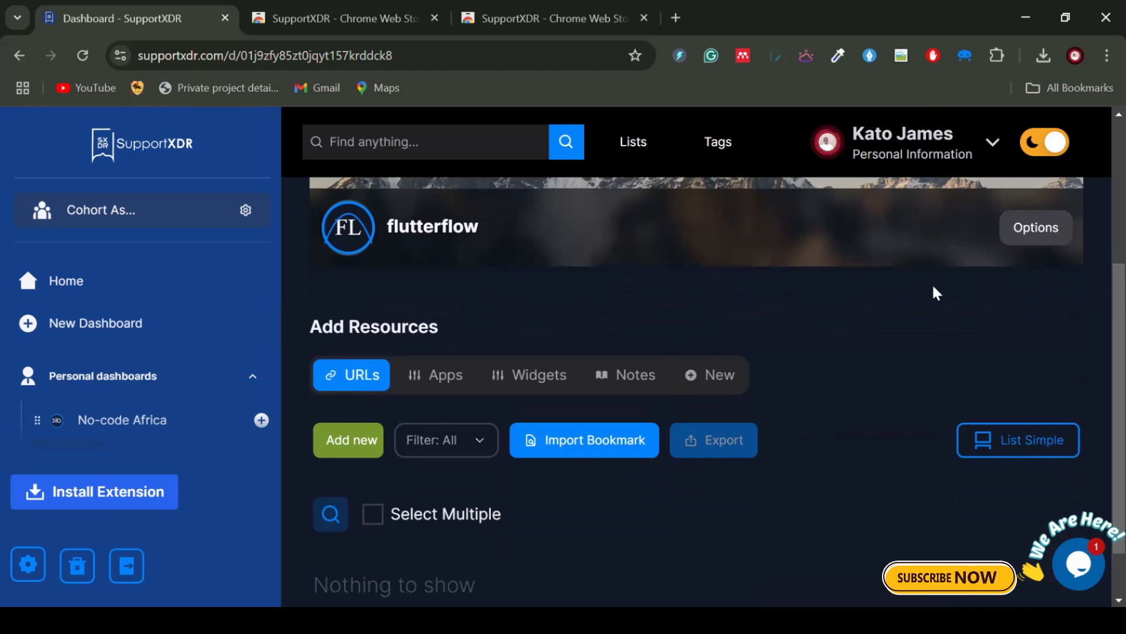
{"action": "left_click", "coordinate": [1035, 228]}
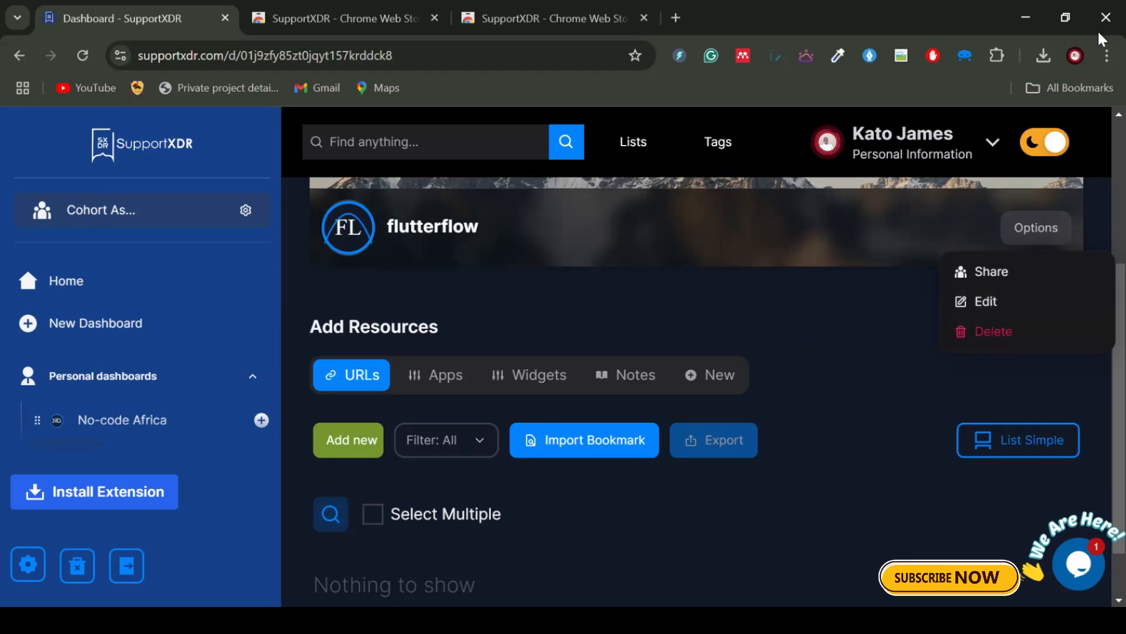
{"action": "left_click", "coordinate": [985, 276]}
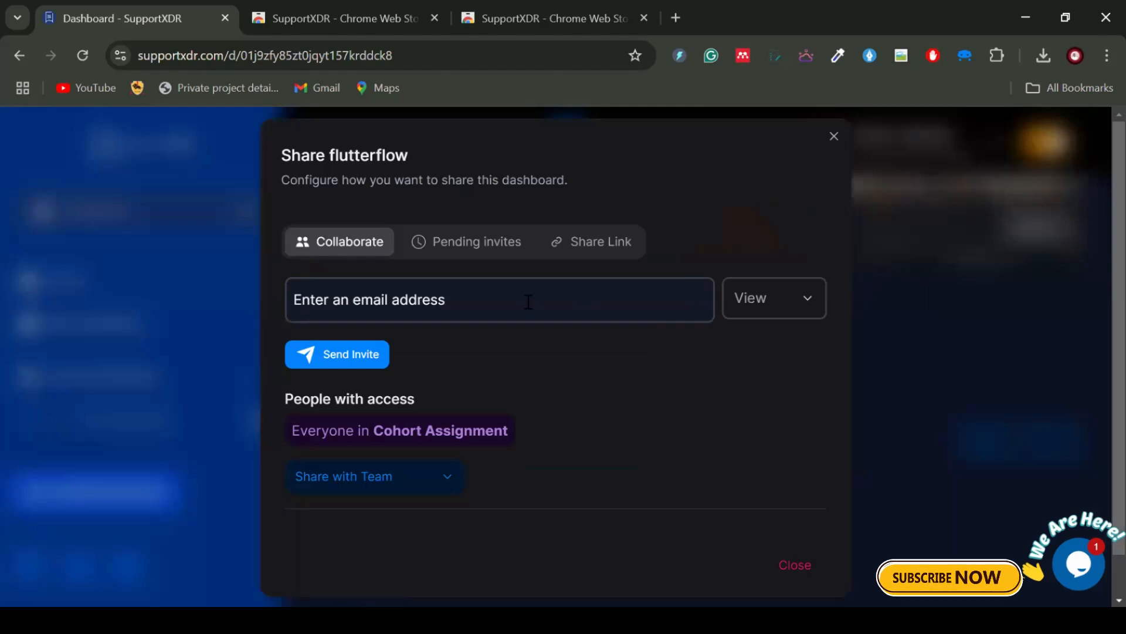
{"action": "left_click", "coordinate": [593, 246]}
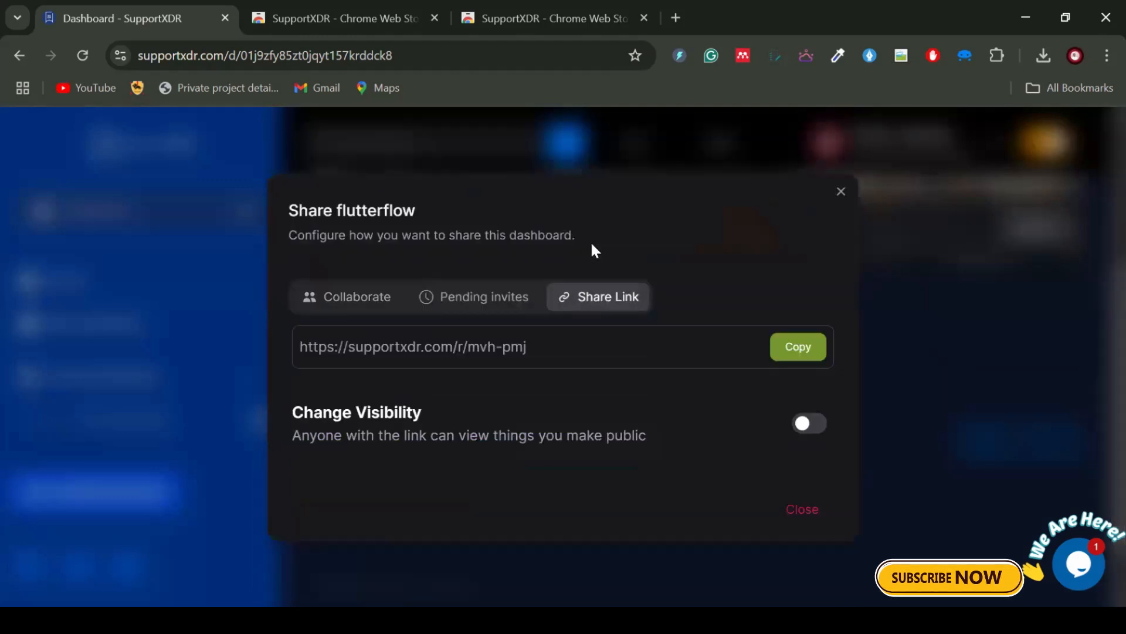
Toggle the flutterflow dashboard's public link visibility, leave its sharing settings and maximize the browser window
{"action": "left_click", "coordinate": [814, 425]}
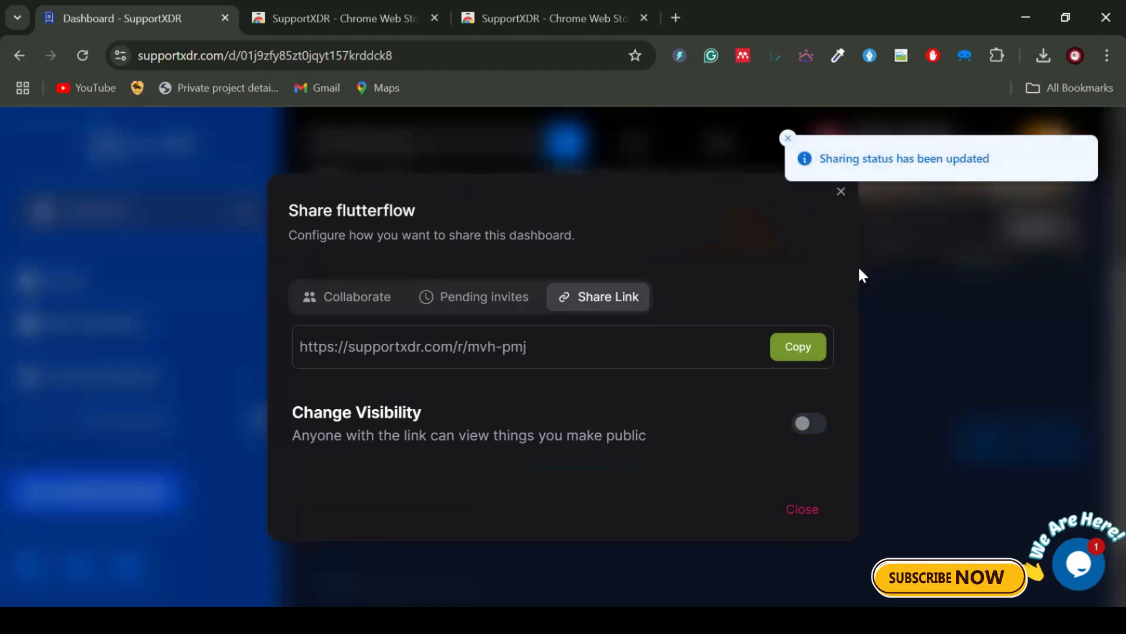
{"action": "left_click", "coordinate": [842, 193]}
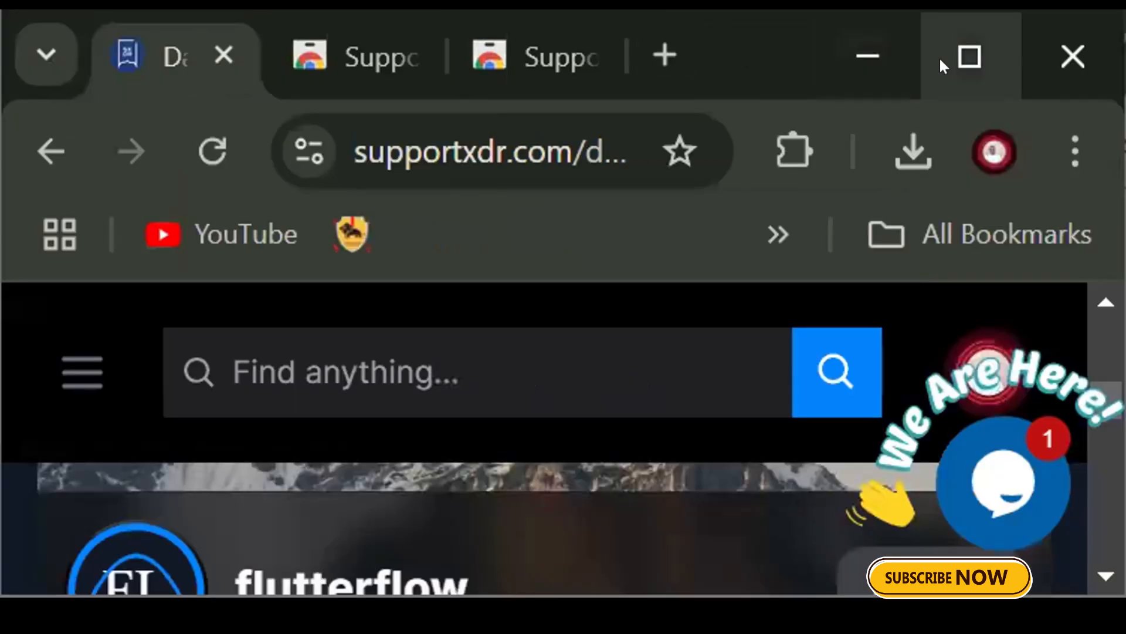
{"action": "left_click", "coordinate": [941, 56]}
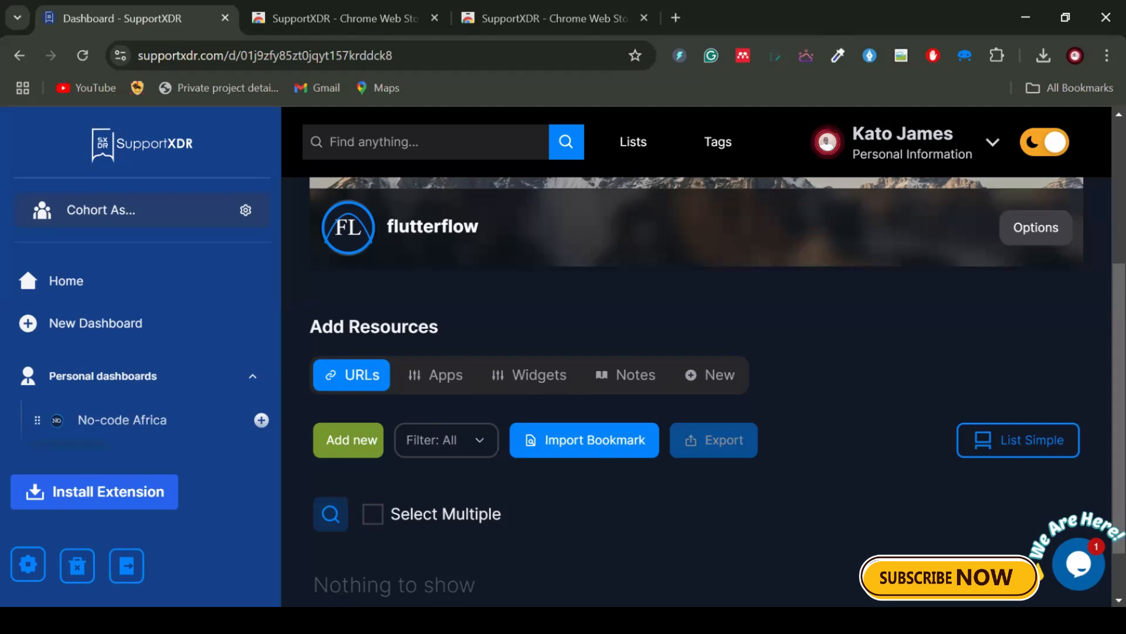
Open ChatGPT in a new browser tab beside the SupportXDR dashboard, using the saved chatgpt shortcut
{"action": "right_click", "coordinate": [70, 21]}
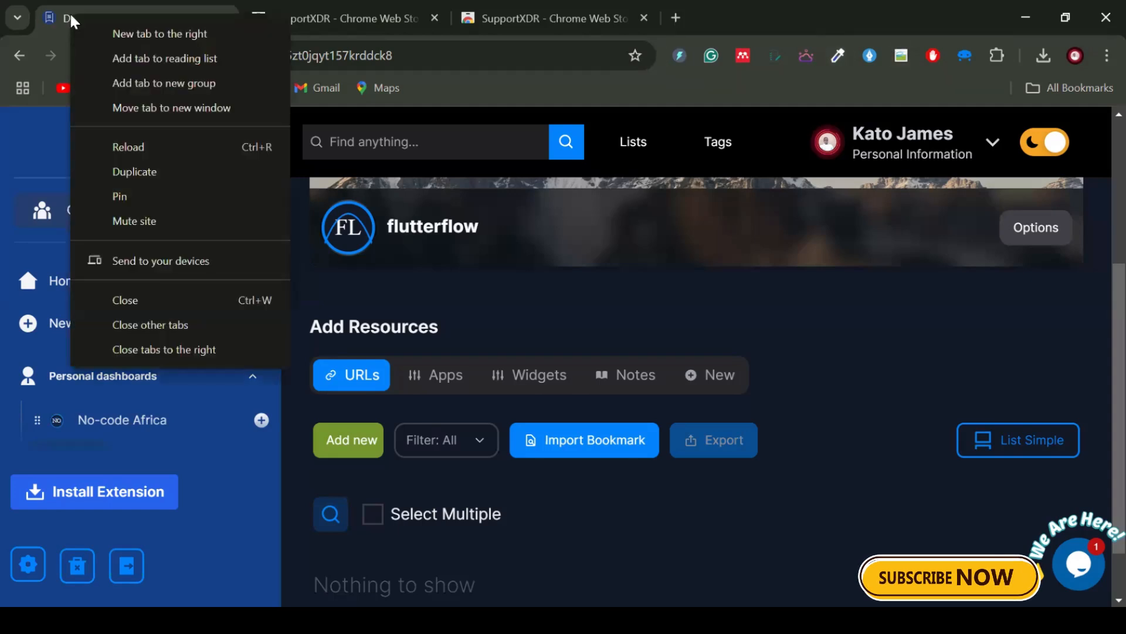
{"action": "left_click", "coordinate": [120, 34]}
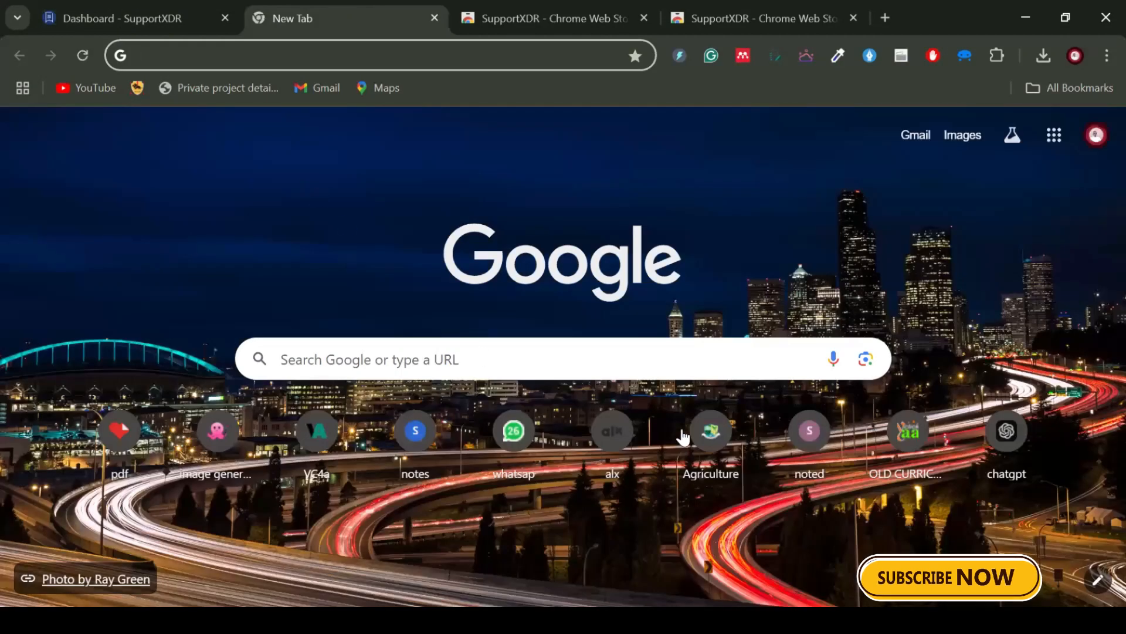
{"action": "left_click", "coordinate": [1007, 437]}
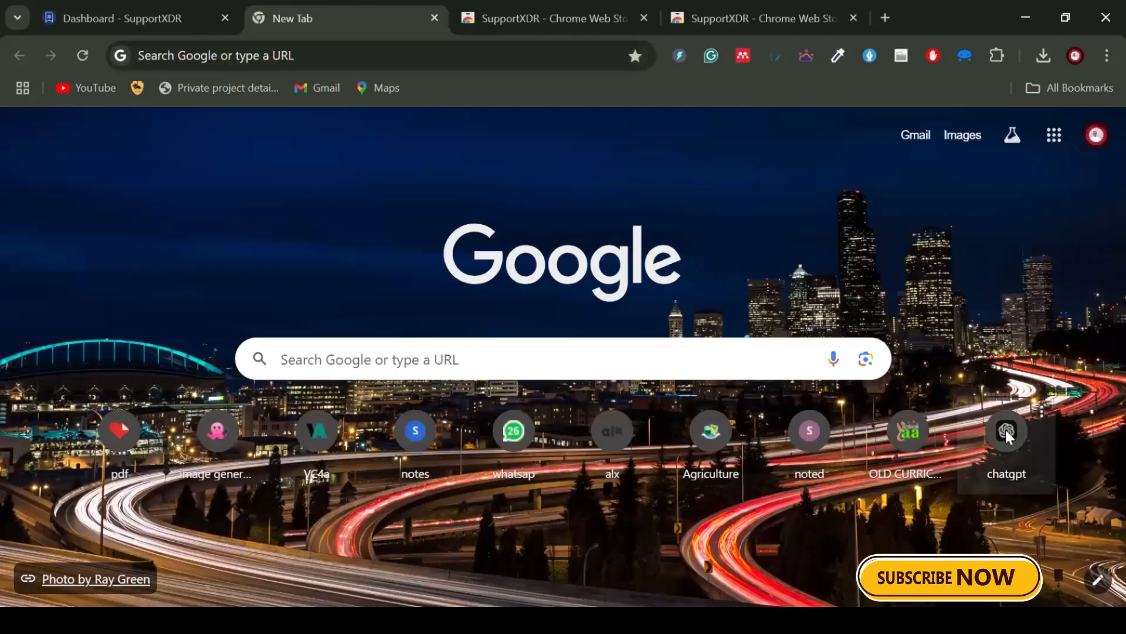
{"action": "left_click", "coordinate": [1006, 434]}
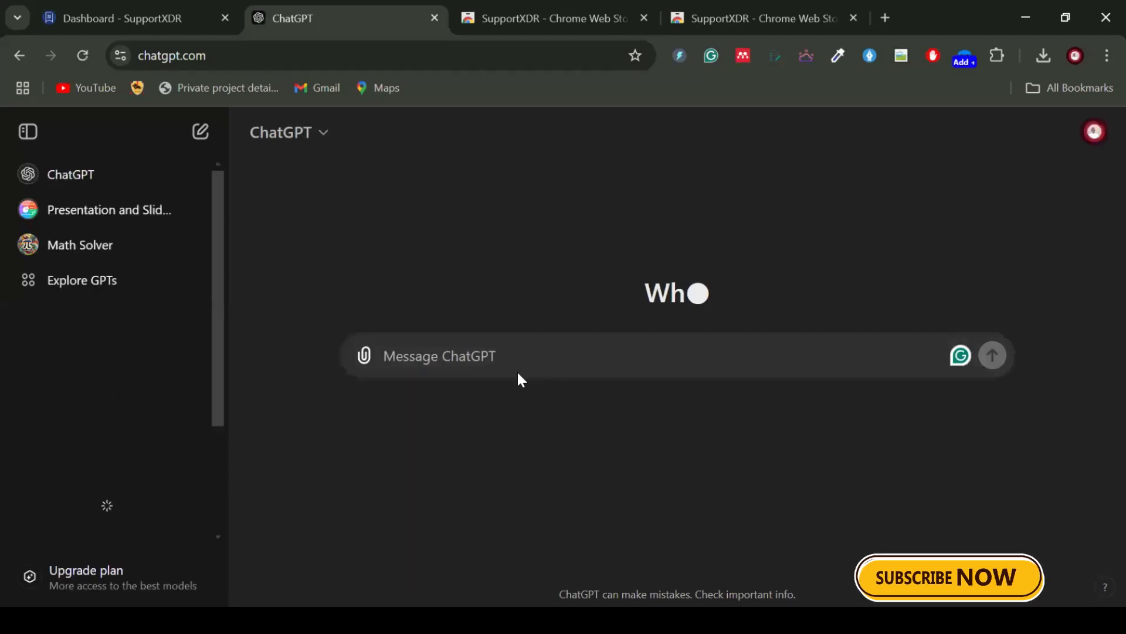
Ask ChatGPT to "list 30 website urls where i can learn flutterflow"
{"action": "type", "text": "list "}
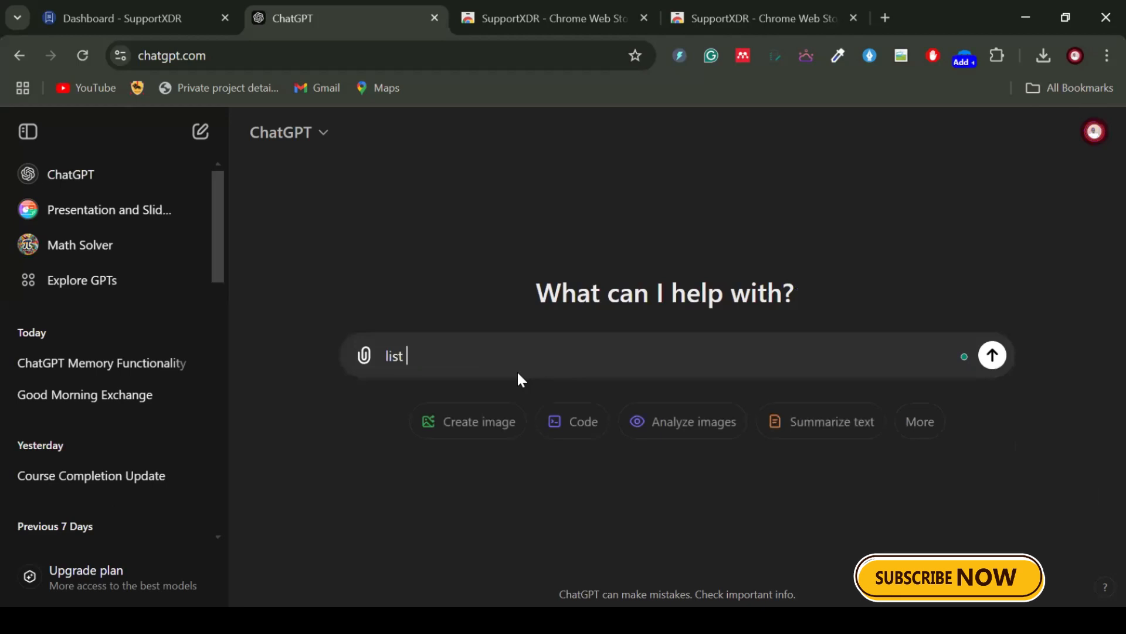
{"action": "type", "text": "30 u"}
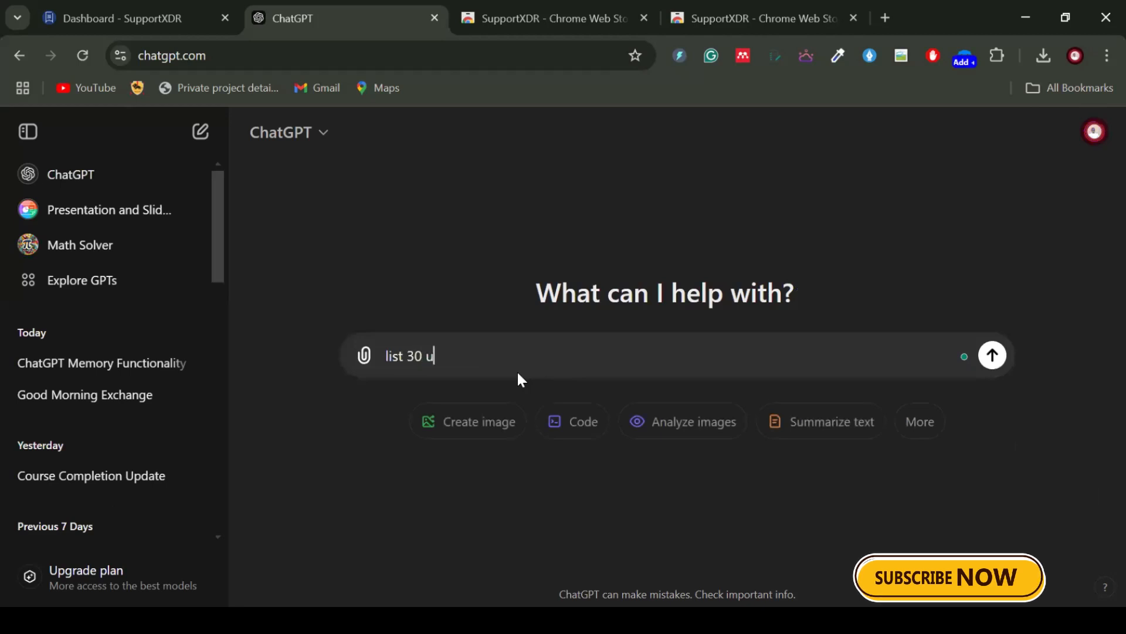
{"action": "key", "text": "BackSpace"}
{"action": "type", "text": "w"}
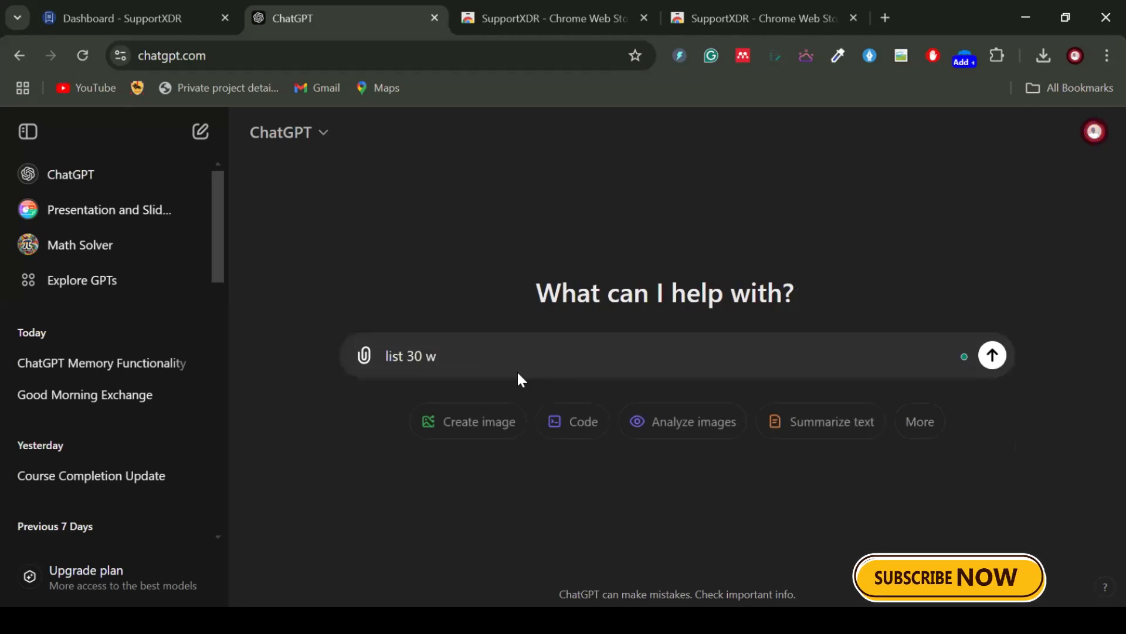
{"action": "type", "text": "ebsite"}
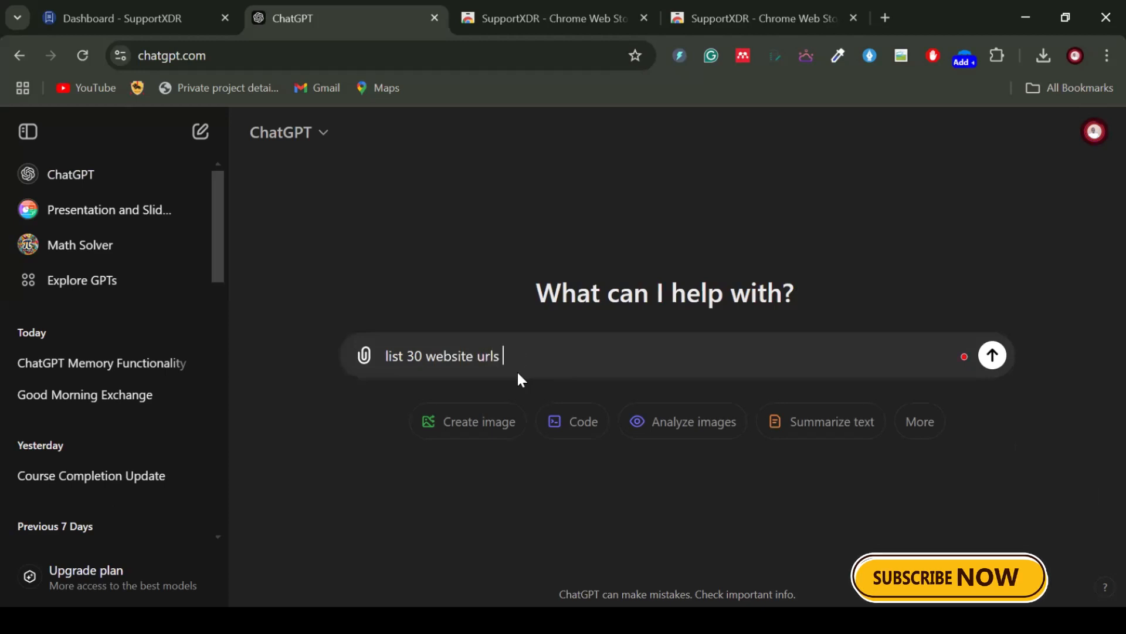
{"action": "type", "text": "urls where i "}
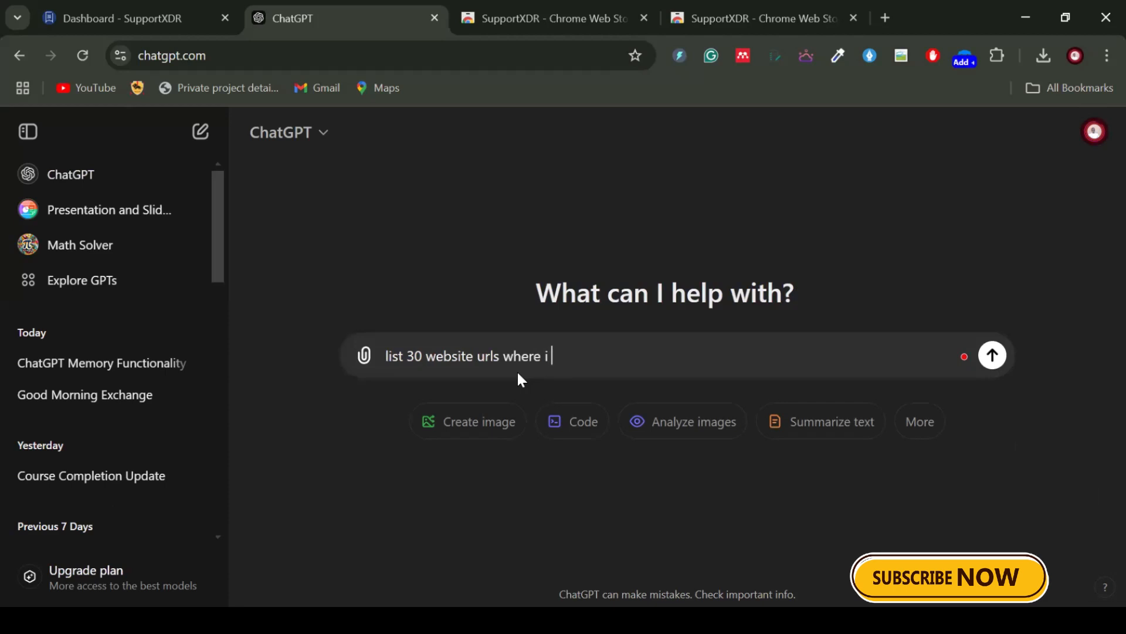
{"action": "type", "text": "can lea"}
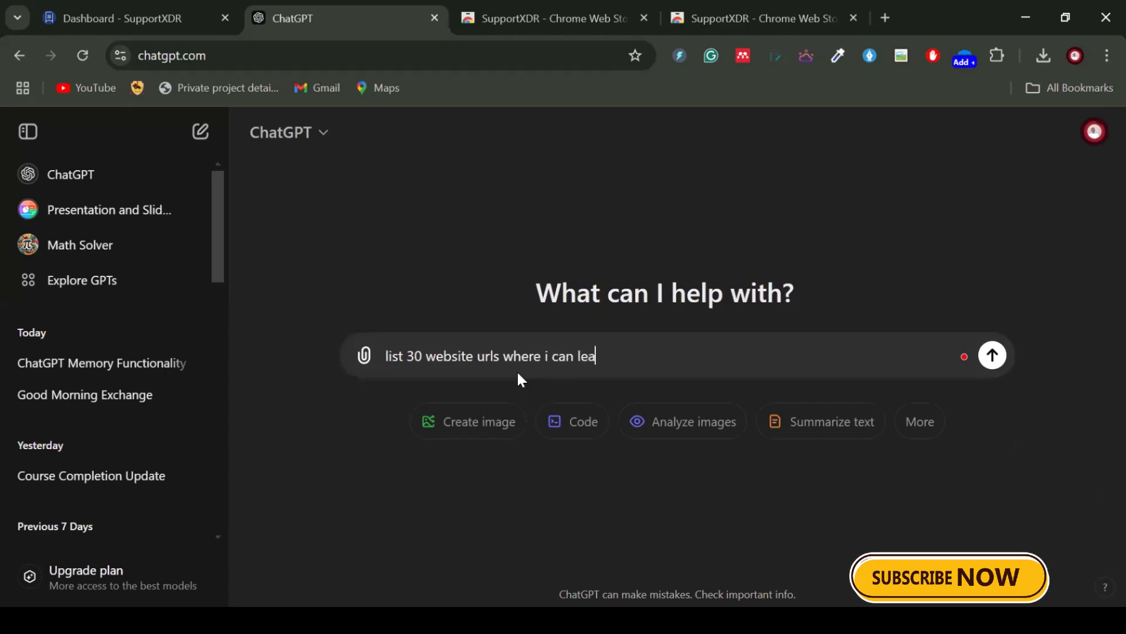
{"action": "type", "text": "rn flu"}
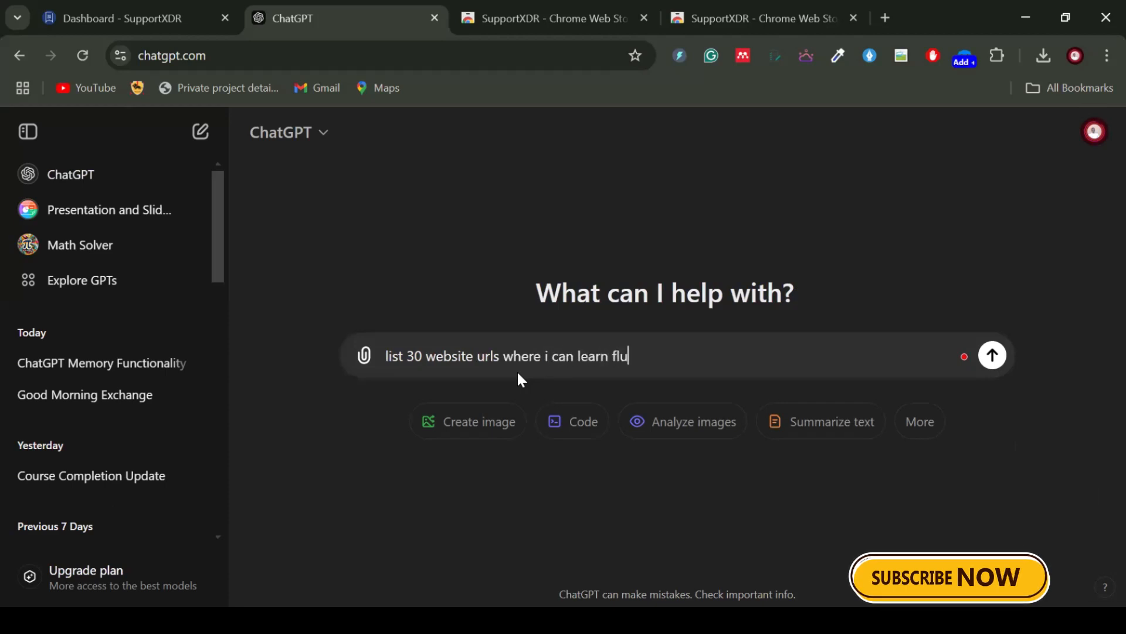
{"action": "type", "text": "tterflow"}
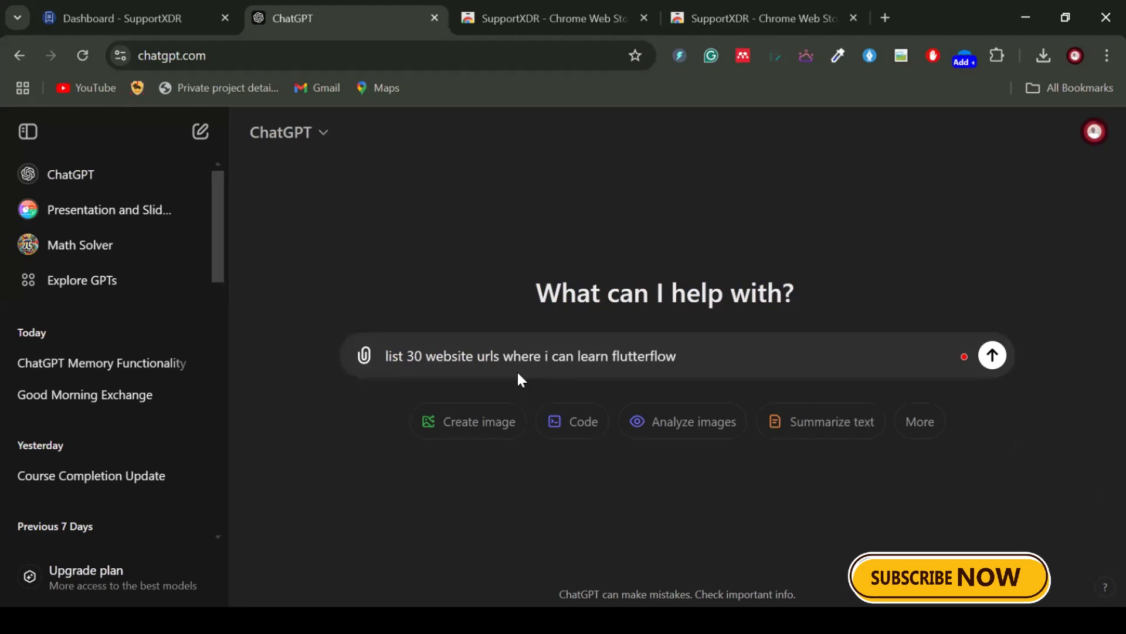
{"action": "key", "text": "Return"}
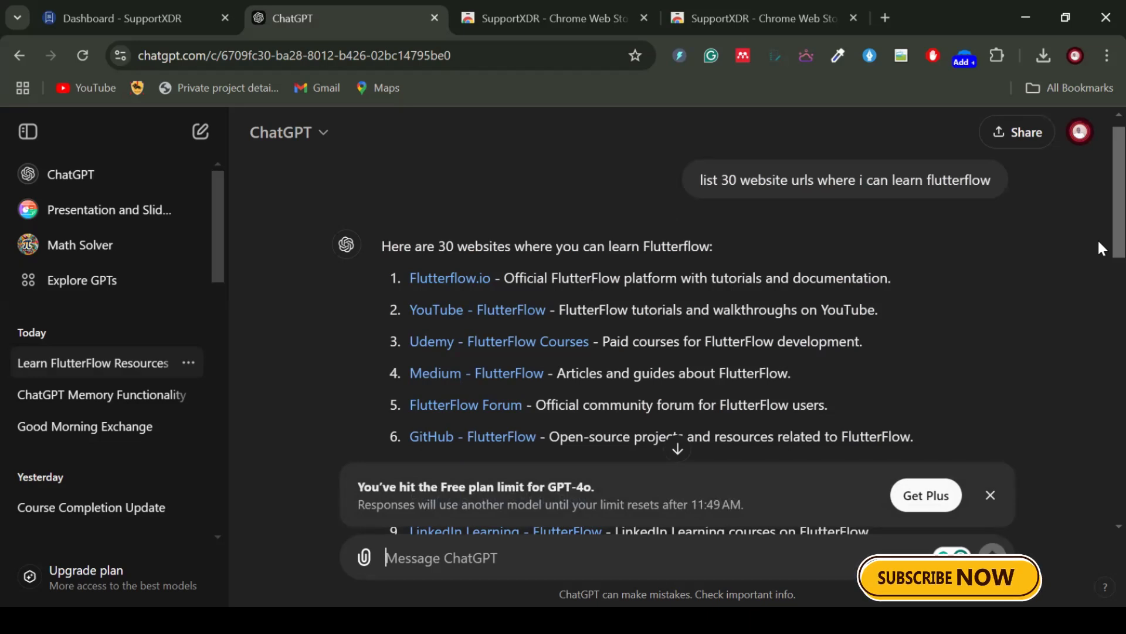
Dismiss the plan limit notice and open the Flutterflow.io and YouTube - FlutterFlow links from the answer in new tabs
{"action": "left_click", "coordinate": [991, 496]}
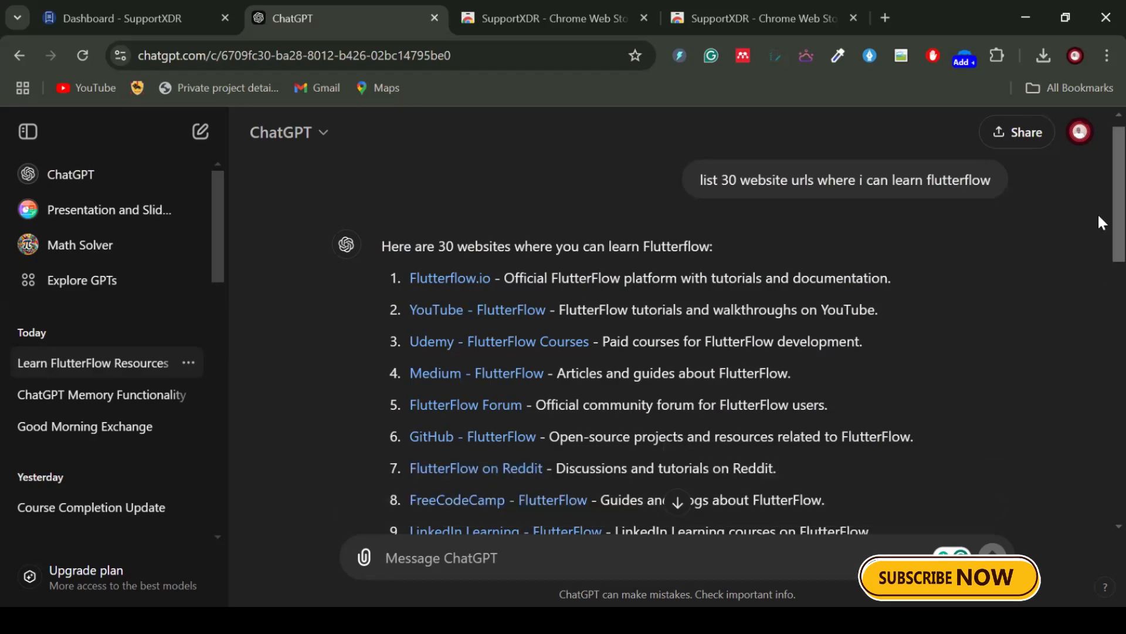
{"action": "mouse_move", "coordinate": [1099, 216]}
{"action": "left_mouse_down"}
{"action": "mouse_move", "coordinate": [1099, 369]}
{"action": "mouse_move", "coordinate": [1101, 235]}
{"action": "left_mouse_up"}
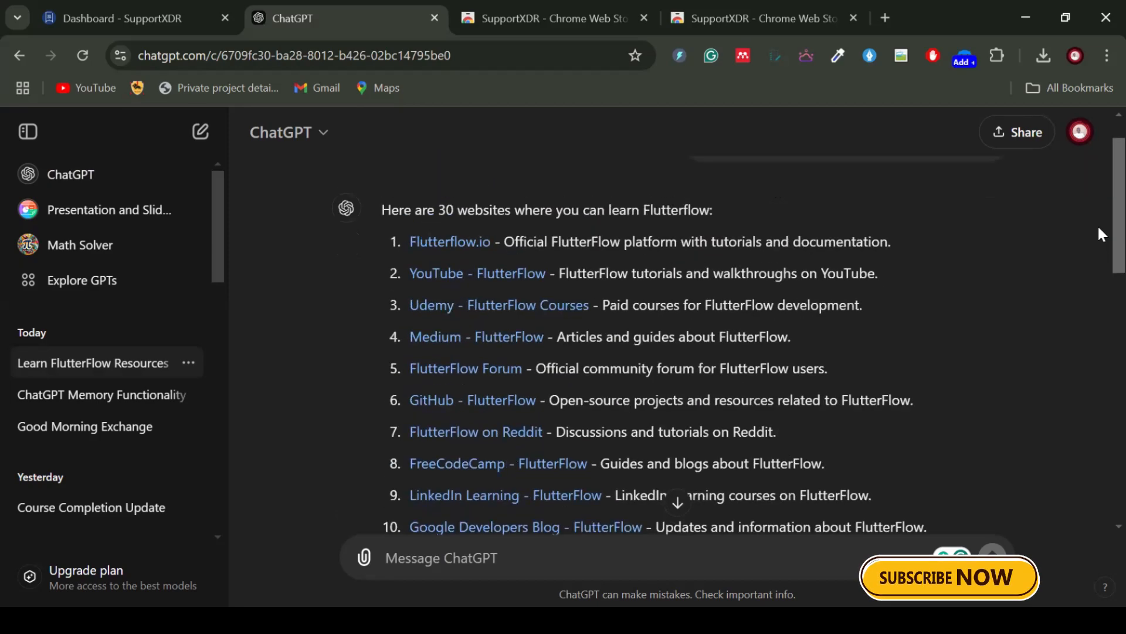
{"action": "right_click", "coordinate": [456, 242]}
{"action": "left_click", "coordinate": [493, 254]}
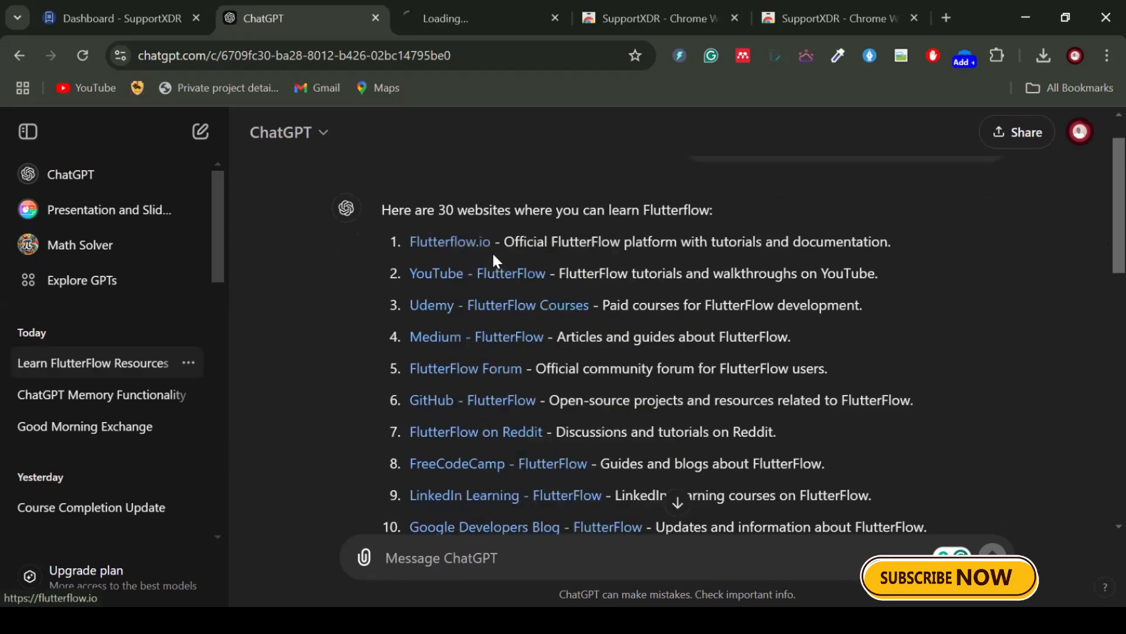
{"action": "right_click", "coordinate": [460, 279]}
{"action": "left_click", "coordinate": [494, 291]}
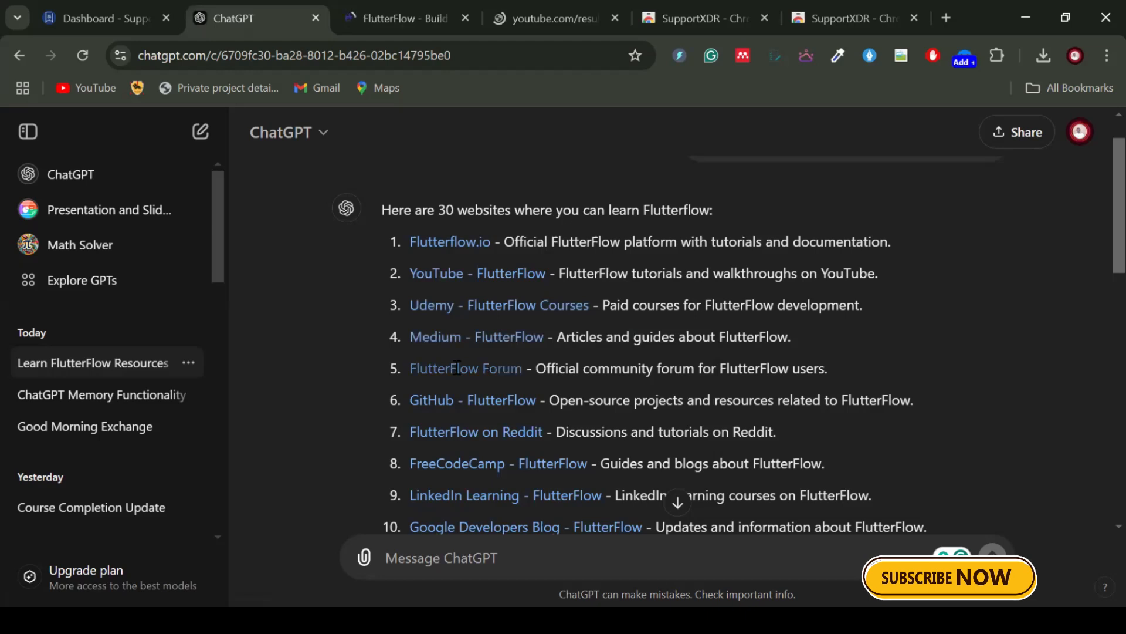
Open the GitHub - FlutterFlow, FlutterFlow on Reddit and LinkedIn Learning - FlutterFlow links in new tabs
{"action": "right_click", "coordinate": [452, 400]}
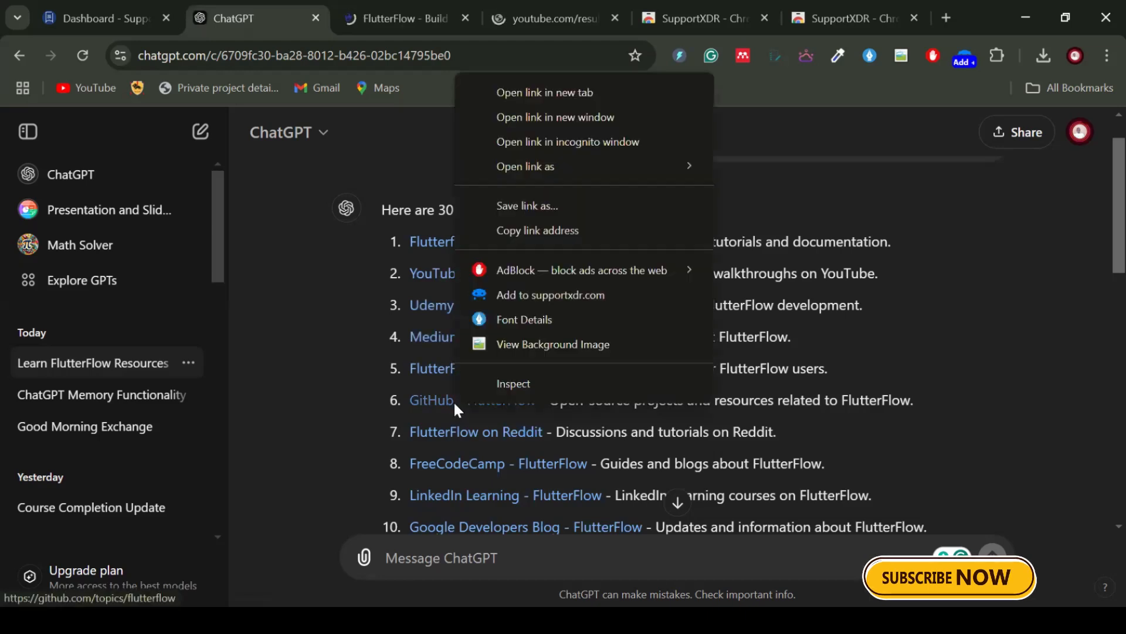
{"action": "left_click", "coordinate": [533, 94]}
{"action": "right_click", "coordinate": [442, 430]}
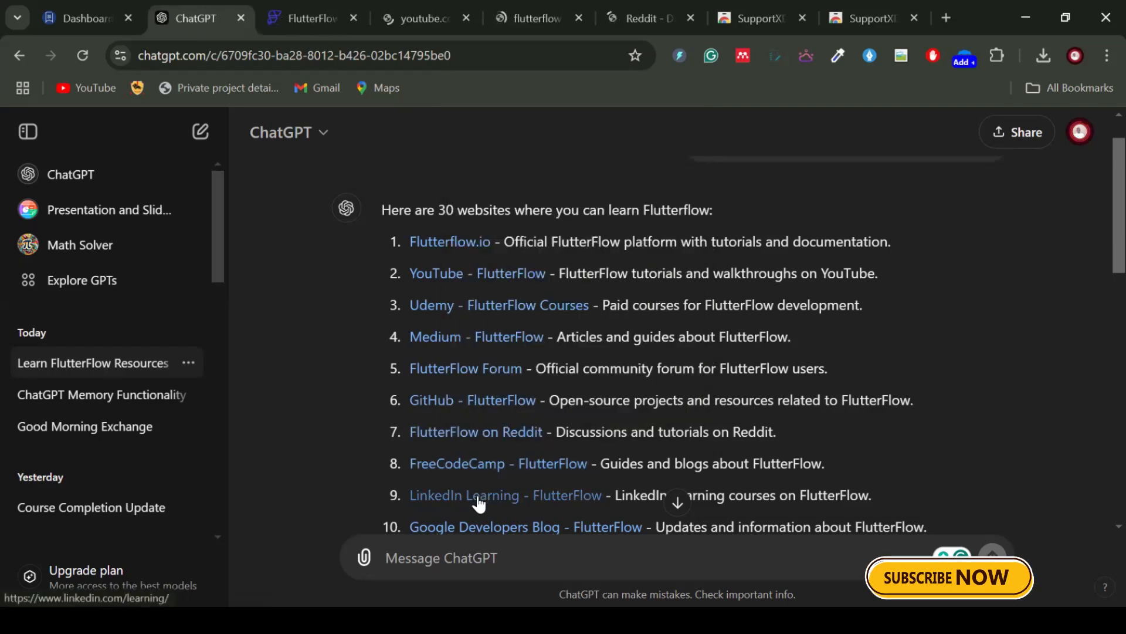
{"action": "right_click", "coordinate": [515, 495]}
{"action": "left_click", "coordinate": [577, 183]}
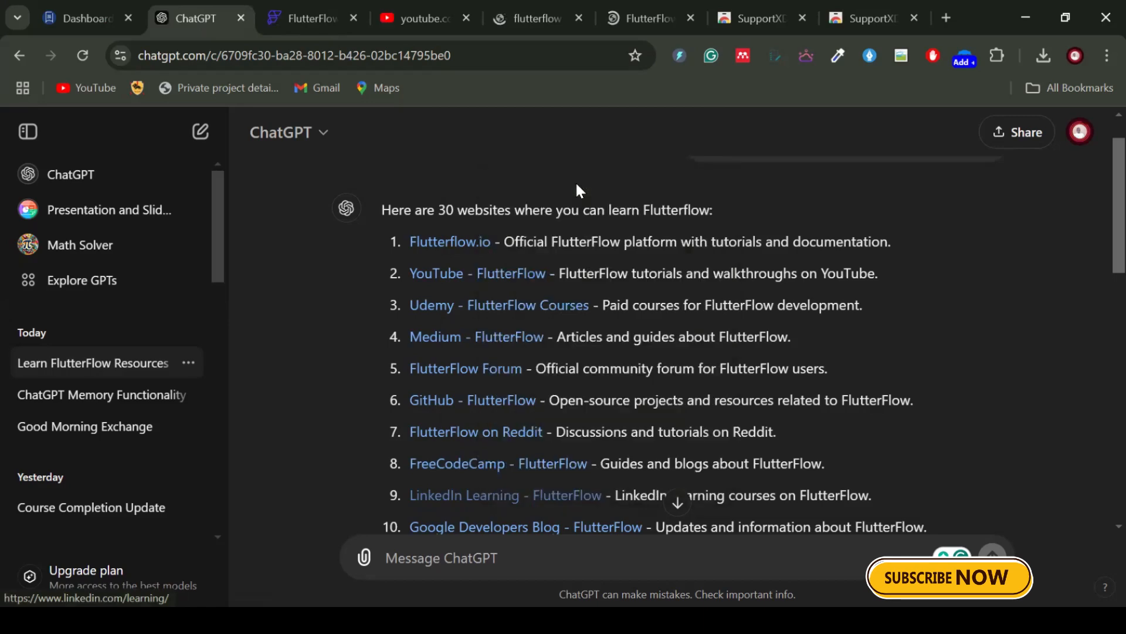
Open the LinkedIn Learning link once more and the Google Developers Blog - FlutterFlow link in new tabs
{"action": "scroll", "coordinate": [1098, 240], "scroll_direction": "down", "scroll_amount": 3}
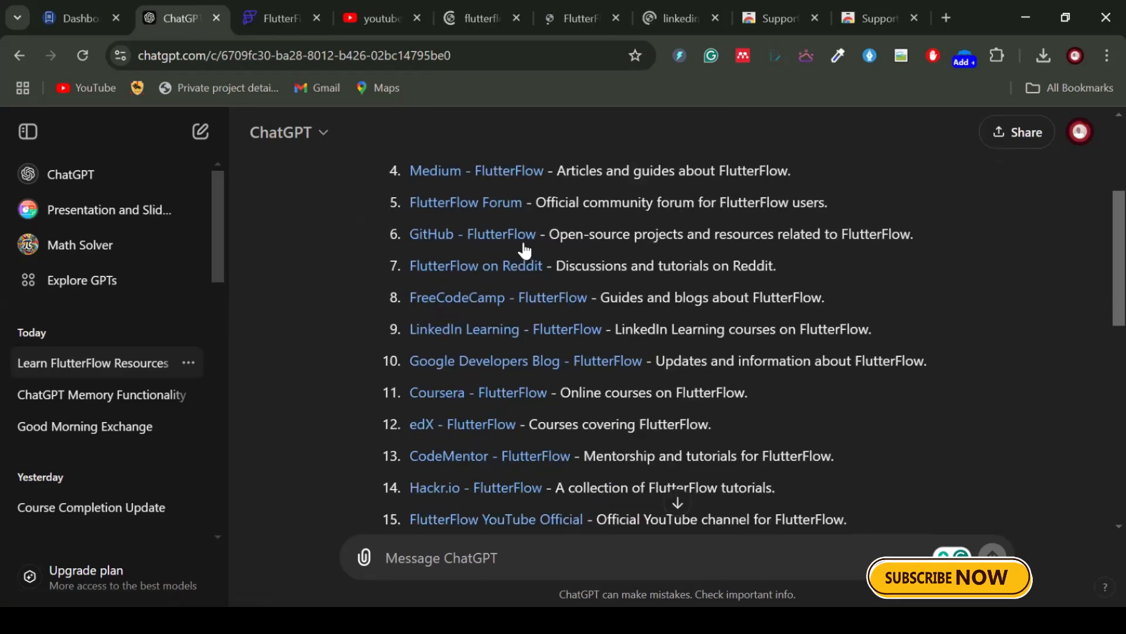
{"action": "right_click", "coordinate": [445, 339]}
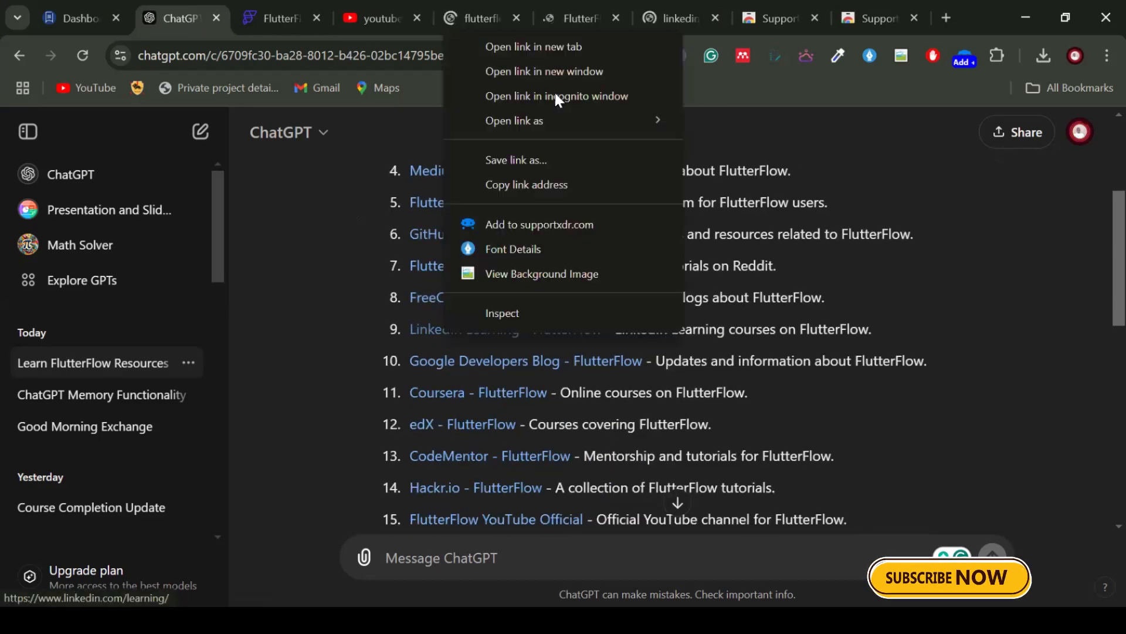
{"action": "left_click", "coordinate": [535, 47]}
{"action": "right_click", "coordinate": [429, 333]}
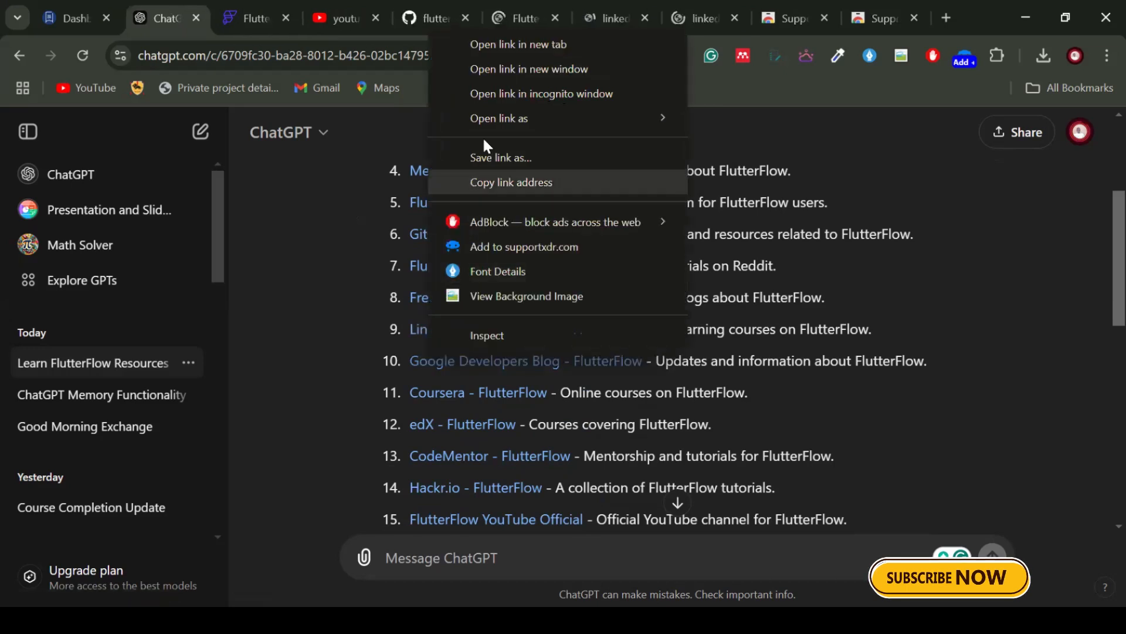
{"action": "left_click", "coordinate": [484, 46]}
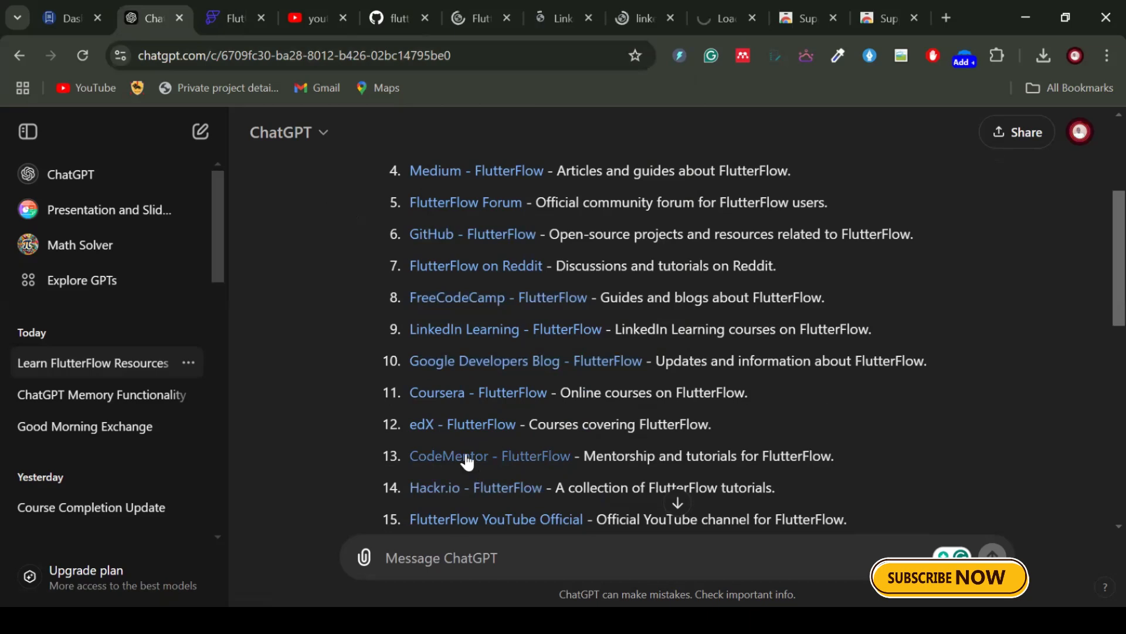
Open the CodeMentor - FlutterFlow link twice, each in its own new tab
{"action": "right_click", "coordinate": [497, 163]}
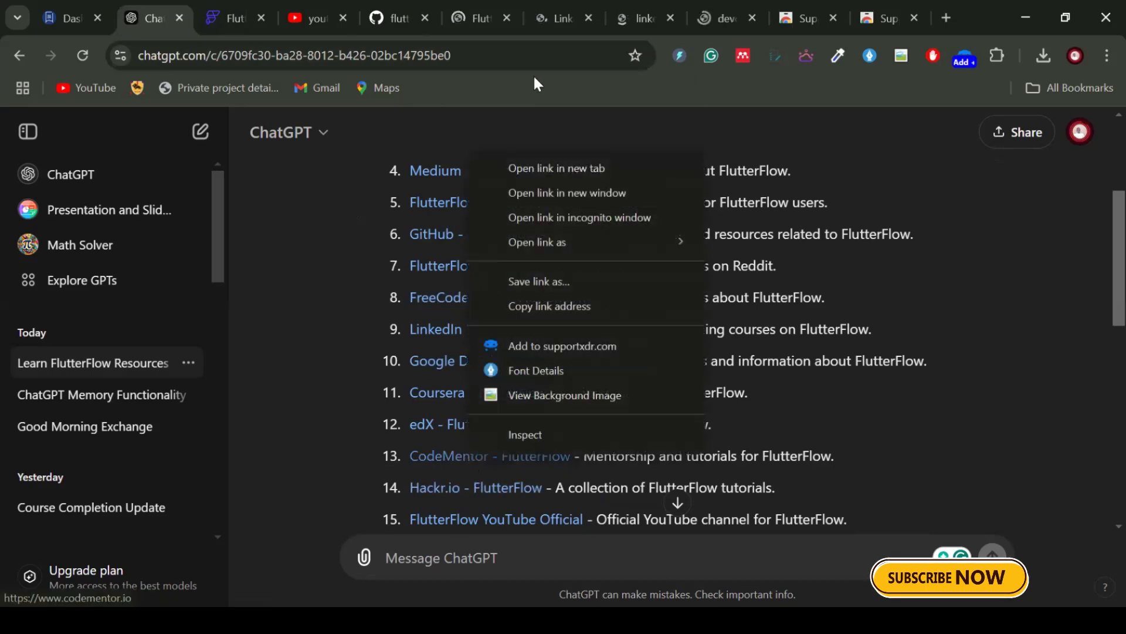
{"action": "left_click", "coordinate": [520, 167]}
{"action": "right_click", "coordinate": [478, 457]}
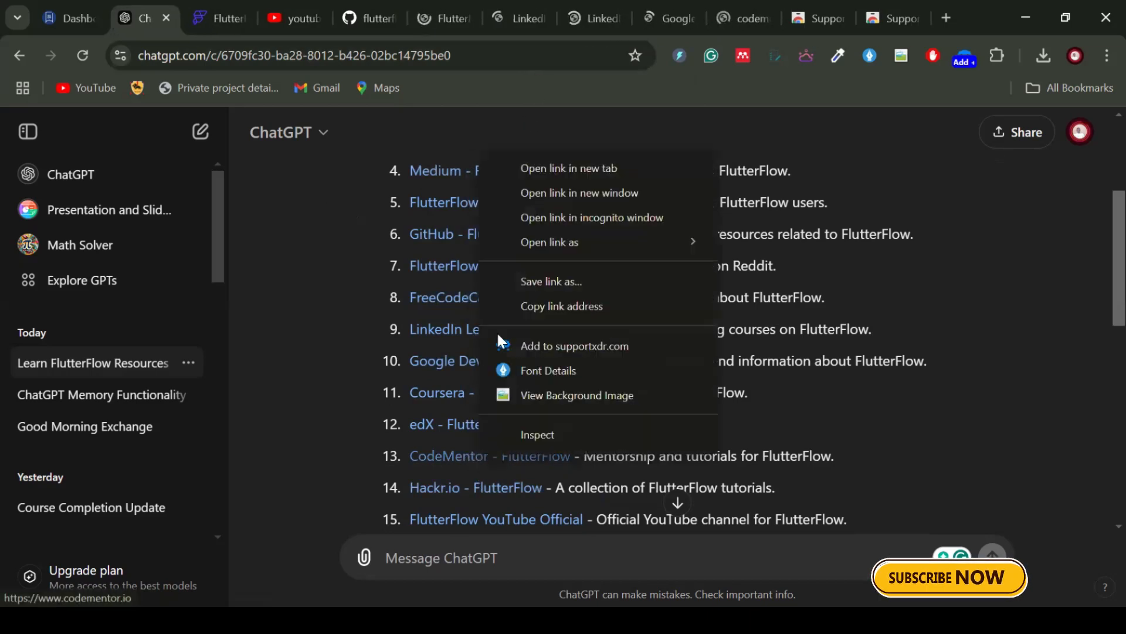
{"action": "left_click", "coordinate": [547, 165]}
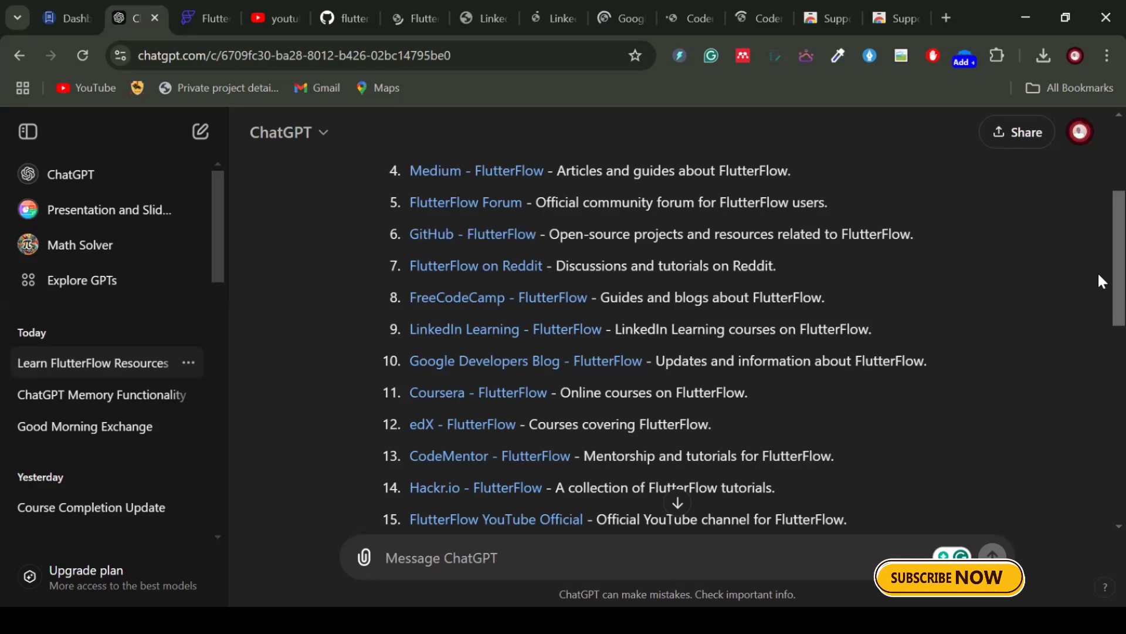
Open the edX - FlutterFlow and FlutterFlow YouTube Official links in new tabs
{"action": "scroll", "coordinate": [1097, 258], "scroll_direction": "down", "scroll_amount": 2}
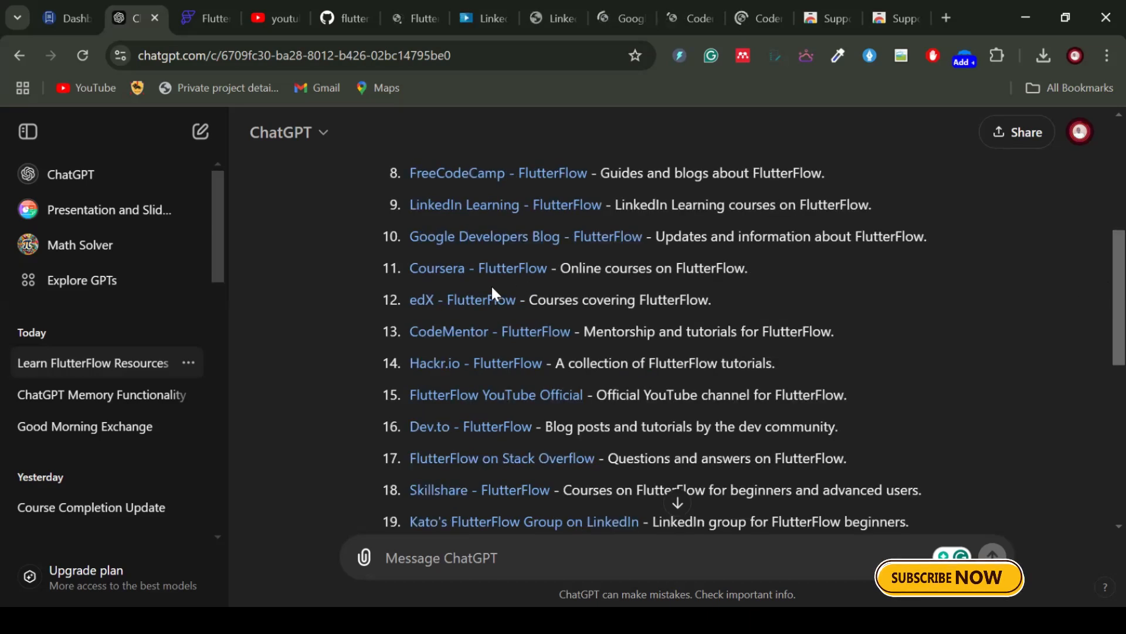
{"action": "right_click", "coordinate": [486, 301]}
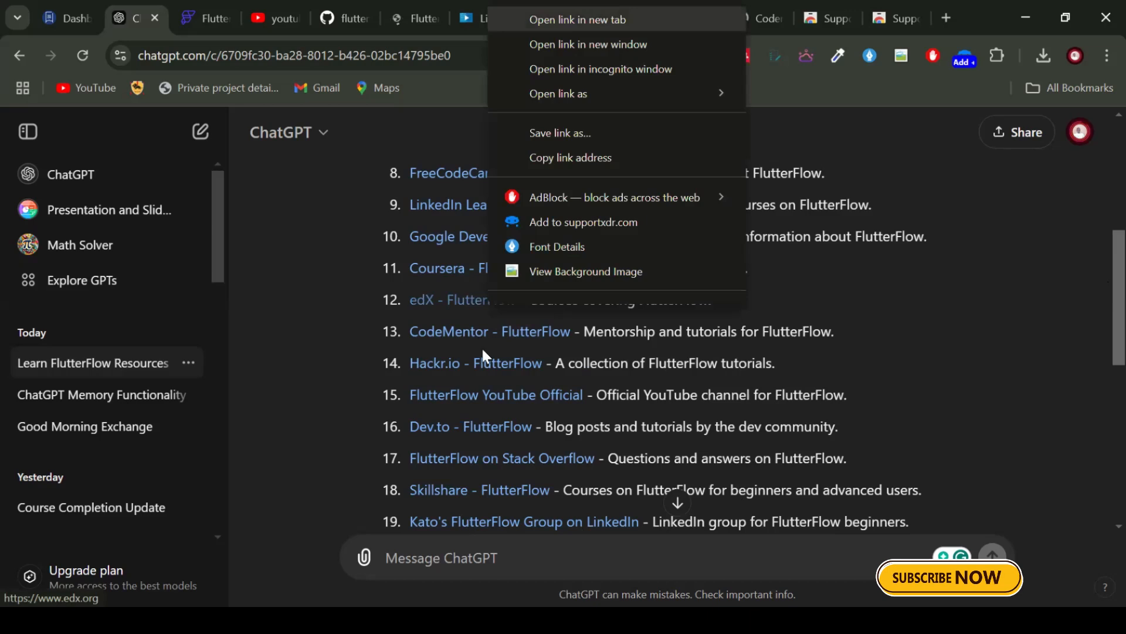
{"action": "right_click", "coordinate": [481, 396]}
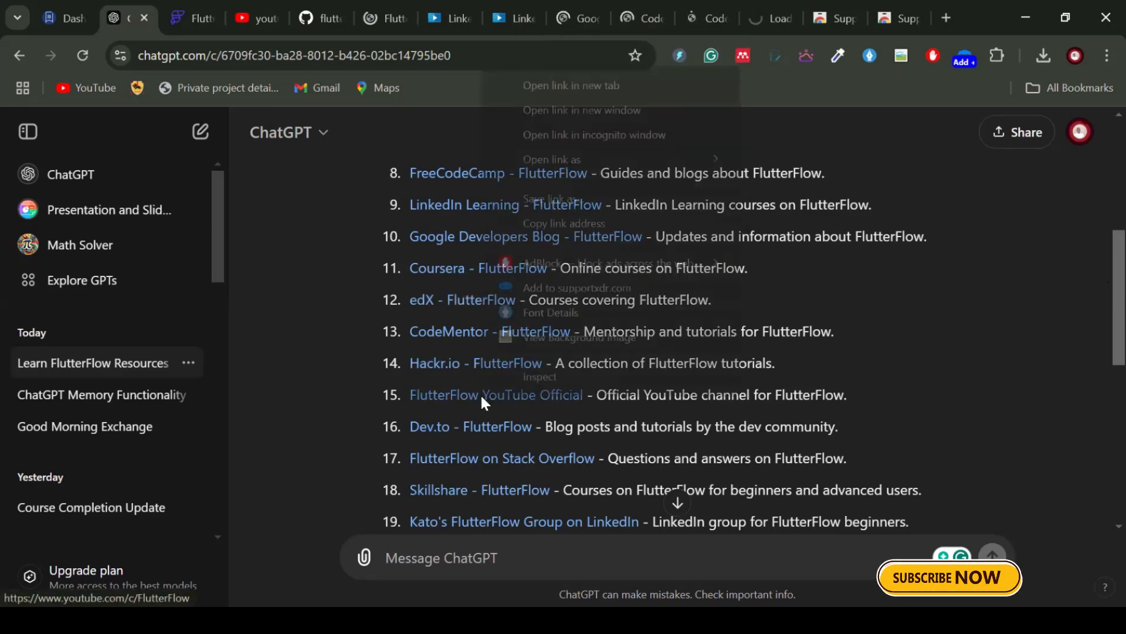
{"action": "left_click", "coordinate": [550, 89]}
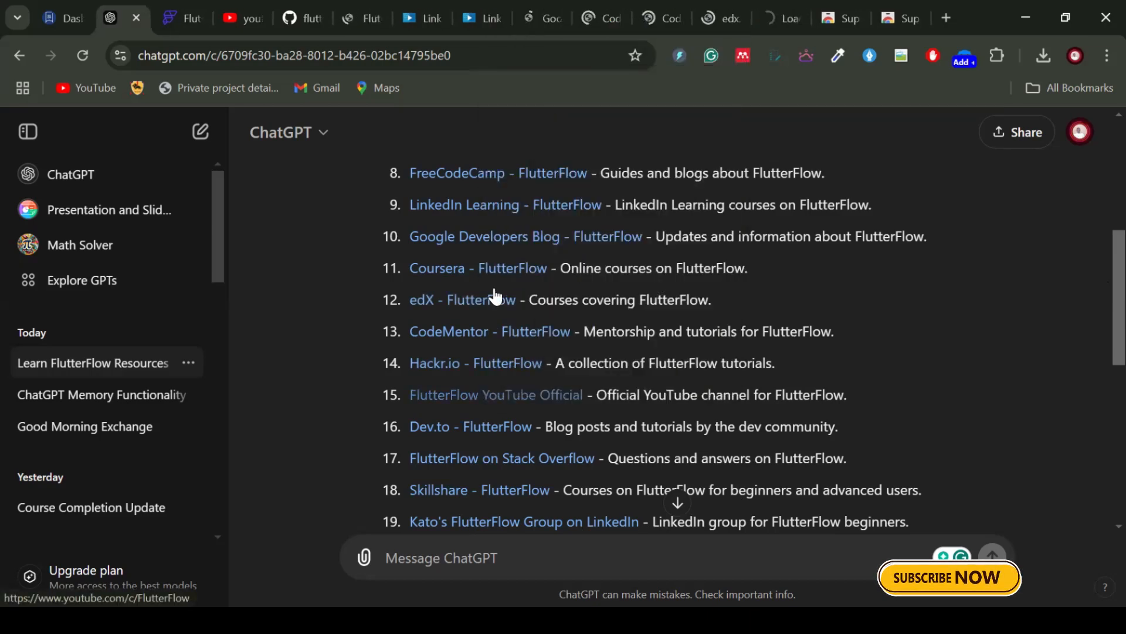
Open the FlutterFlow on Stack Overflow and Skillshare - FlutterFlow links in new tabs
{"action": "right_click", "coordinate": [455, 458]}
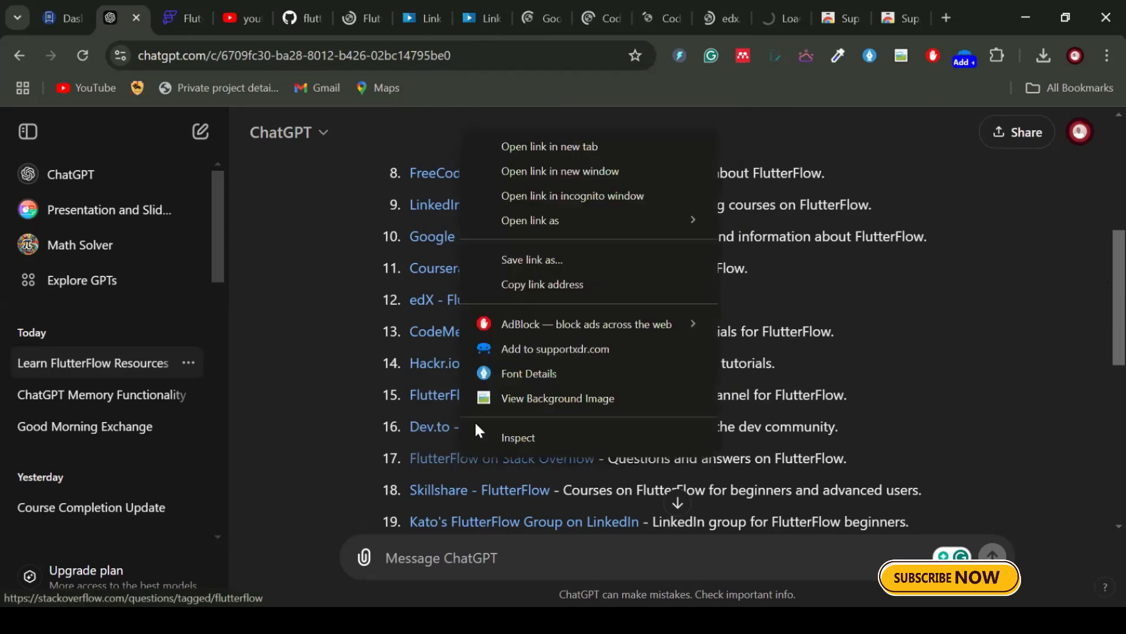
{"action": "left_click", "coordinate": [563, 145]}
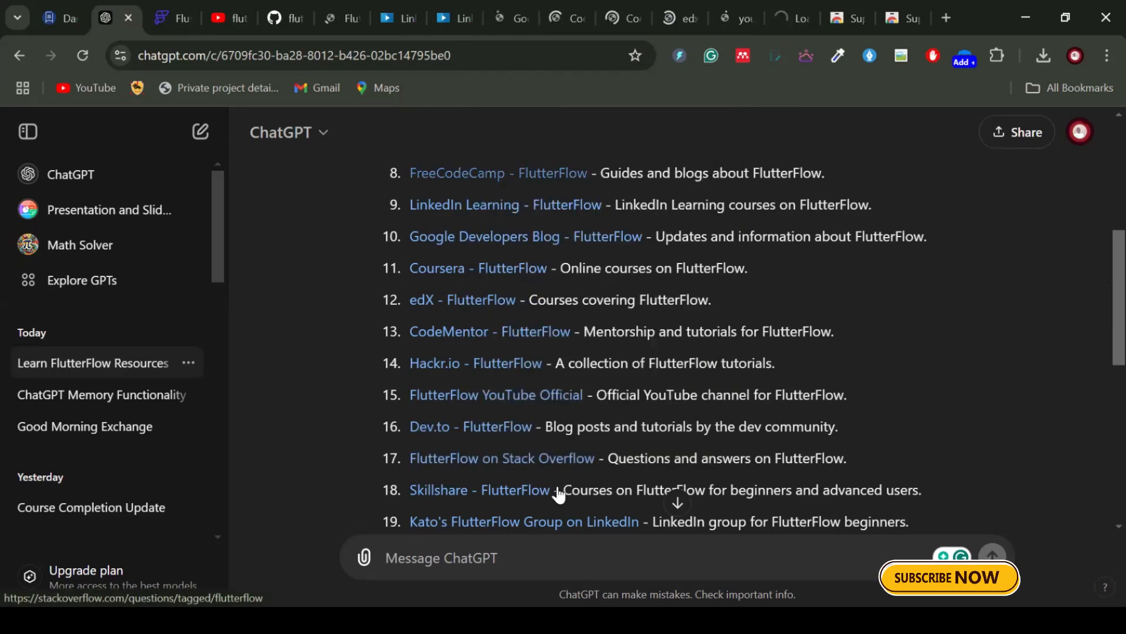
{"action": "right_click", "coordinate": [496, 493]}
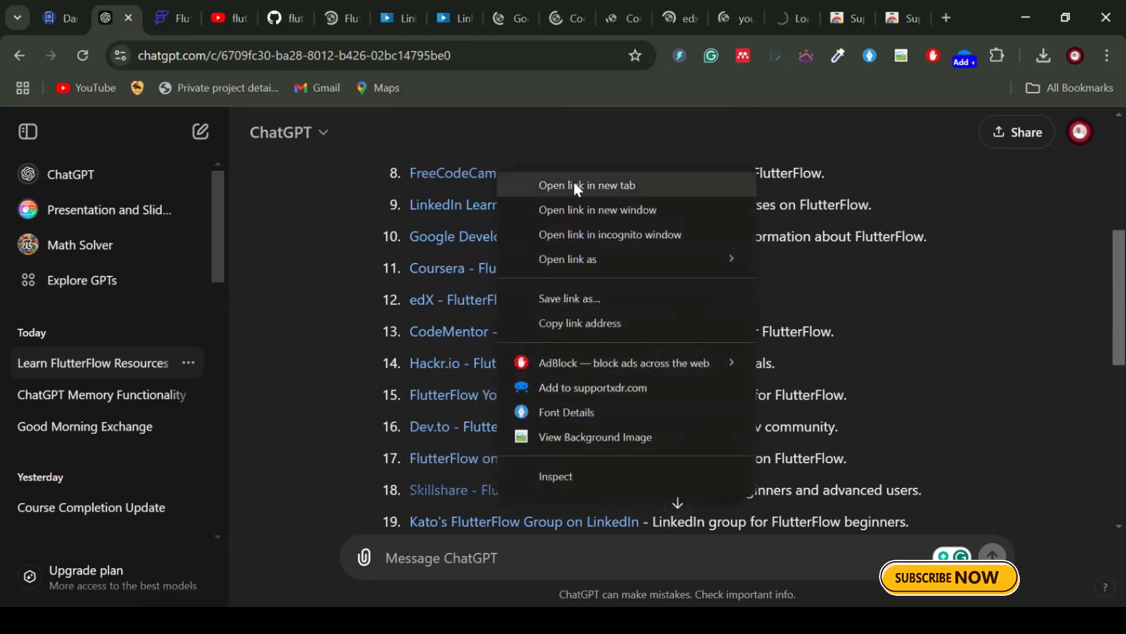
{"action": "left_click", "coordinate": [575, 186]}
Open the FlutterFlow group on LinkedIn (item 19) and Educative - FlutterFlow links in new tabs
{"action": "scroll", "coordinate": [1097, 352], "scroll_direction": "down", "scroll_amount": 3}
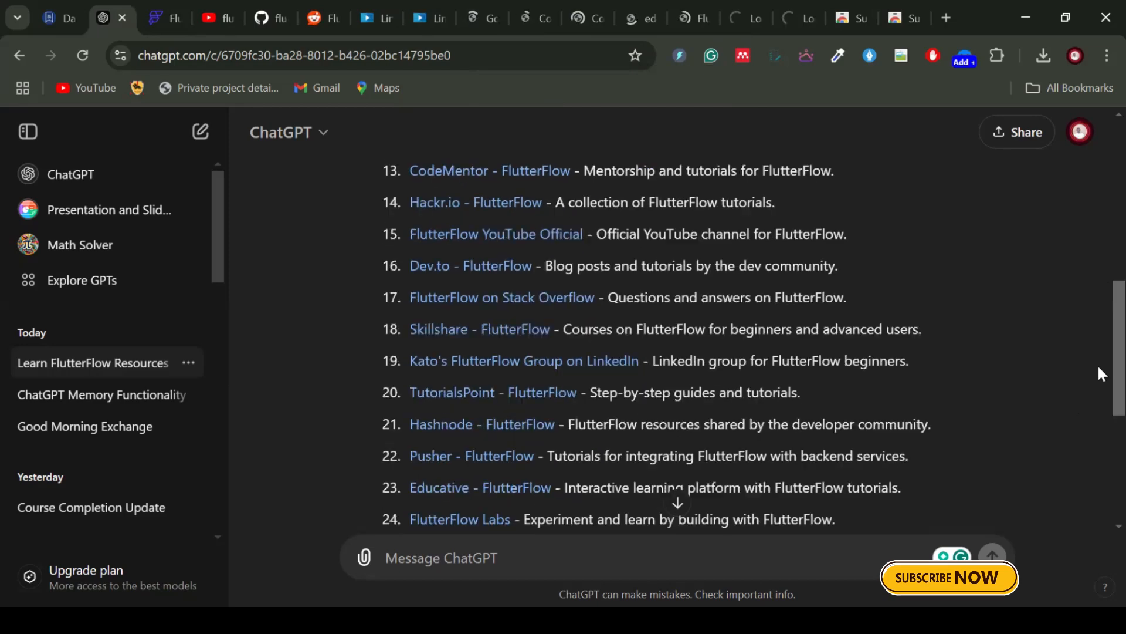
{"action": "right_click", "coordinate": [493, 375]}
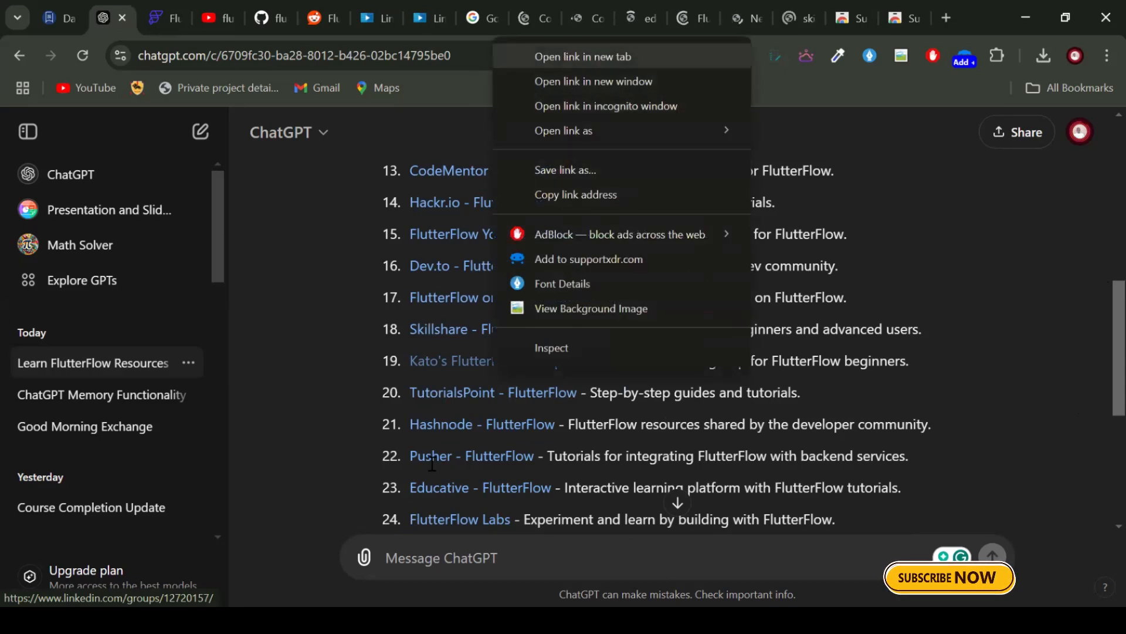
{"action": "left_click", "coordinate": [441, 491]}
{"action": "right_click", "coordinate": [442, 490]}
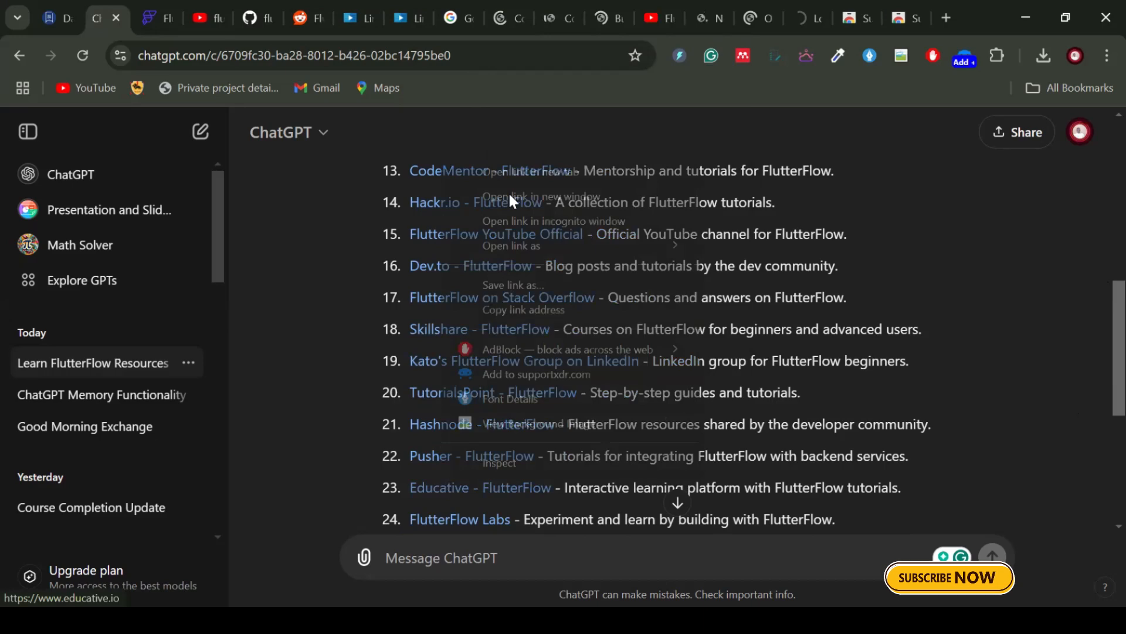
{"action": "left_click", "coordinate": [508, 169]}
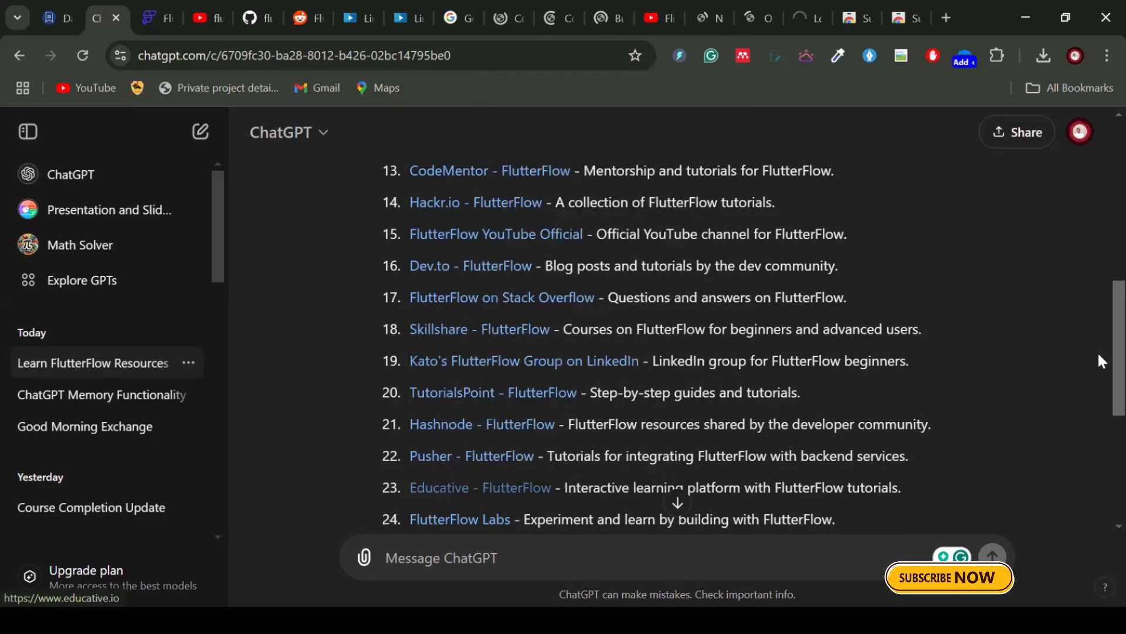
Open the Educative - FlutterFlow link once more in a new tab
{"action": "scroll", "coordinate": [502, 373], "scroll_direction": "down", "scroll_amount": 2}
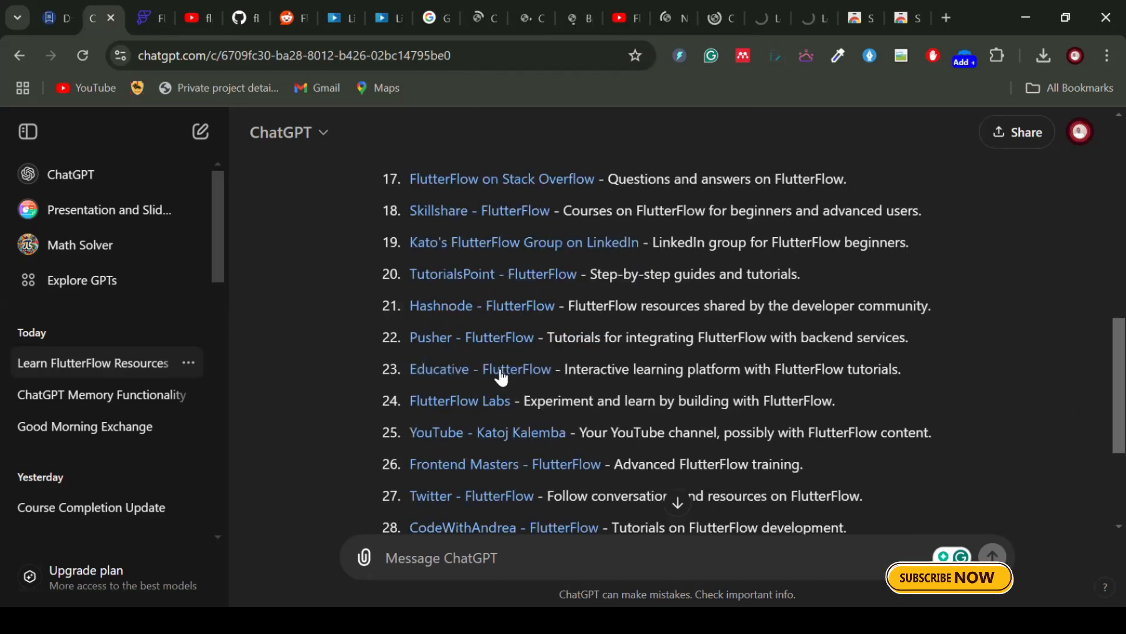
{"action": "right_click", "coordinate": [607, 62]}
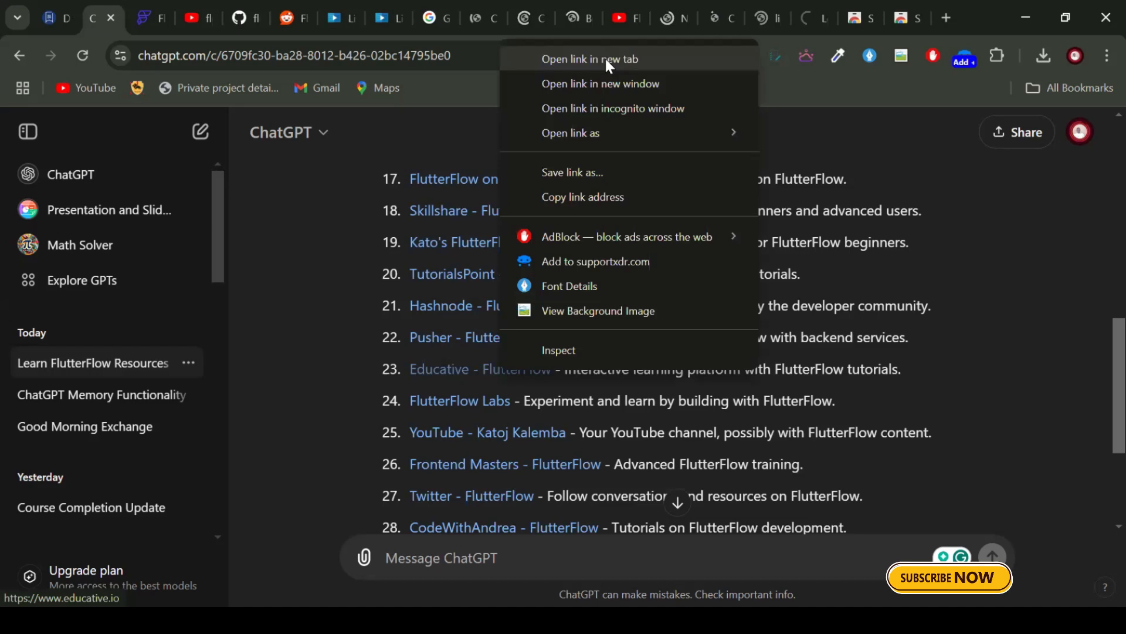
{"action": "left_click", "coordinate": [605, 59]}
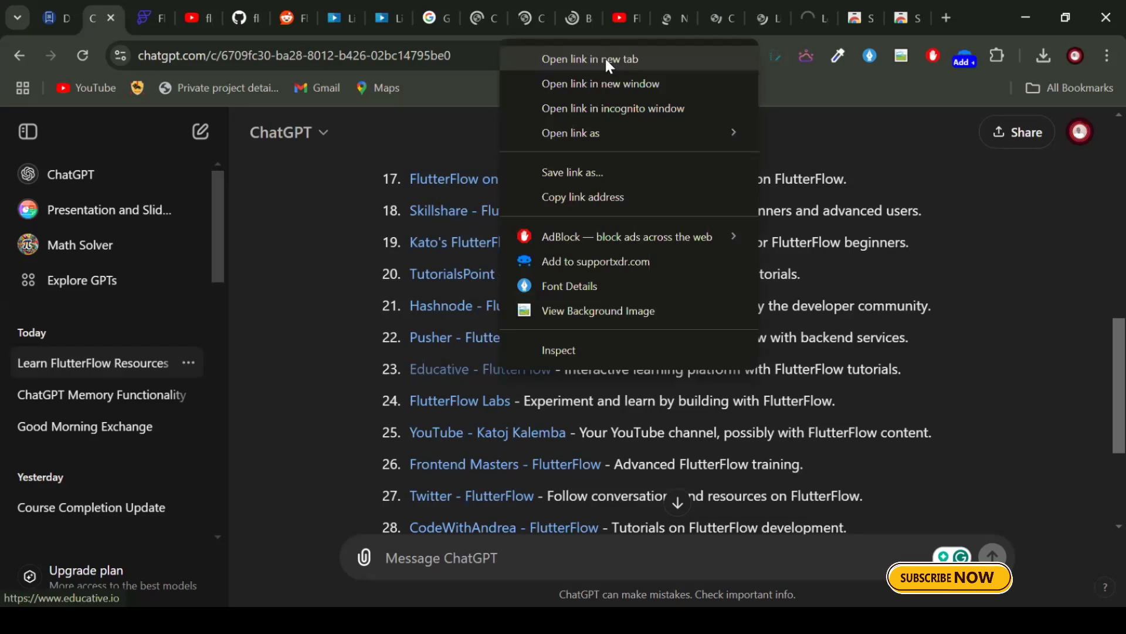
Open the Frontend Masters - FlutterFlow, Twitter - FlutterFlow and Loom - FlutterFlow links in new tabs
{"action": "right_click", "coordinate": [424, 464]}
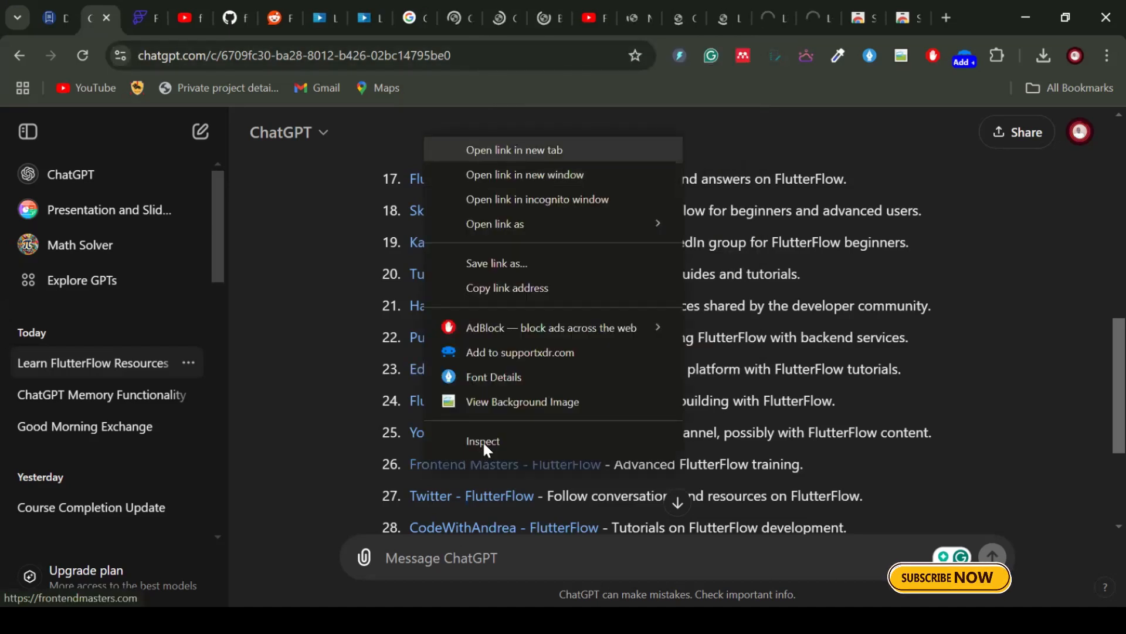
{"action": "right_click", "coordinate": [453, 499]}
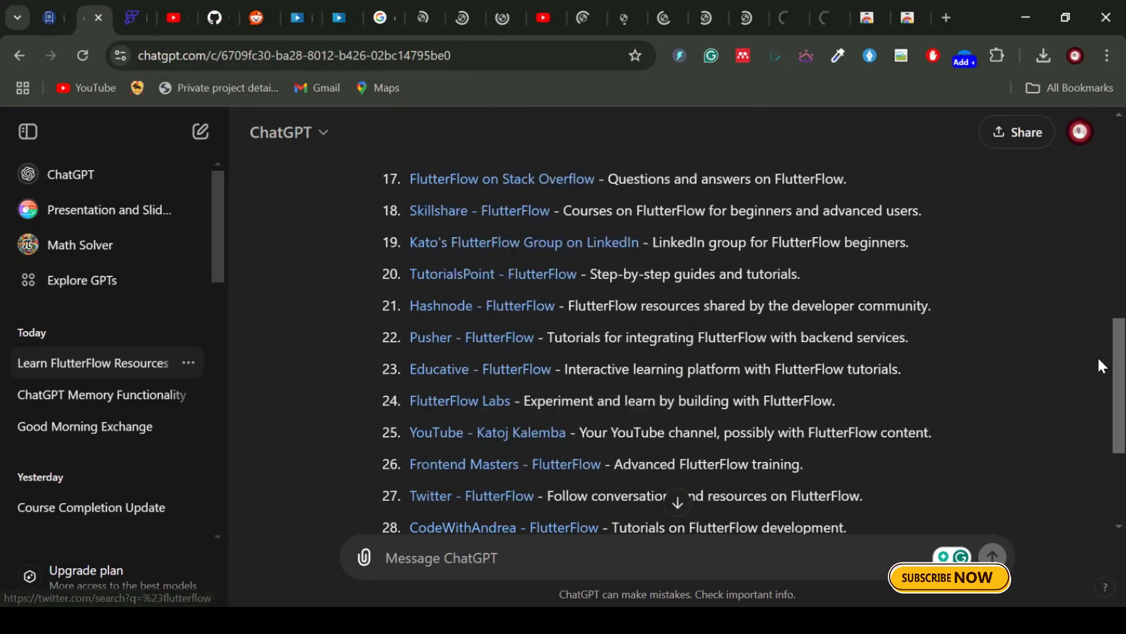
{"action": "left_click_drag", "start_coordinate": [1116, 374], "coordinate": [1116, 407]}
{"action": "scroll", "coordinate": [520, 306], "scroll_direction": "down", "scroll_amount": 1}
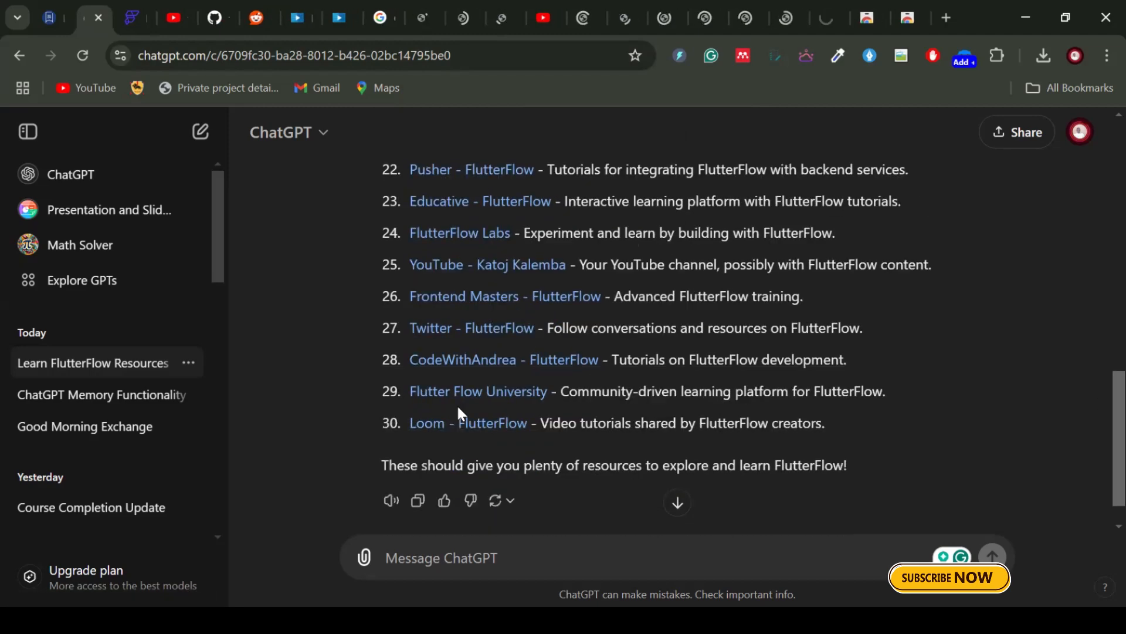
{"action": "right_click", "coordinate": [463, 420]}
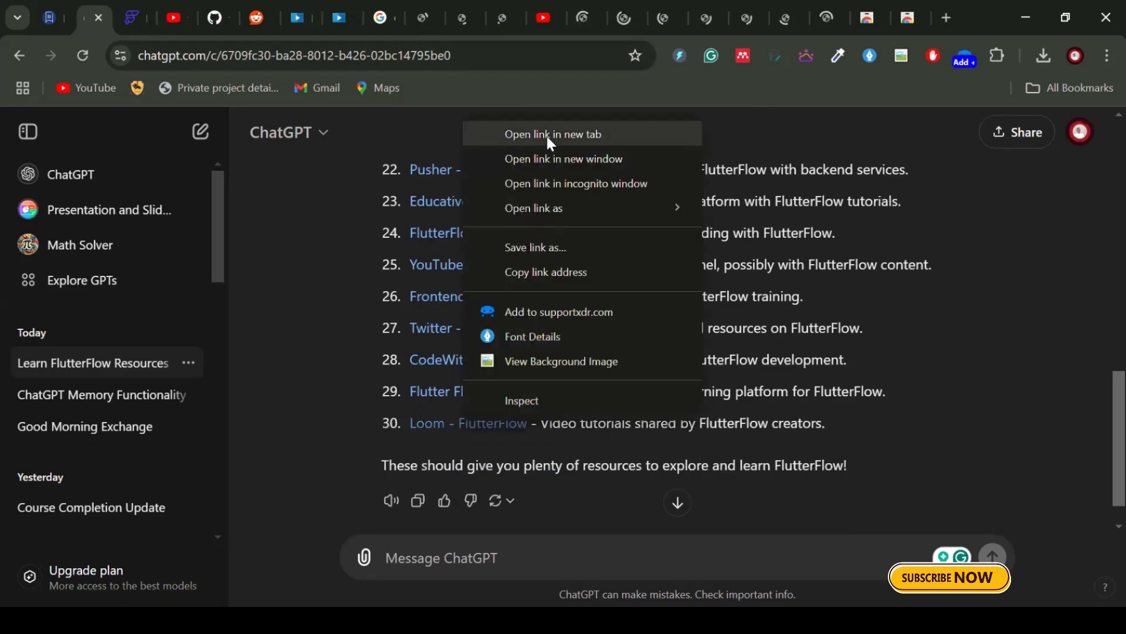
{"action": "left_click", "coordinate": [549, 139]}
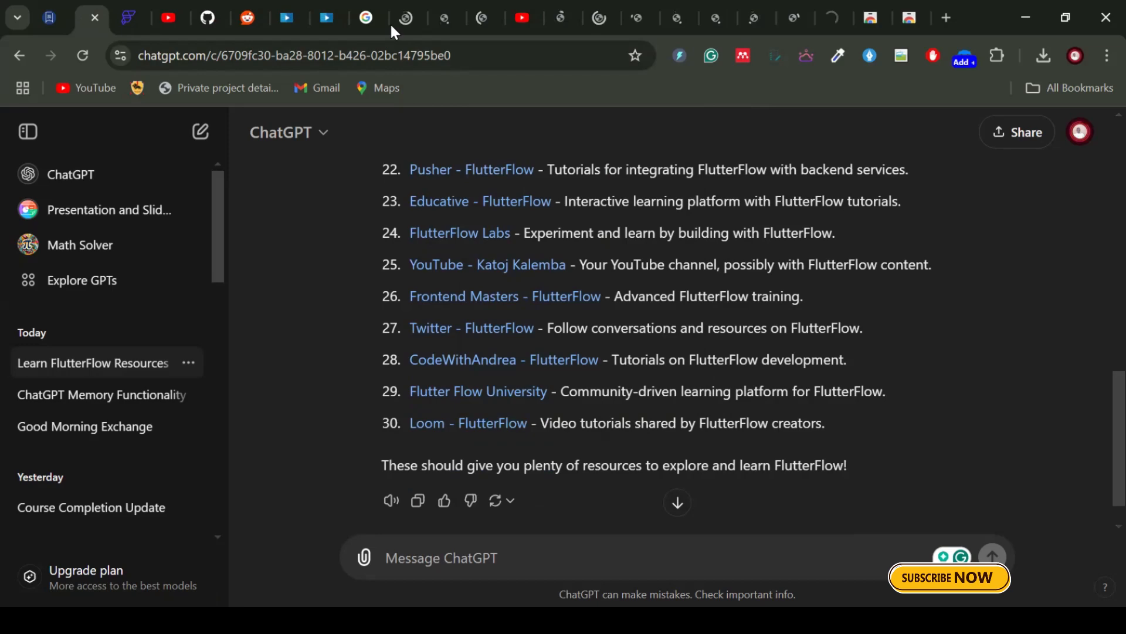
Look through the opened Google for Developers, Codementor and edX tabs to check that they load
{"action": "left_click", "coordinate": [406, 28]}
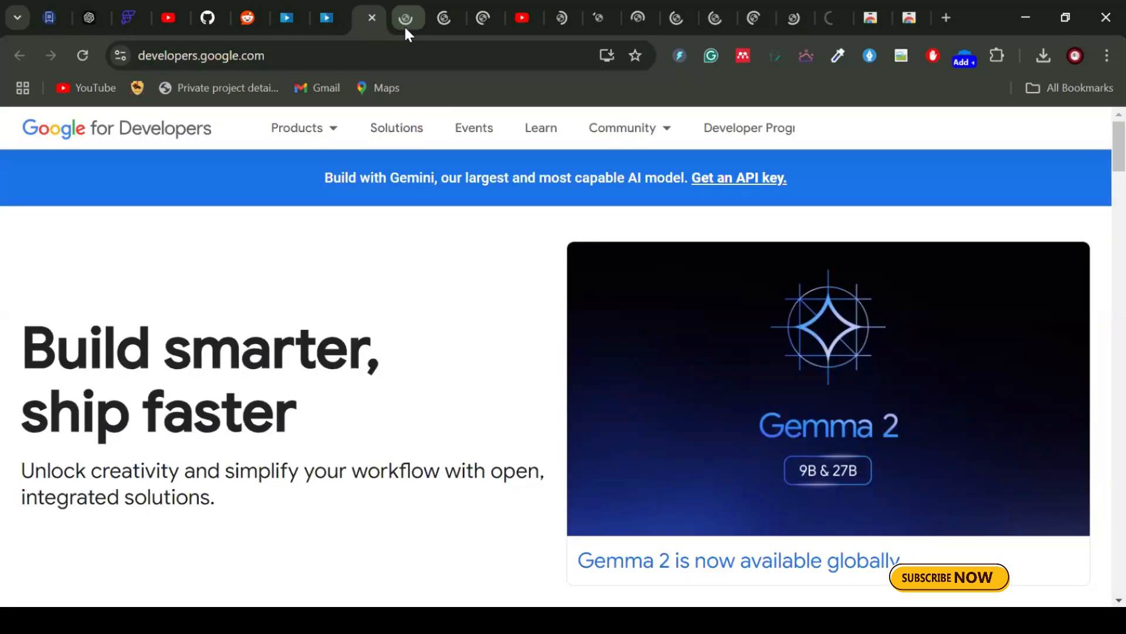
{"action": "left_click", "coordinate": [442, 27]}
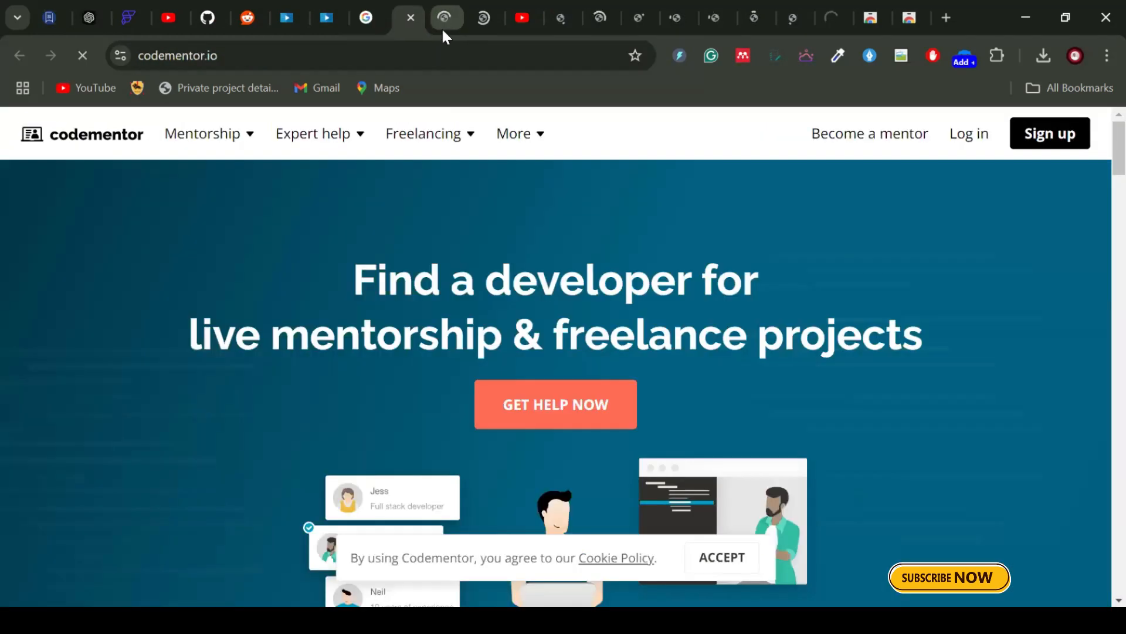
{"action": "left_click", "coordinate": [485, 23]}
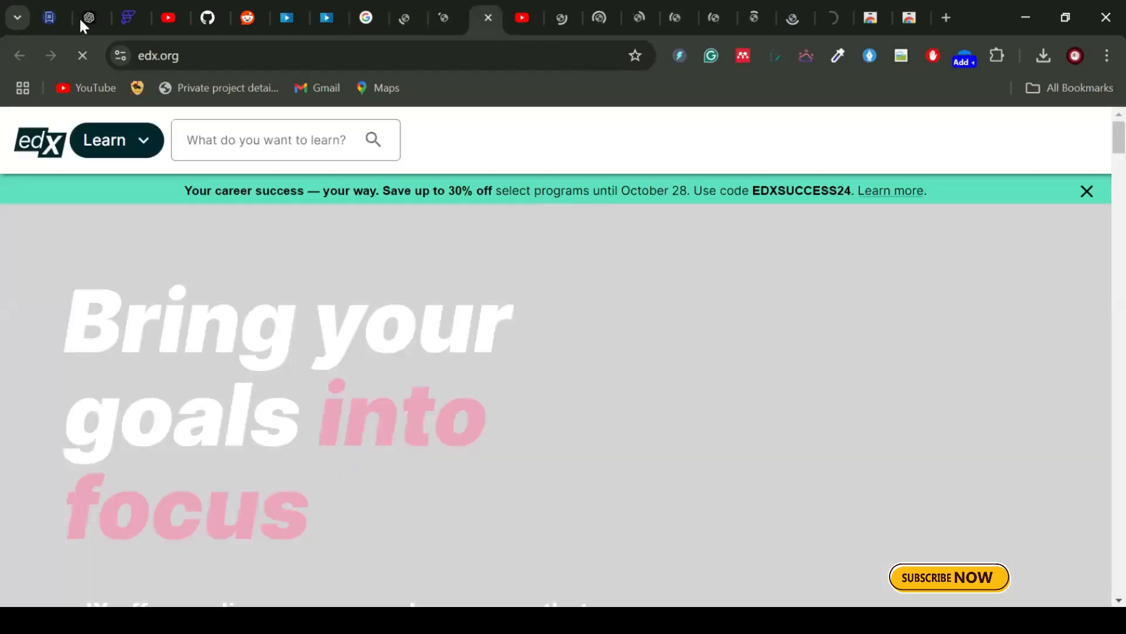
Return to the flutterflow dashboard in SupportXDR and show the browser's active tabs in the SupportXDR extension
{"action": "left_click", "coordinate": [49, 19]}
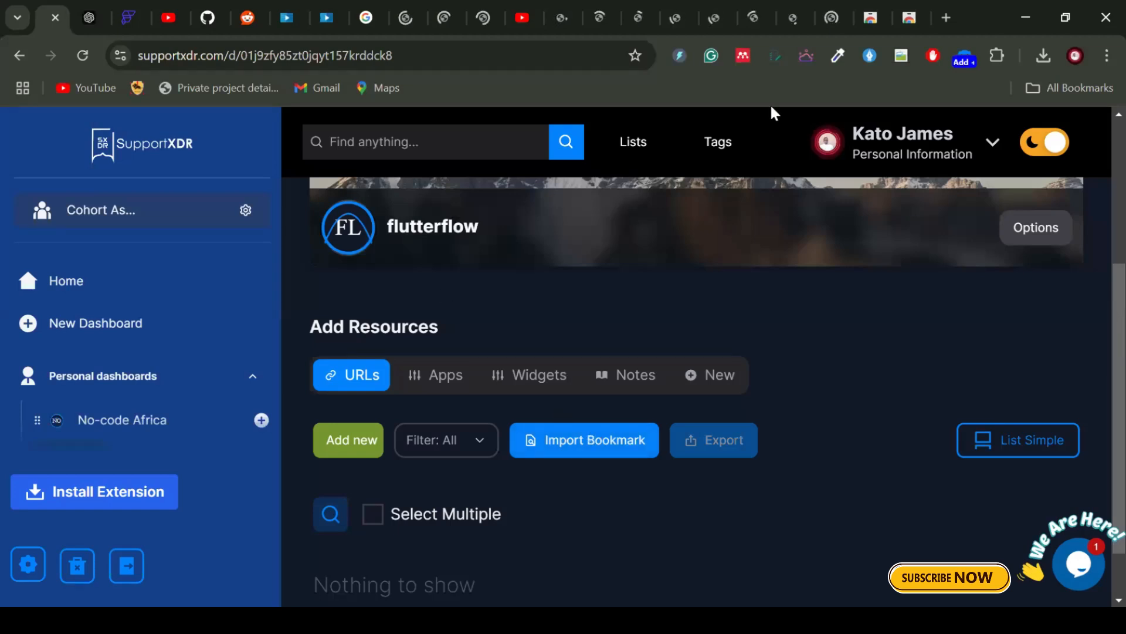
{"action": "left_click", "coordinate": [963, 61]}
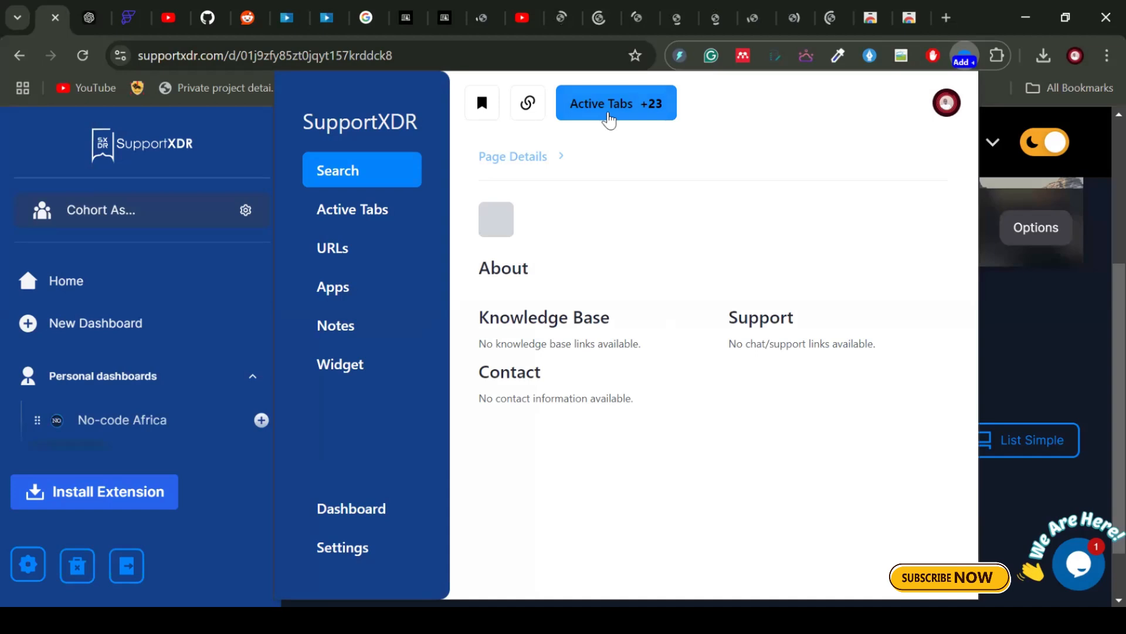
{"action": "left_click", "coordinate": [609, 119]}
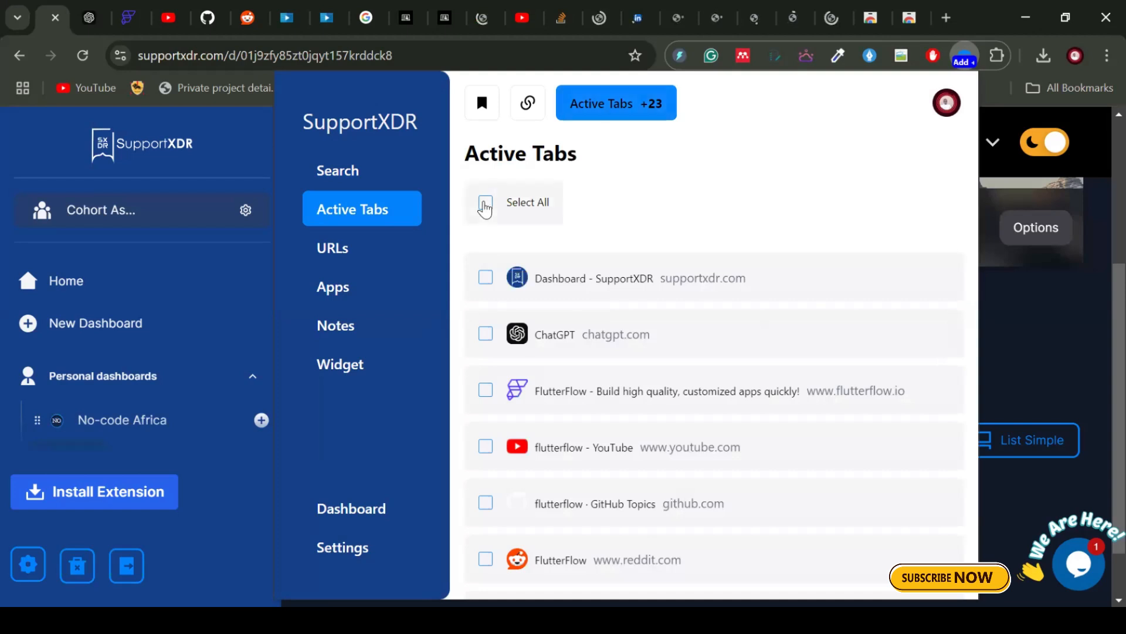
Select all active tabs except the SupportXDR dashboard and ChatGPT
{"action": "left_click", "coordinate": [485, 206]}
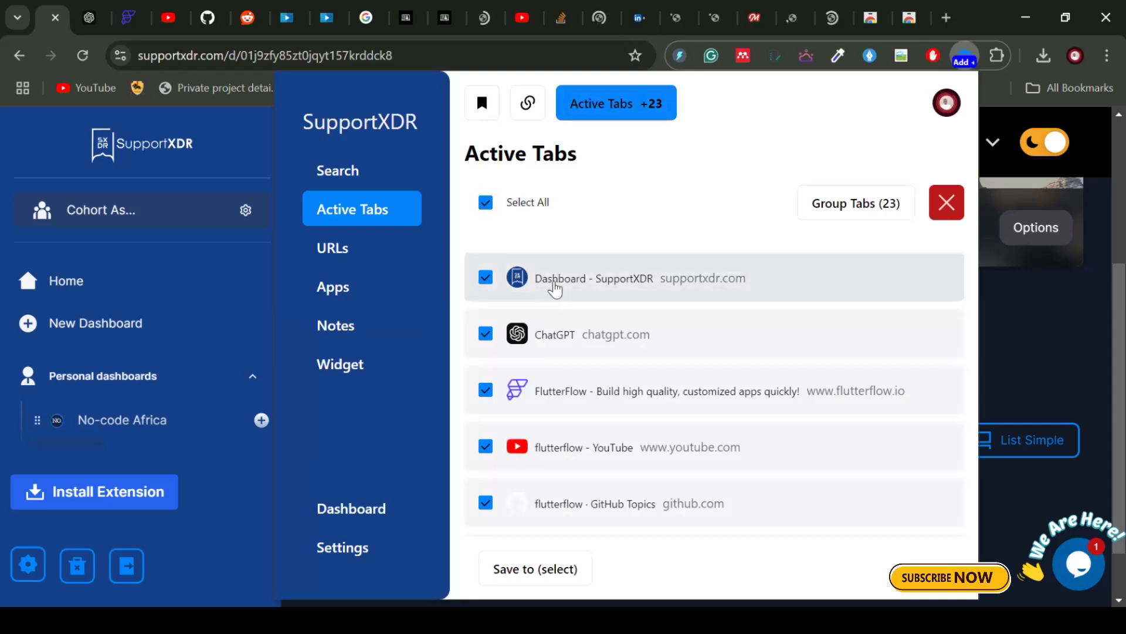
{"action": "left_click", "coordinate": [554, 283]}
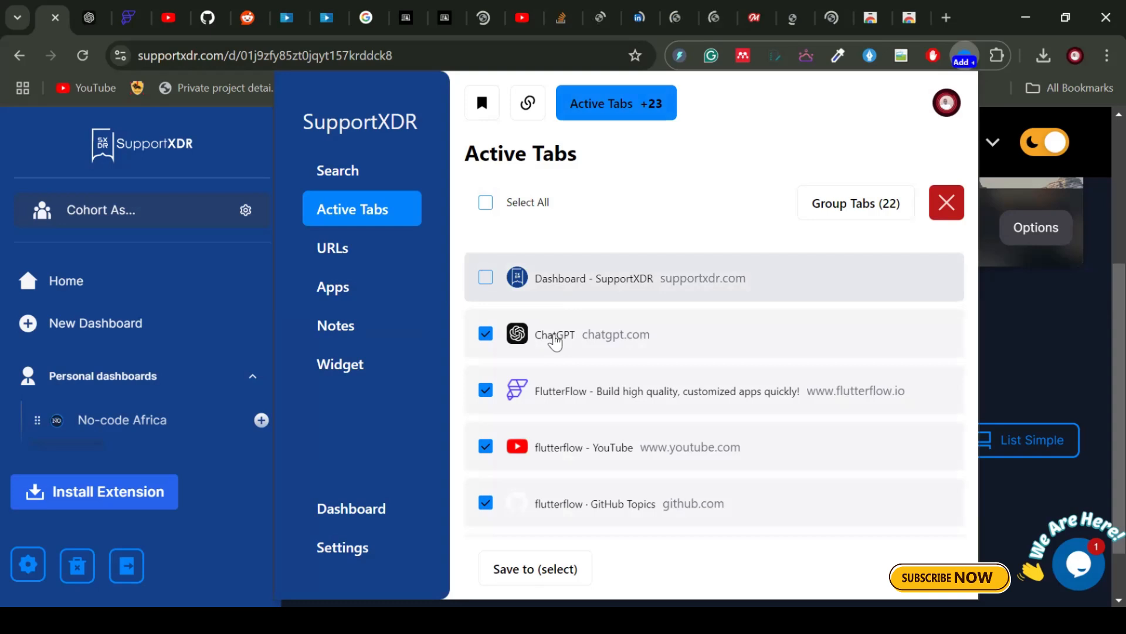
{"action": "left_click", "coordinate": [555, 340]}
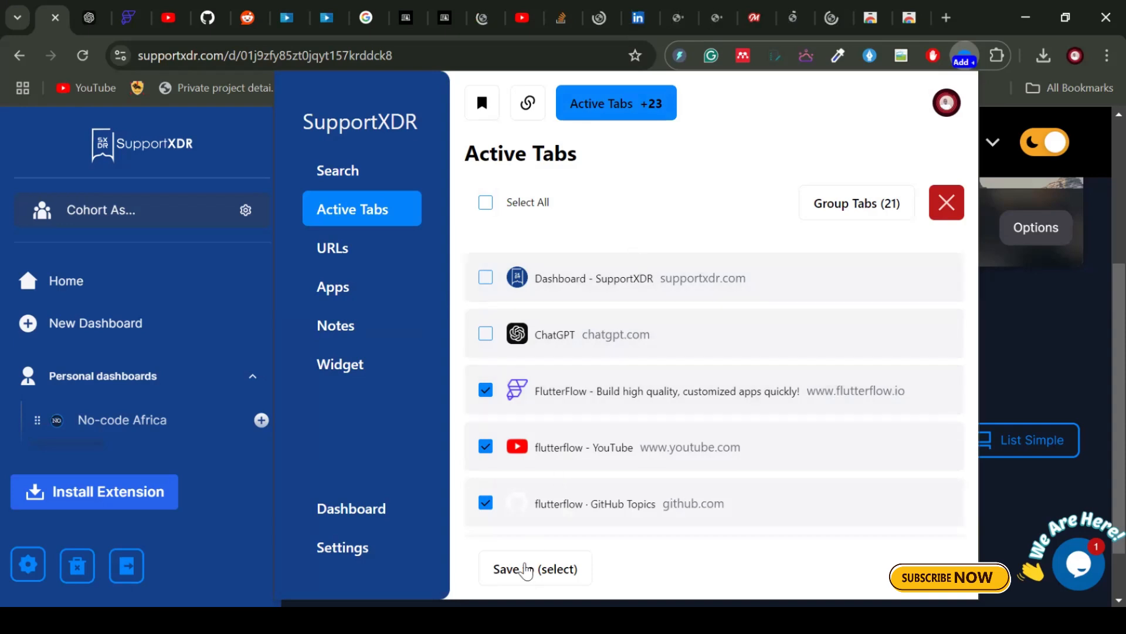
Save the selected tabs to the flutterflow dashboard
{"action": "left_click", "coordinate": [527, 568]}
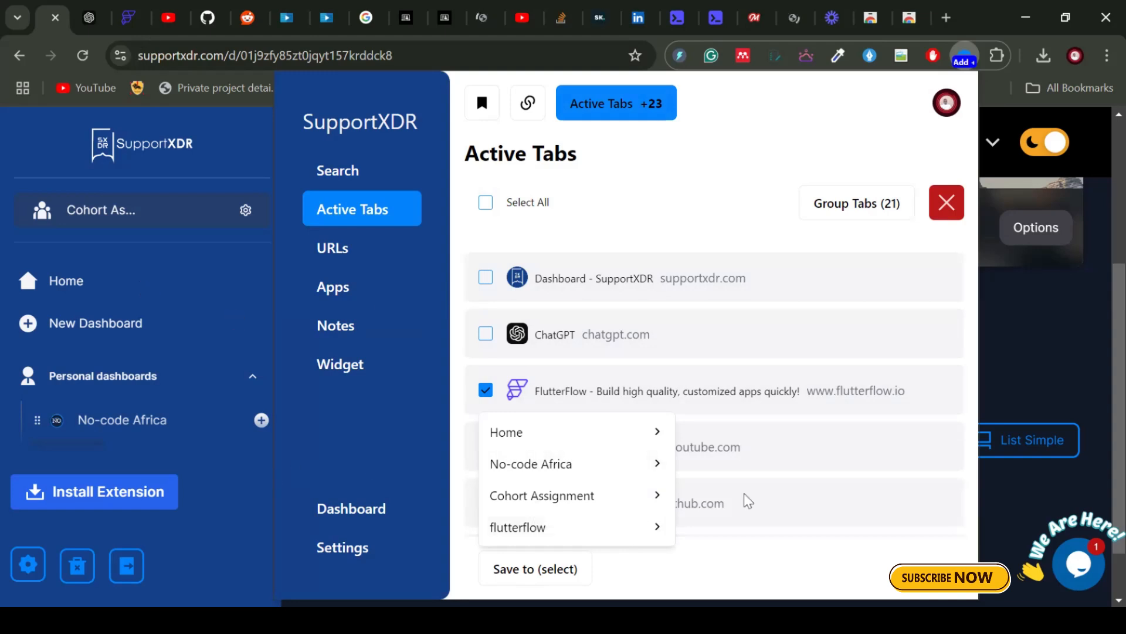
{"action": "left_click", "coordinate": [627, 526]}
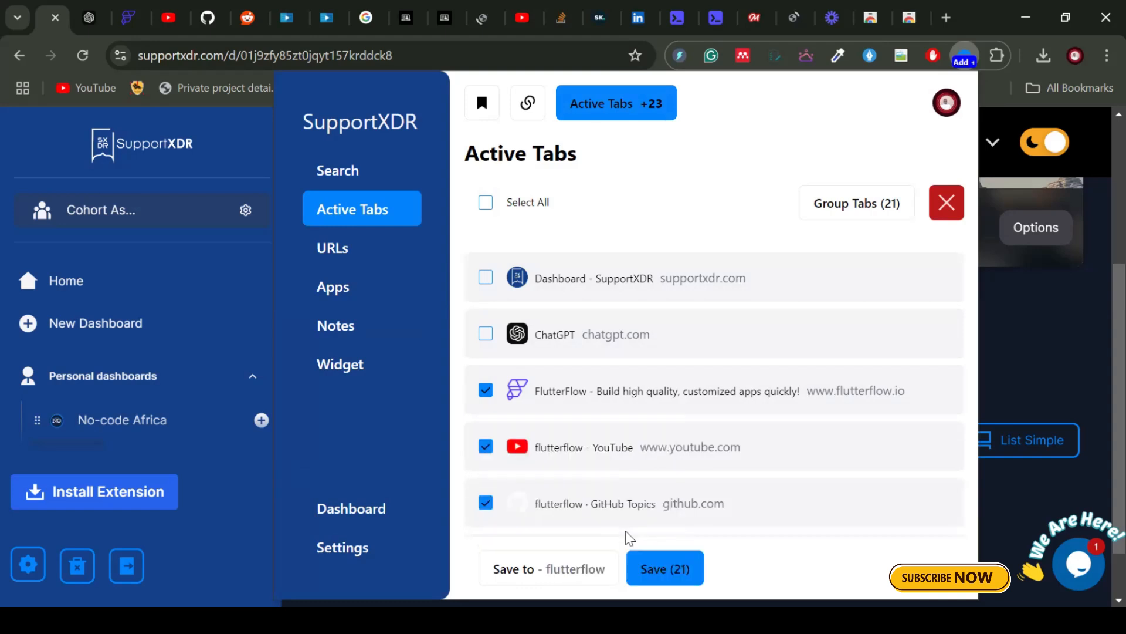
{"action": "left_click", "coordinate": [662, 575]}
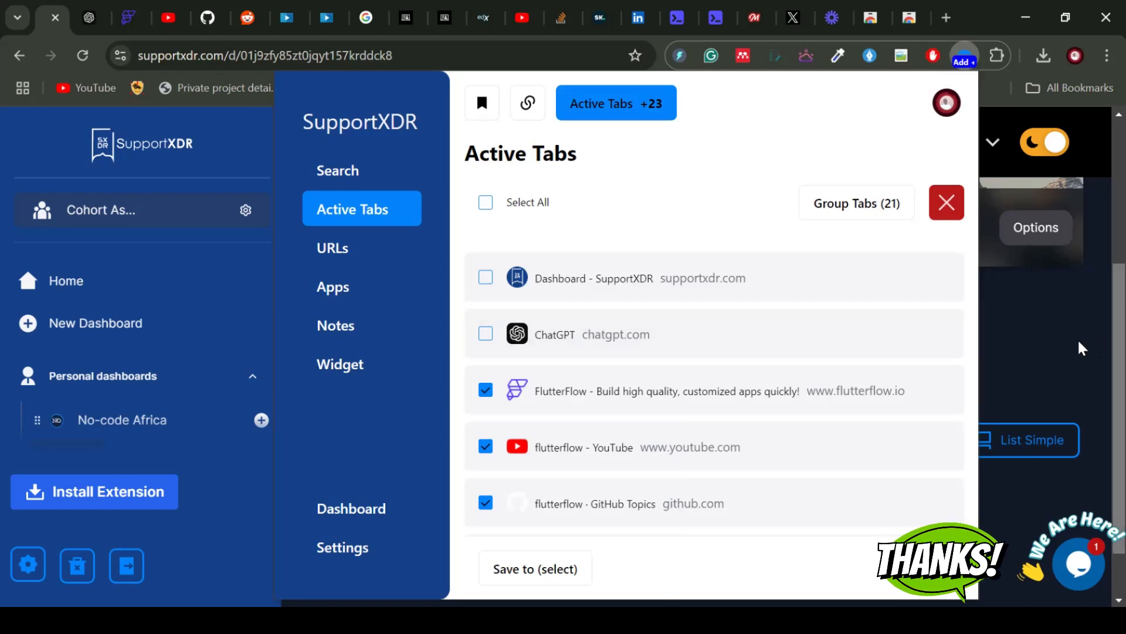
Close the extension, reload the flutterflow dashboard and look through its saved URLs
{"action": "left_click", "coordinate": [1091, 326]}
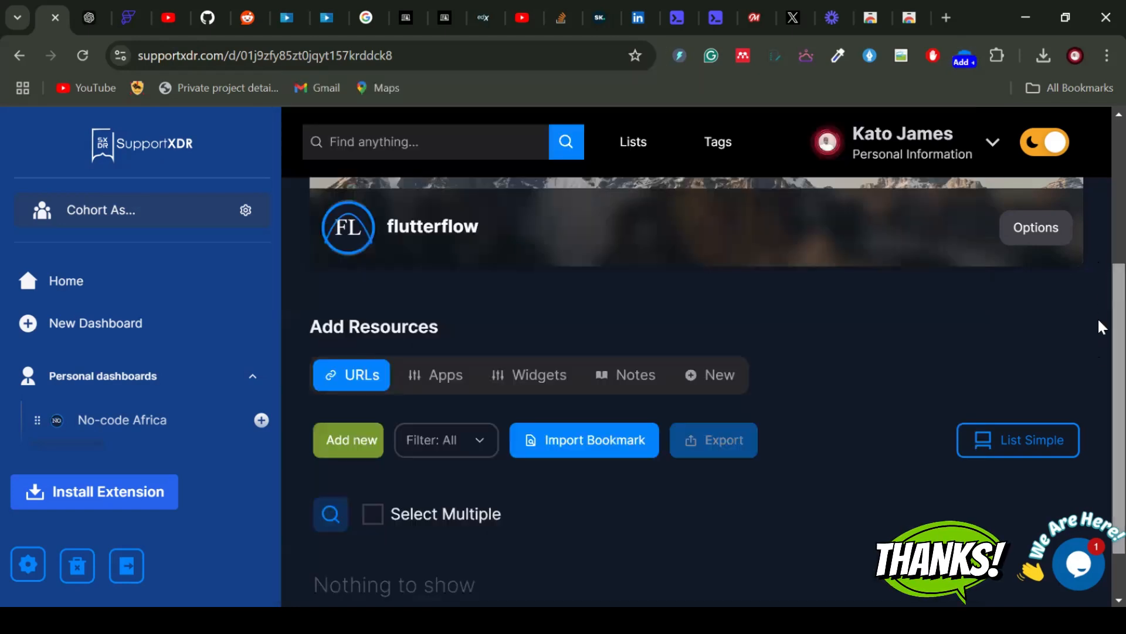
{"action": "scroll", "coordinate": [1101, 326], "scroll_direction": "down", "scroll_amount": 1}
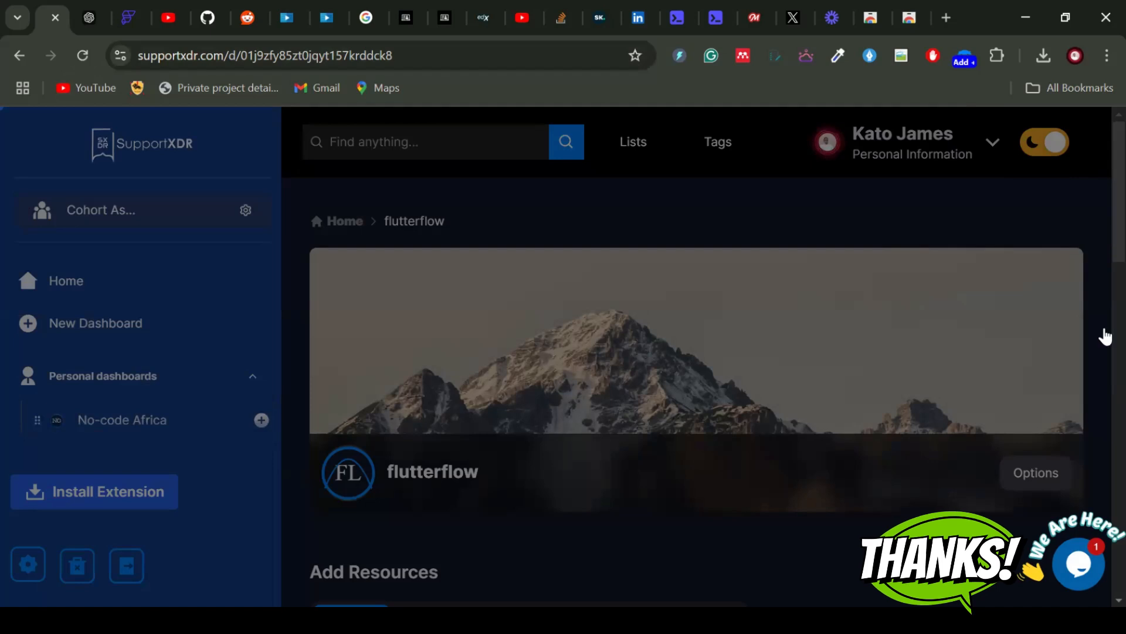
{"action": "scroll", "coordinate": [1101, 251], "scroll_direction": "down", "scroll_amount": 8}
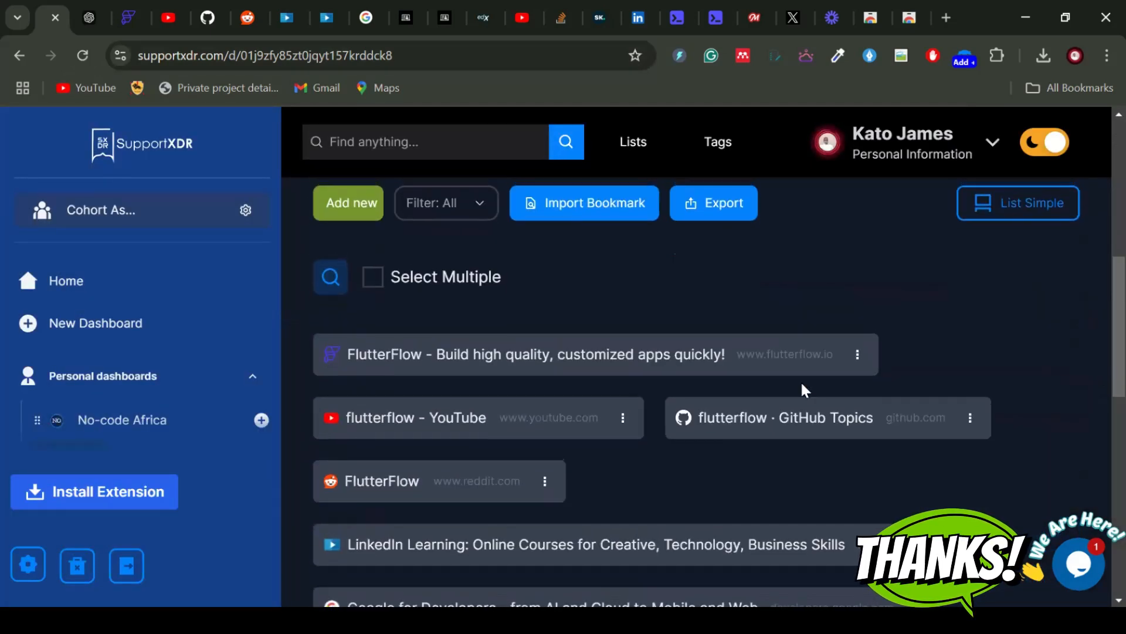
Change the flutterflow dashboard's display of saved URLs to the Cards layout
{"action": "left_click", "coordinate": [1013, 214]}
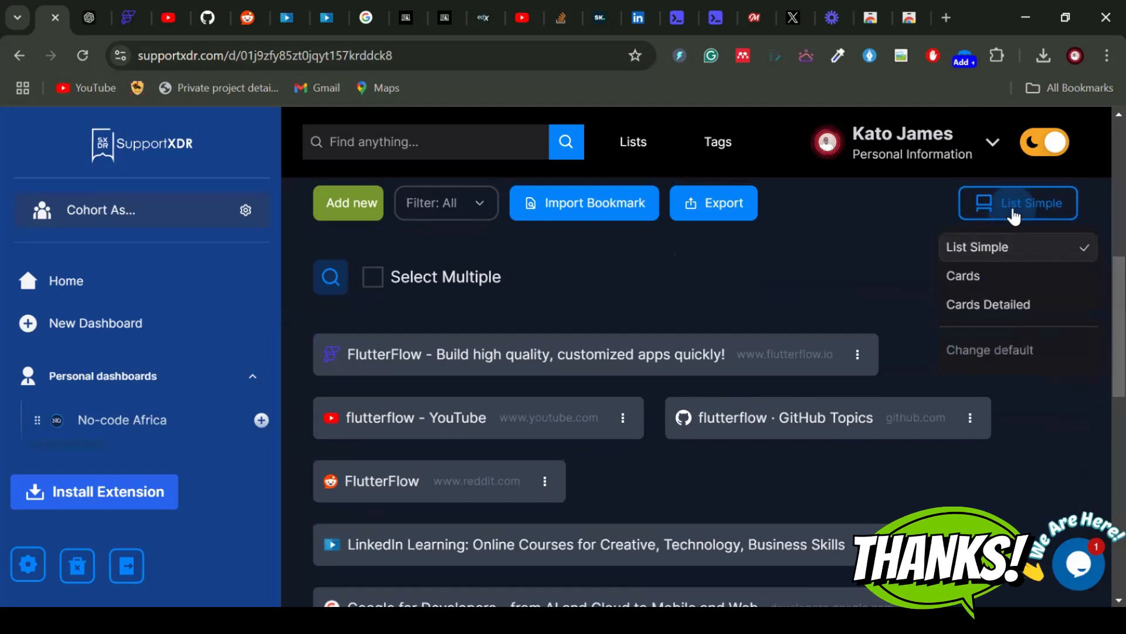
{"action": "left_click", "coordinate": [969, 288]}
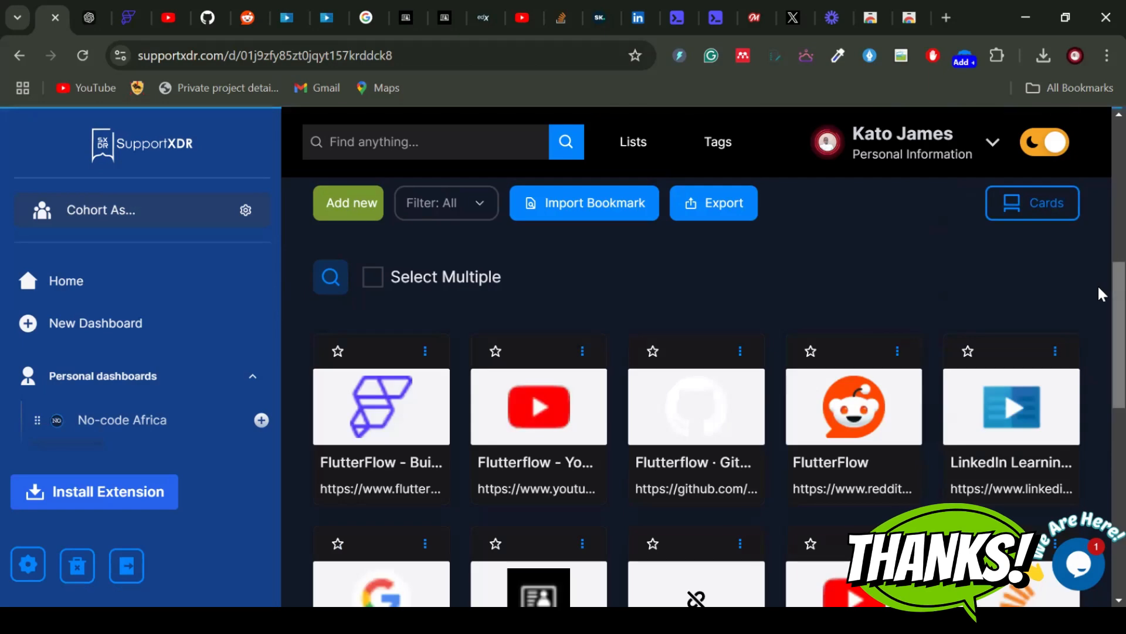
Switch to the ChatGPT tab and close all the browser tabs that follow it
{"action": "left_click", "coordinate": [92, 18]}
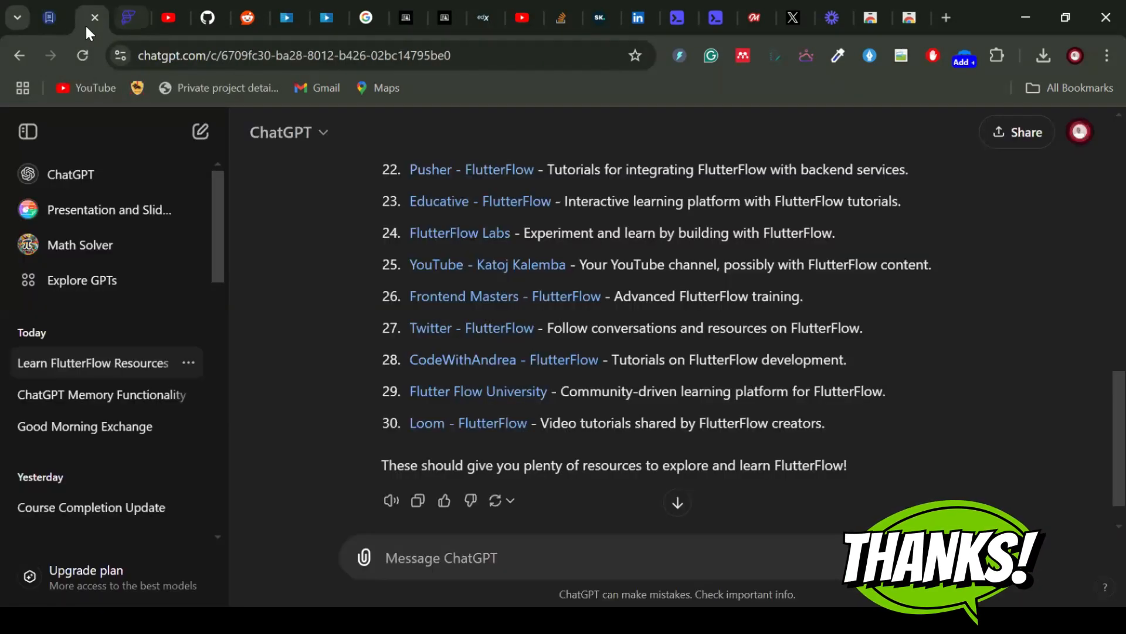
{"action": "right_click", "coordinate": [86, 20]}
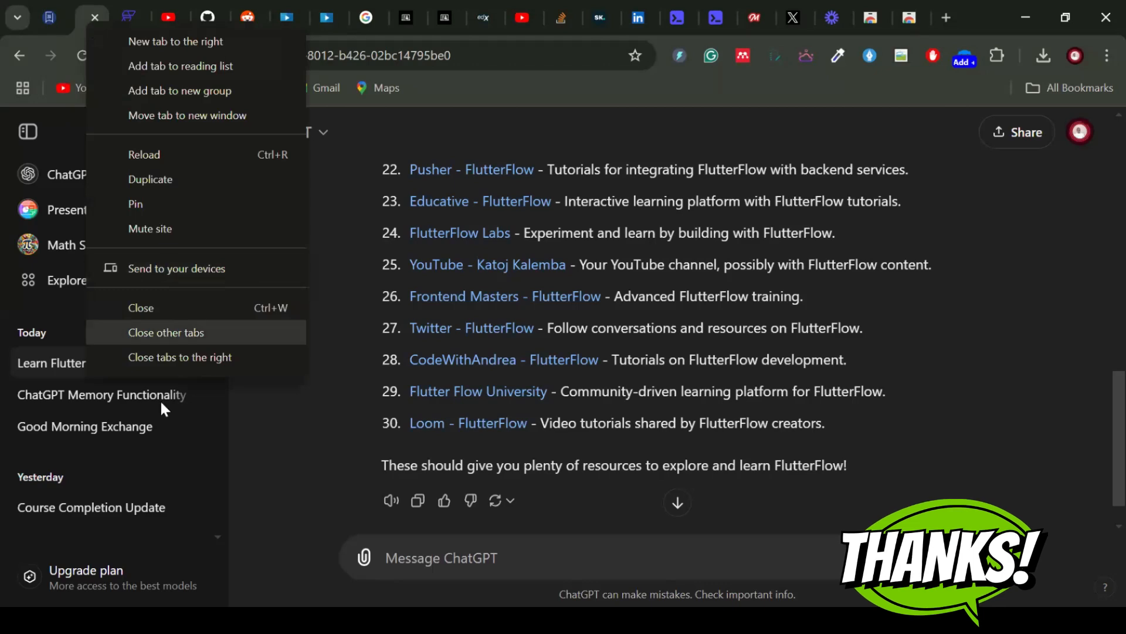
{"action": "left_click", "coordinate": [176, 358]}
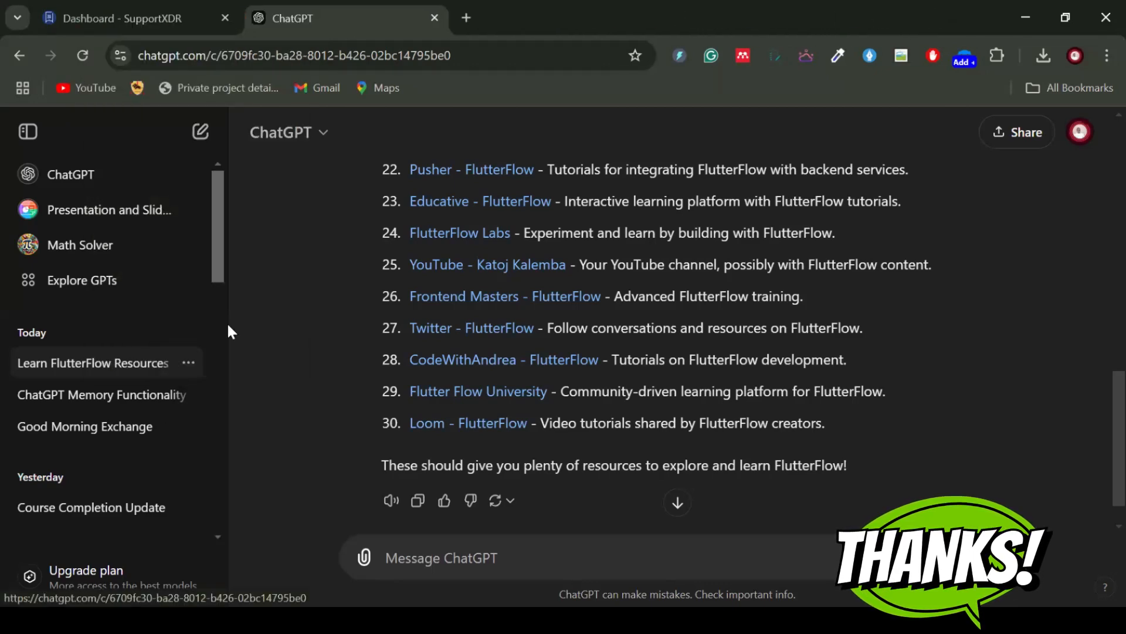
Return to the SupportXDR dashboard and open the saved FlutterFlow website from its card
{"action": "left_click", "coordinate": [158, 18]}
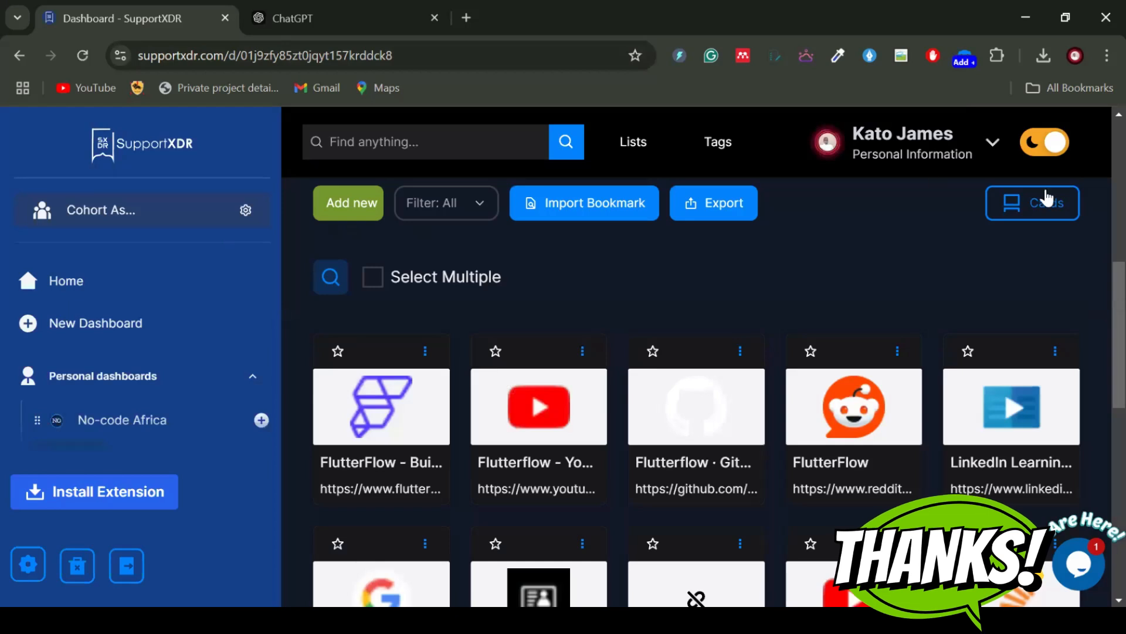
{"action": "scroll", "coordinate": [1097, 300], "scroll_direction": "down", "scroll_amount": 2}
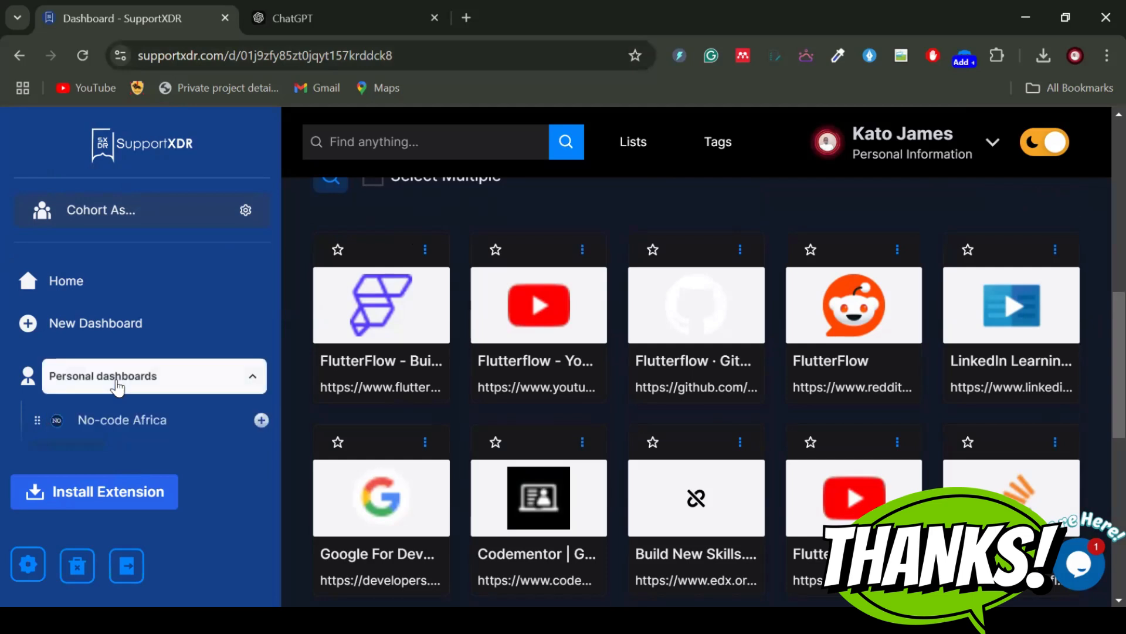
{"action": "left_click", "coordinate": [371, 311]}
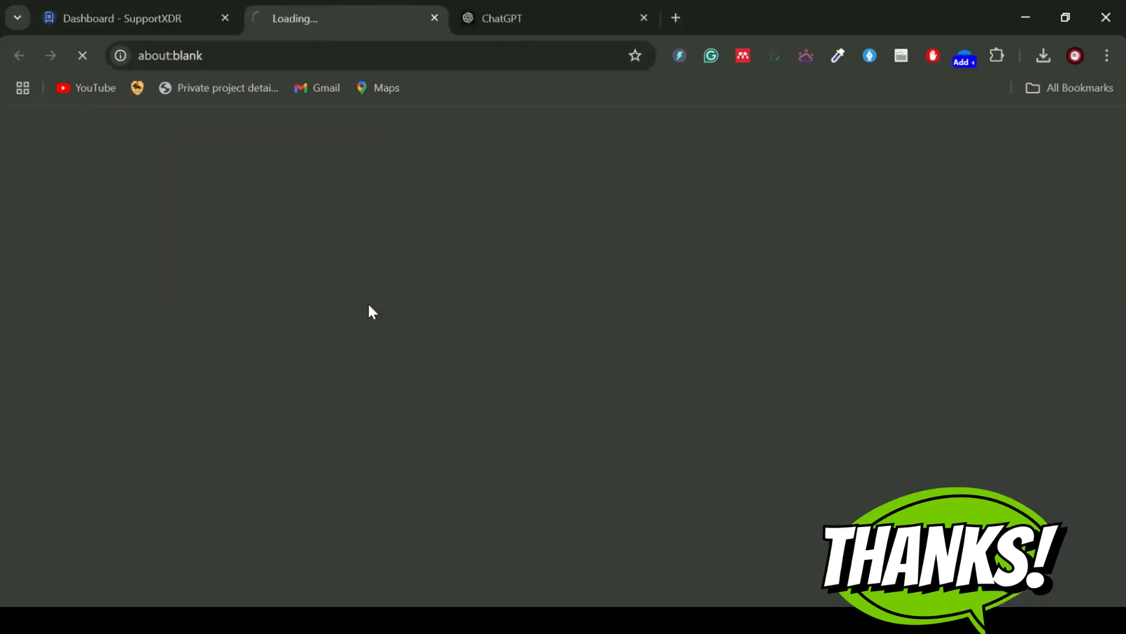